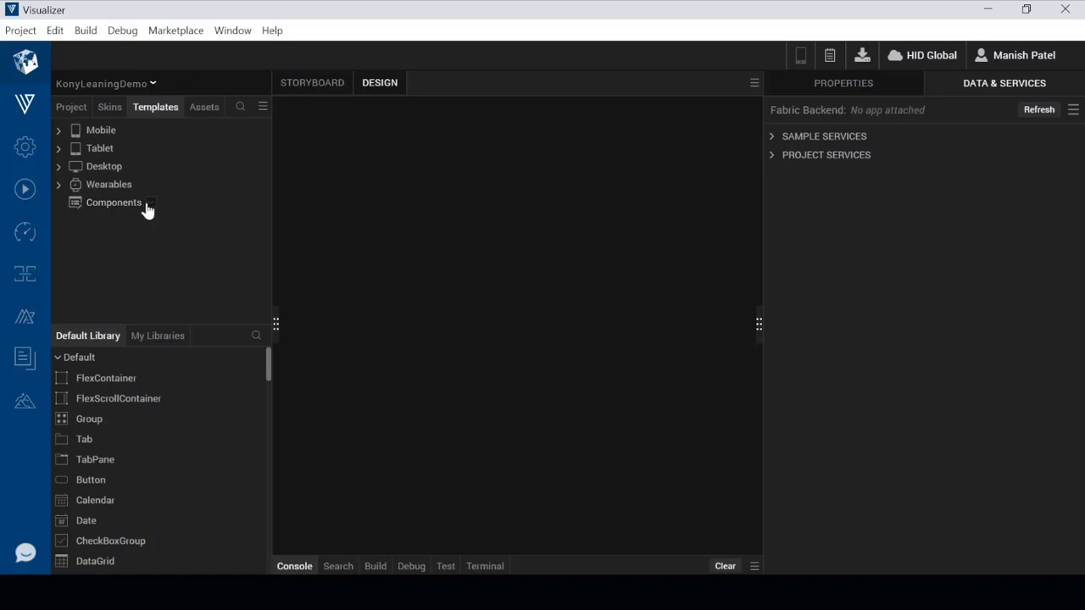
# Step: Import the com.hid.userManagement component from the zipped file in the HID_KONY folder, leaving duplication of existing components off
pyautogui.click(149, 204)
pyautogui.click(180, 243)
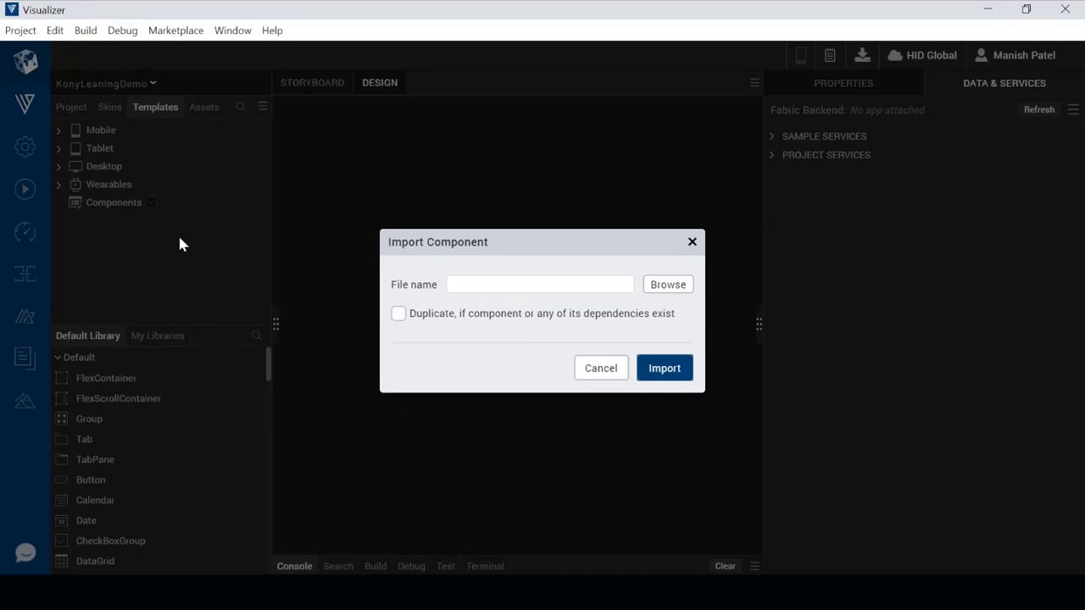
pyautogui.click(673, 288)
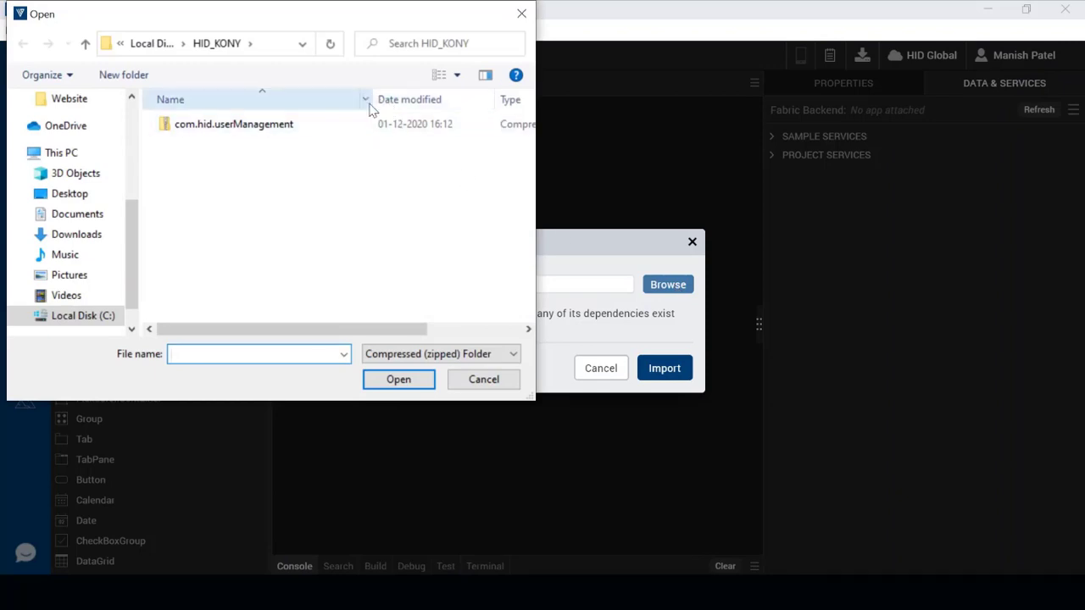
pyautogui.click(351, 127)
pyautogui.click(402, 382)
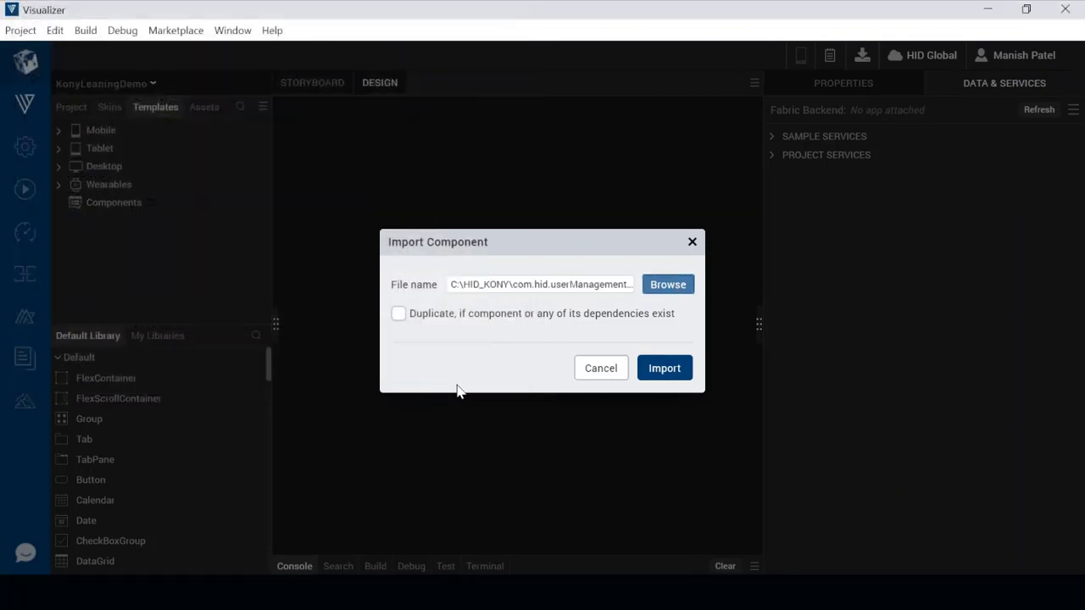
pyautogui.click(665, 370)
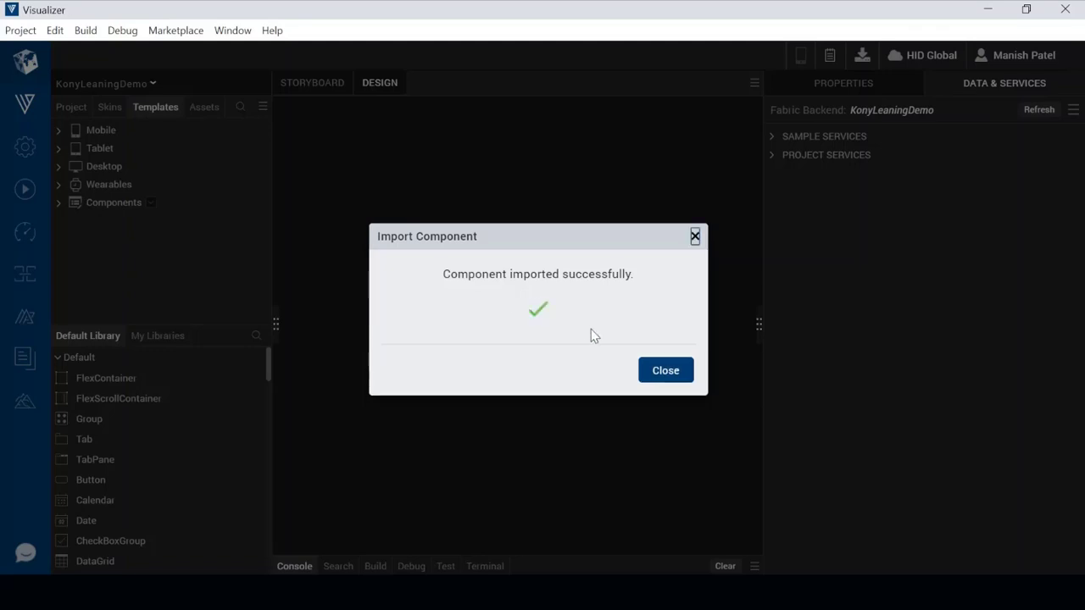
pyautogui.click(670, 370)
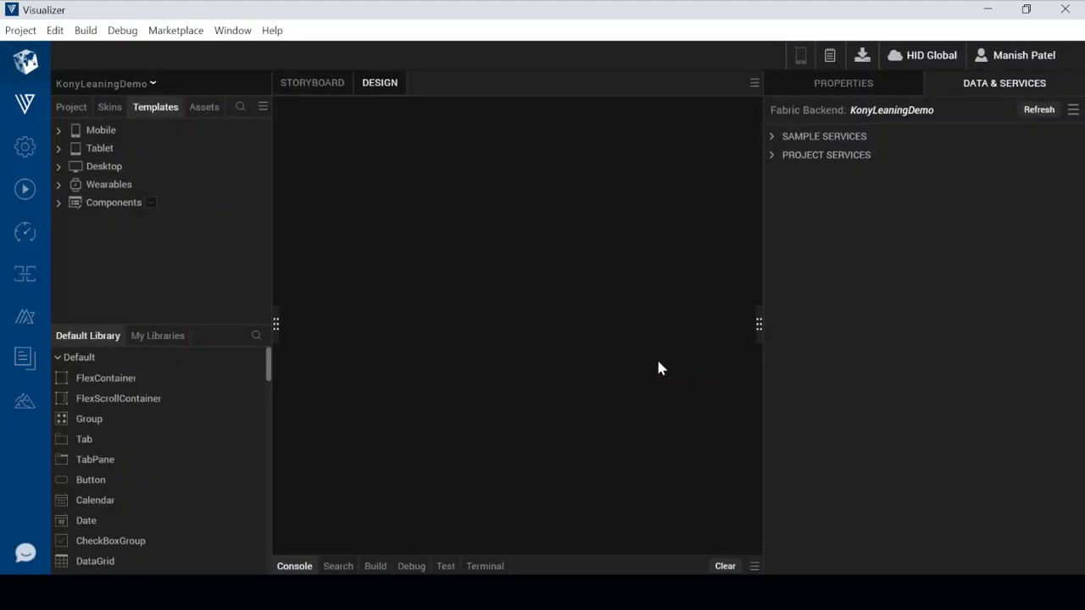
# Step: Expand the components and reveal the contents of com.hid.userManagement down to its flxDevices container
pyautogui.click(149, 202)
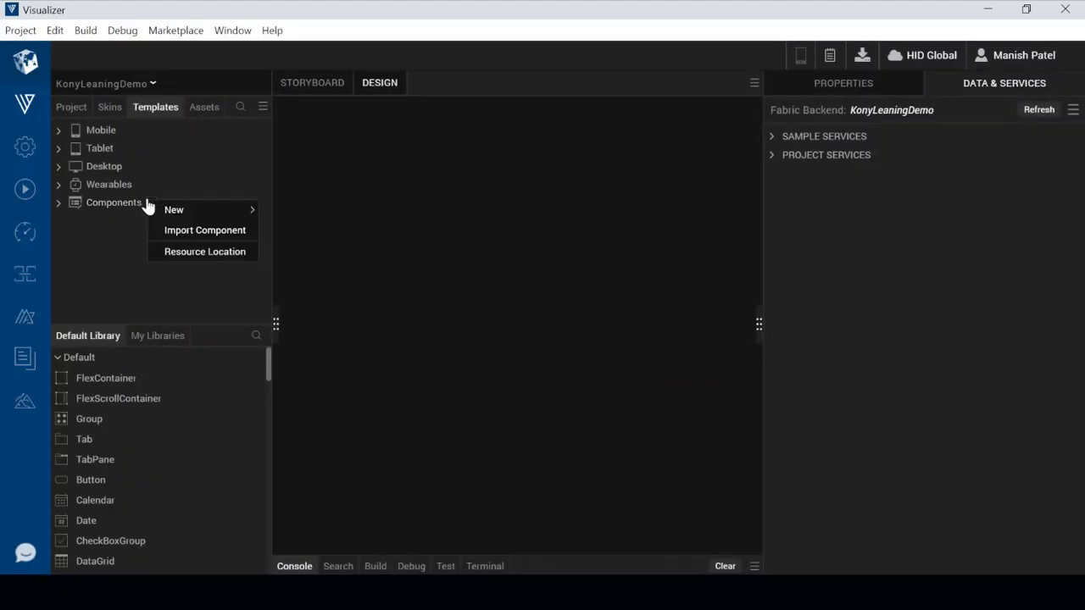
pyautogui.click(115, 246)
pyautogui.click(59, 204)
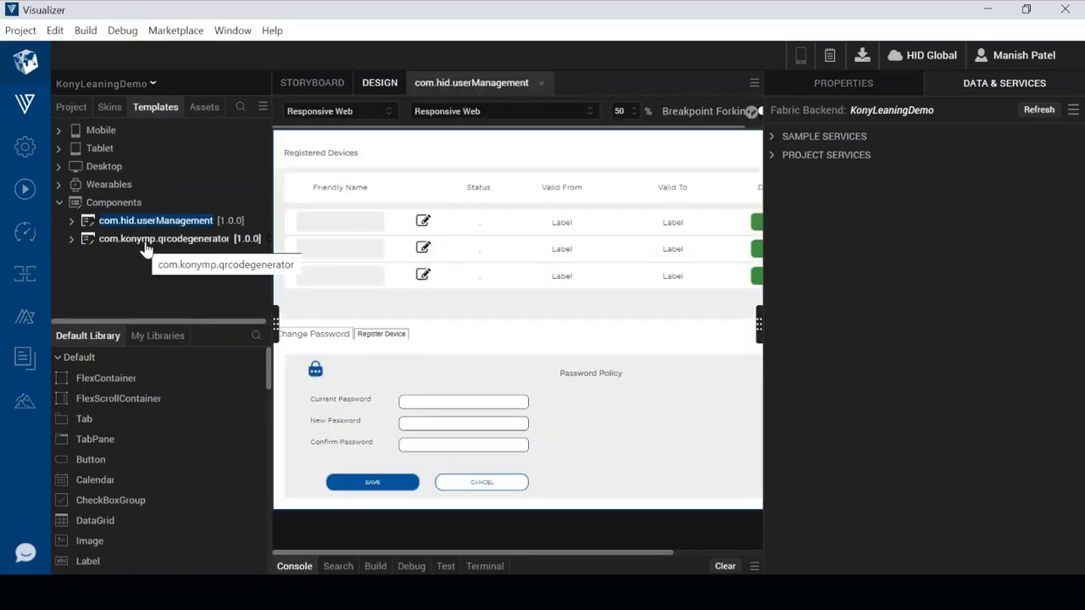
pyautogui.click(72, 221)
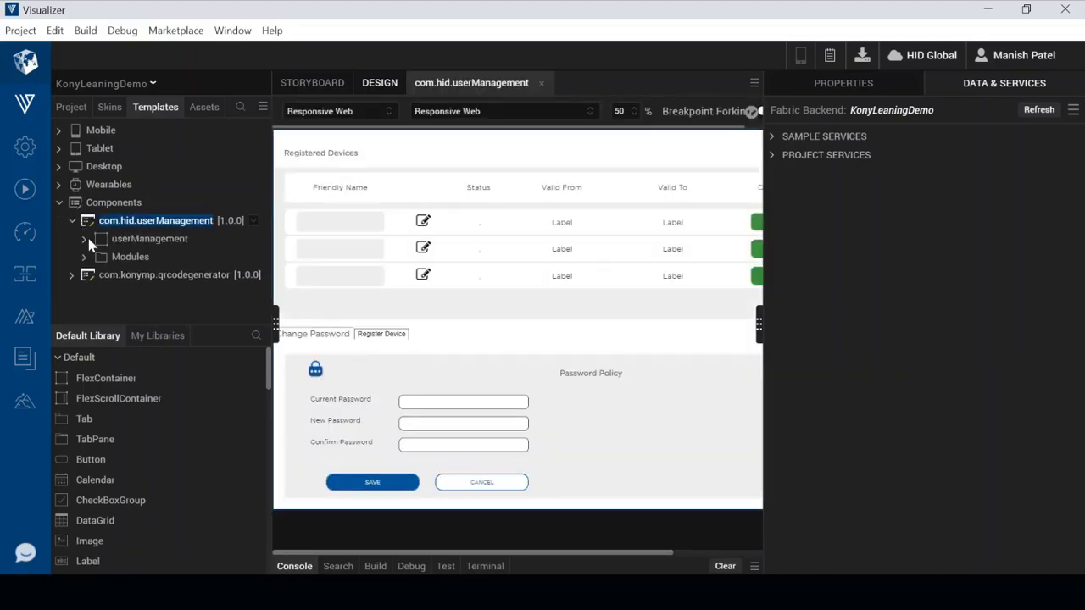
pyautogui.click(85, 238)
pyautogui.click(99, 254)
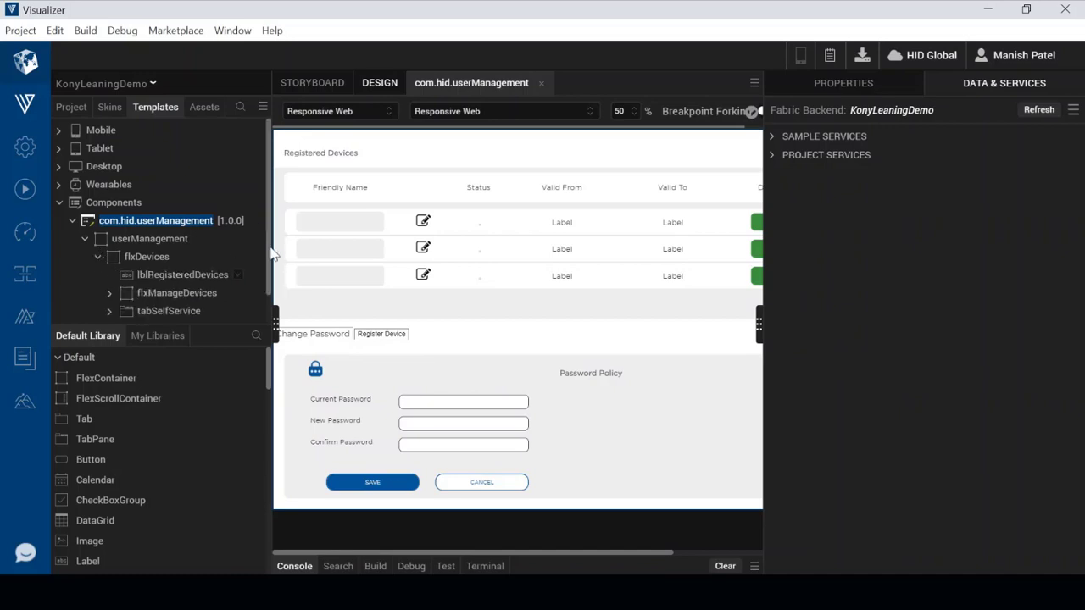
# Step: Find the qrcodegenerator nested in flxRegisterDevice1 of the tabRegisterDevice tab and show its component properties
pyautogui.scroll(-1, 269, 256)
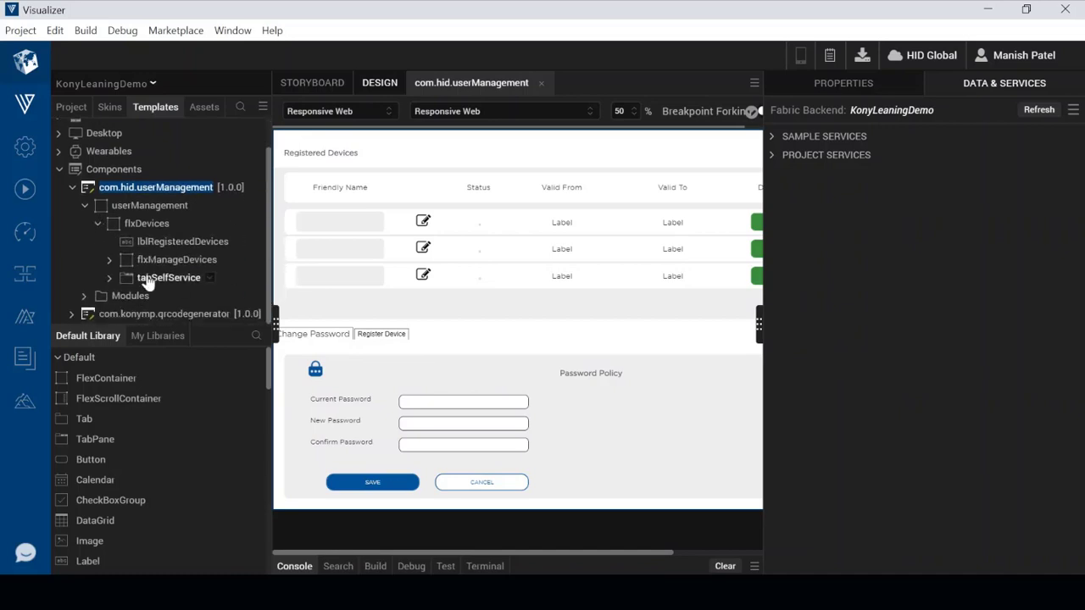
pyautogui.click(110, 277)
pyautogui.scroll(-1, 117, 282)
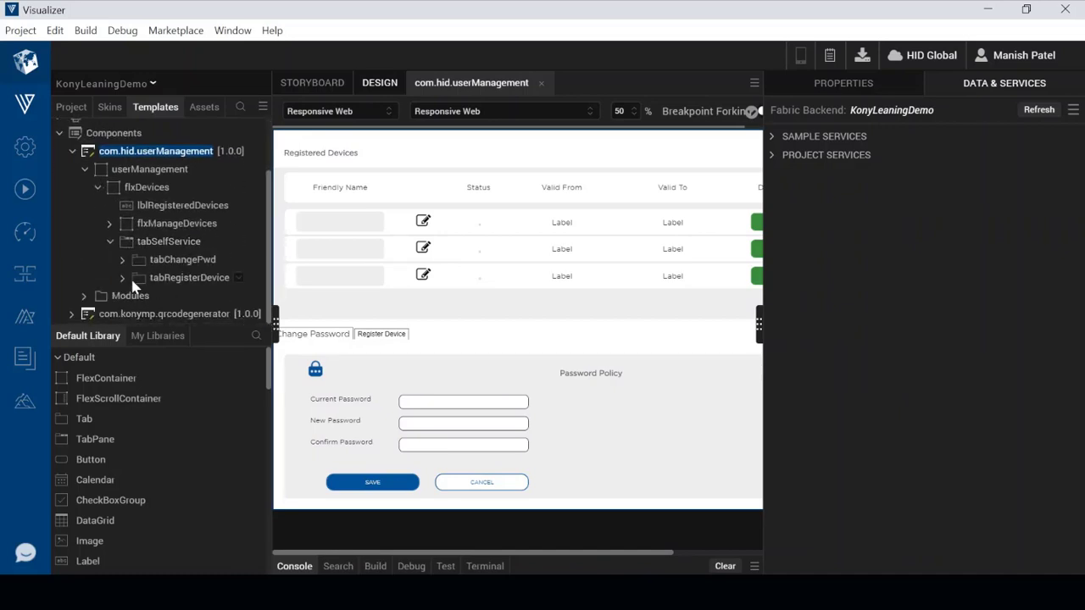
pyautogui.click(123, 278)
pyautogui.scroll(-1, 141, 266)
pyautogui.click(137, 260)
pyautogui.click(137, 260)
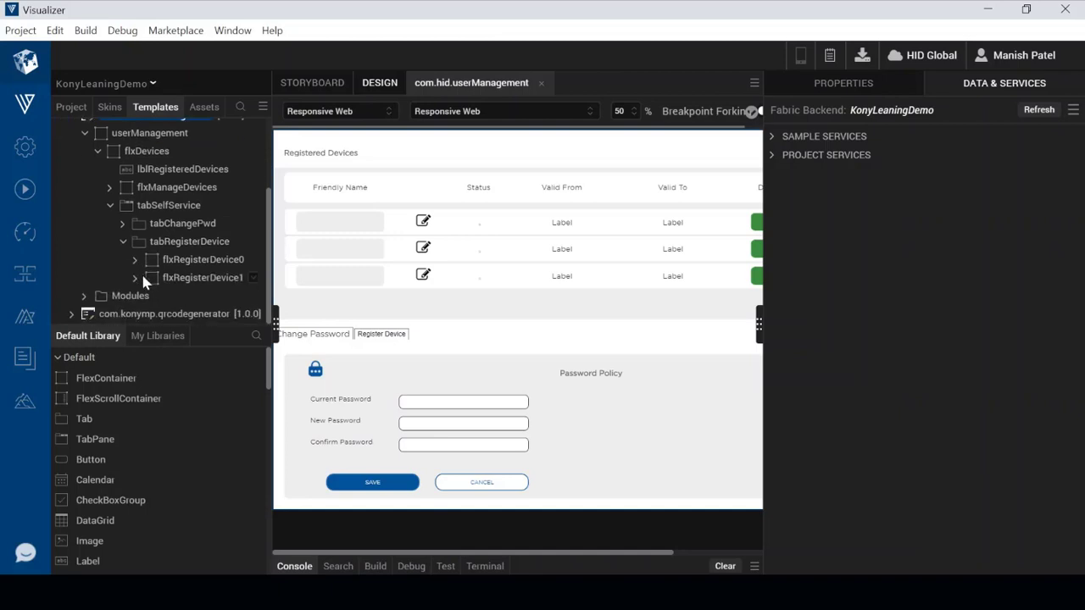
pyautogui.click(136, 278)
pyautogui.moveTo(268, 255); pyautogui.dragTo(265, 301)
pyautogui.moveTo(170, 314); pyautogui.dragTo(197, 224)
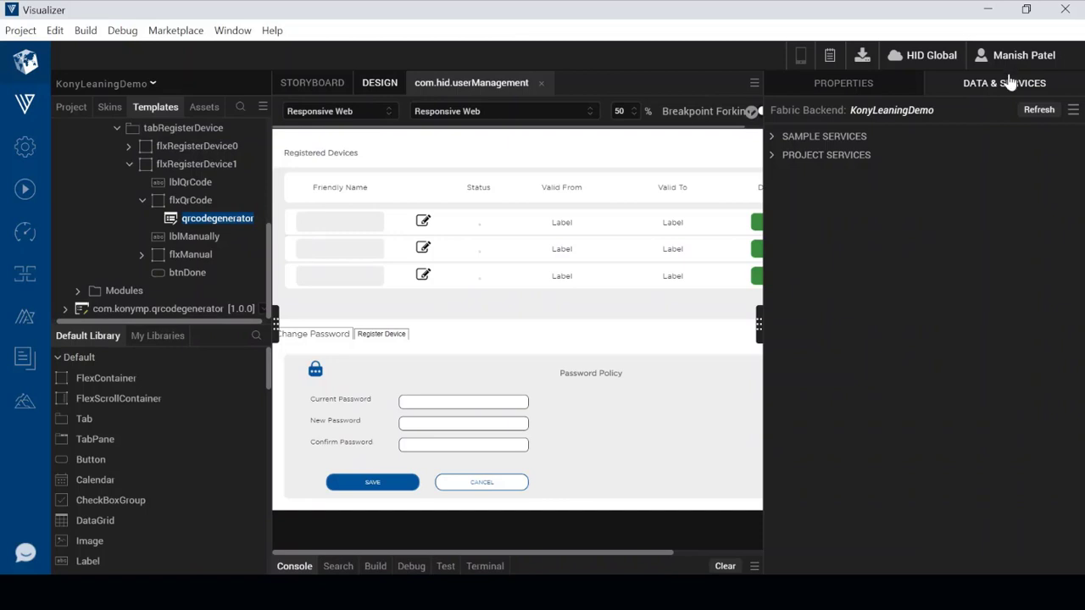
pyautogui.click(888, 85)
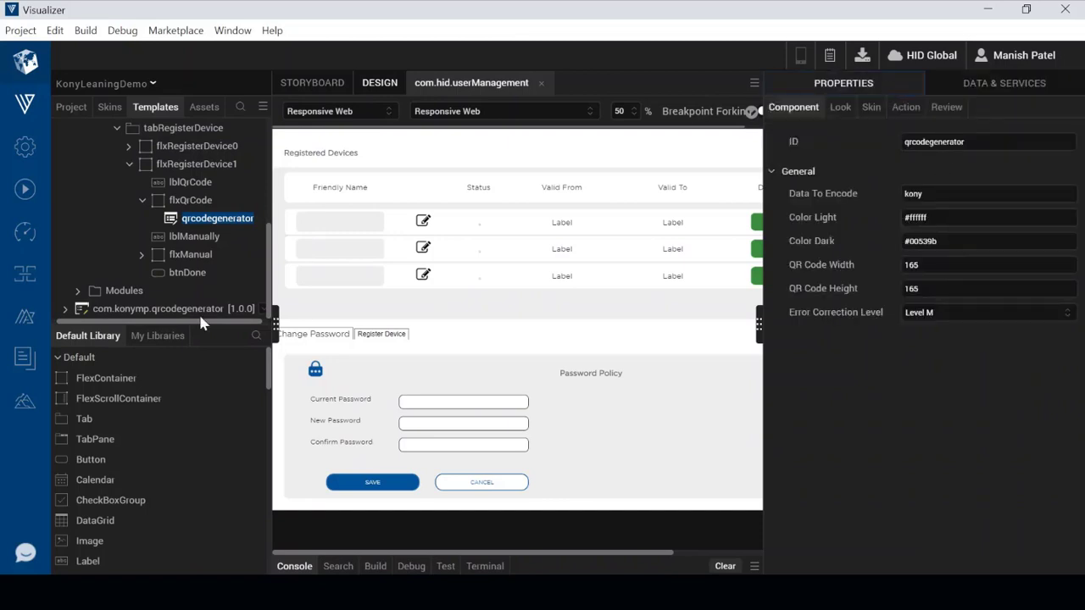
# Step: Select segmentDevices inside flxManageDevices and show its segment properties, including the row template
pyautogui.moveTo(269, 276); pyautogui.dragTo(266, 205)
pyautogui.click(111, 234)
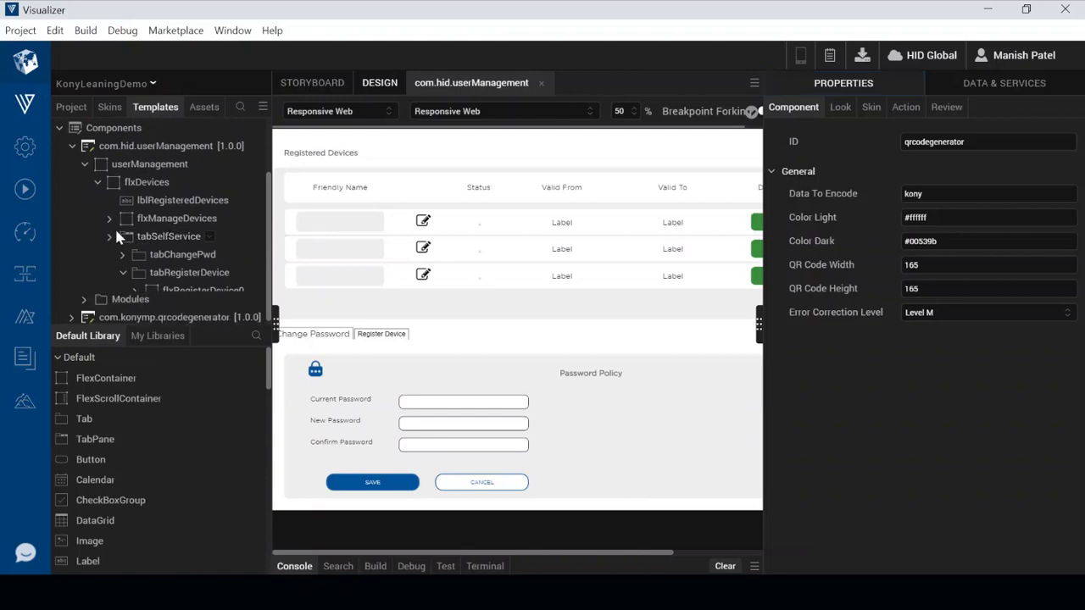
pyautogui.click(114, 261)
pyautogui.click(172, 264)
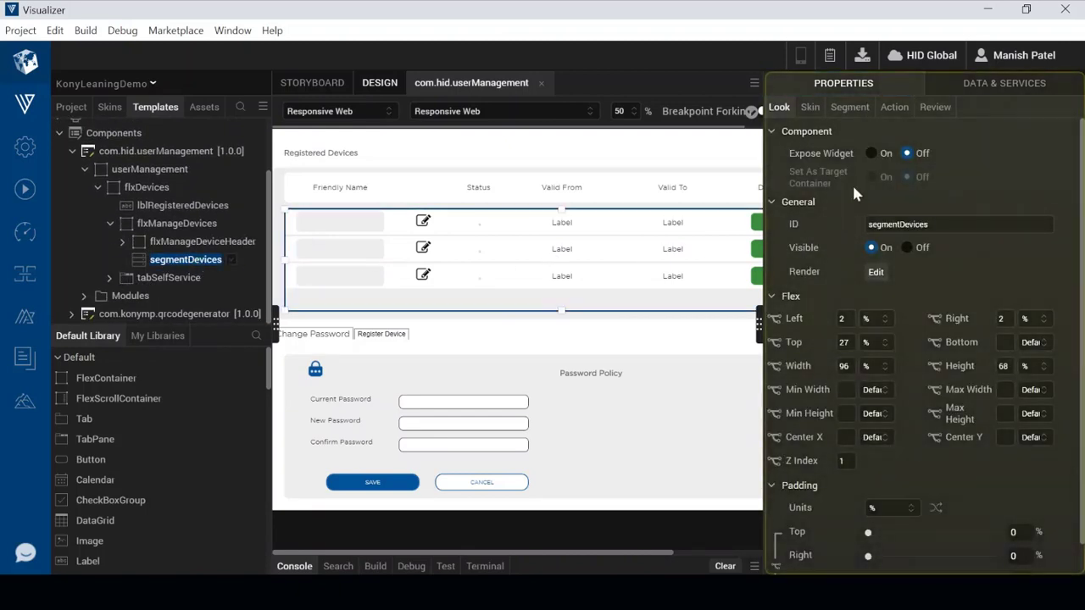
pyautogui.click(852, 110)
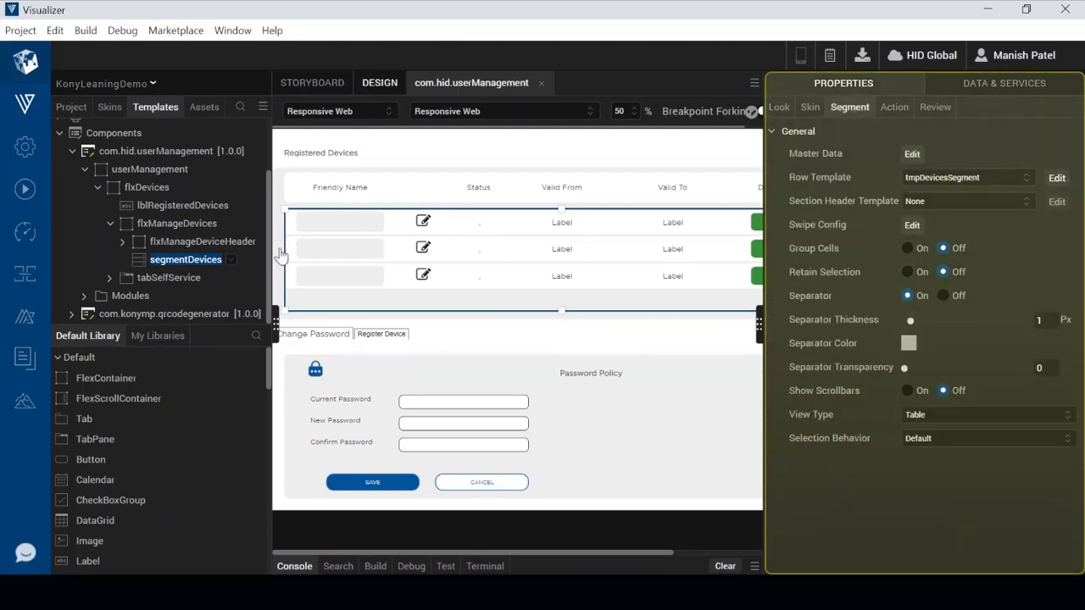
# Step: View the tmpDevicesSegment template among the desktop segments, and collapse the Desktop and com.hid.userManagement branches
pyautogui.scroll(3, 269, 246)
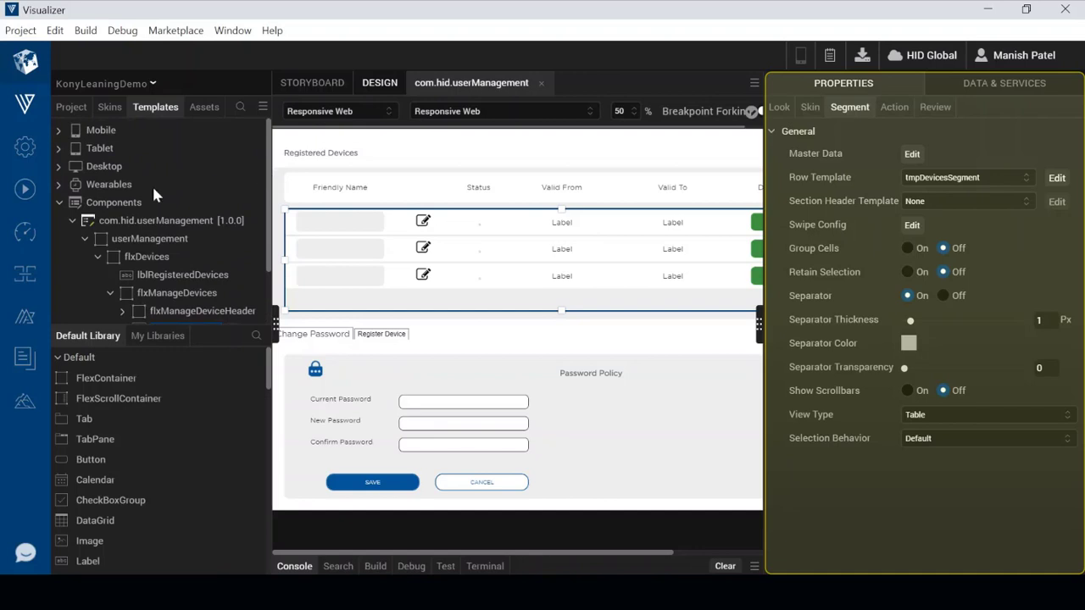
pyautogui.click(61, 167)
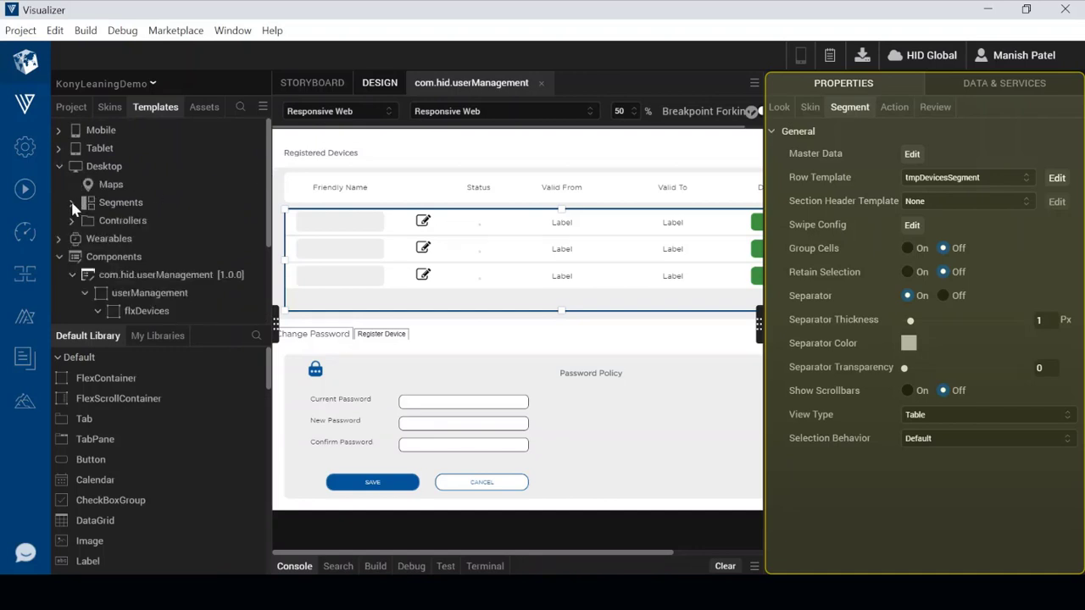
pyautogui.click(72, 202)
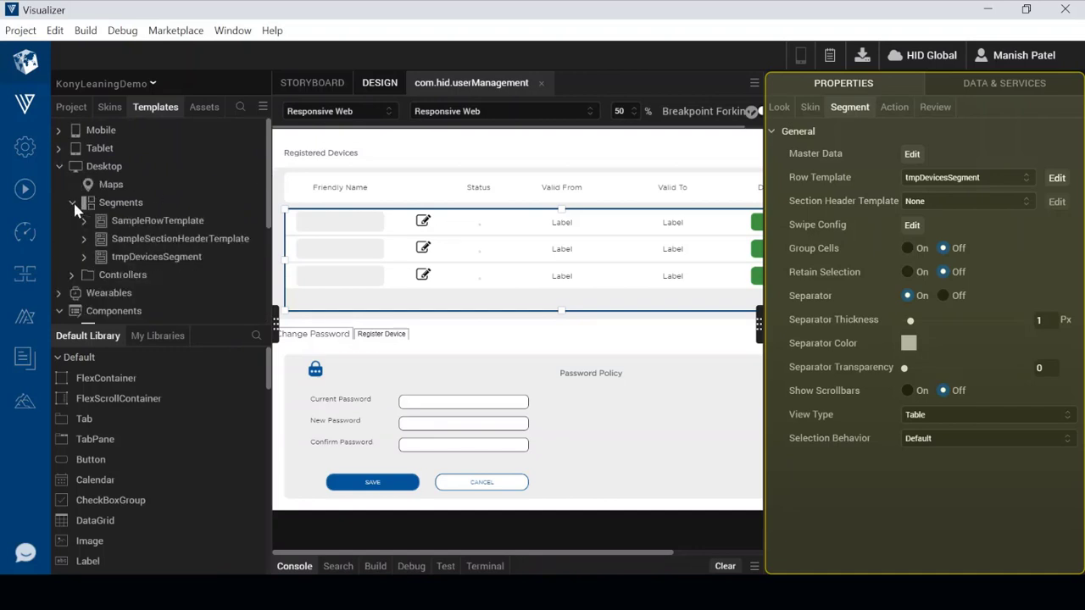
pyautogui.click(148, 257)
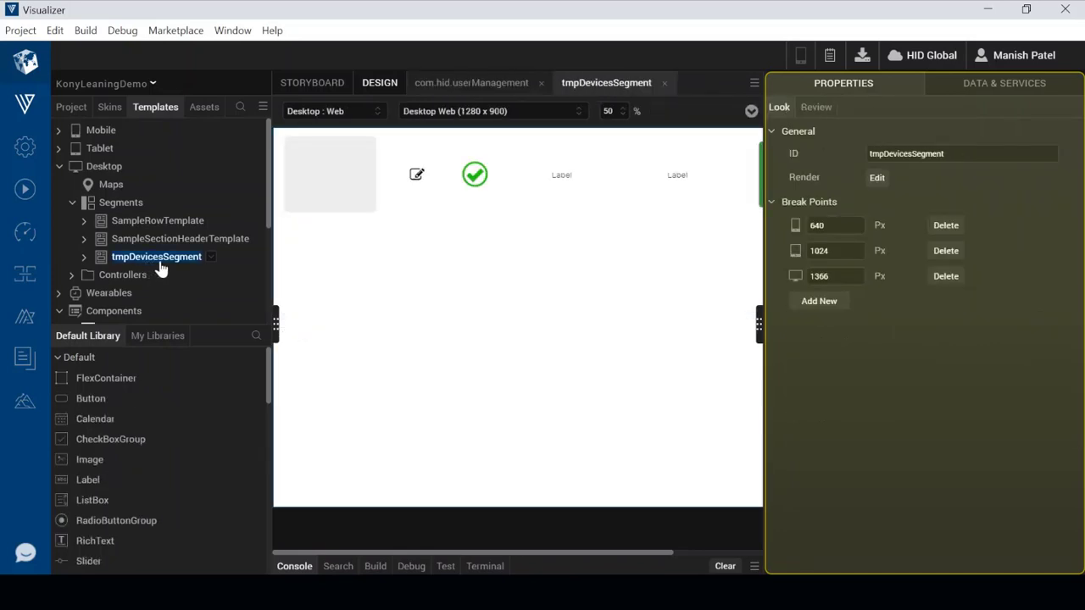
pyautogui.click(61, 166)
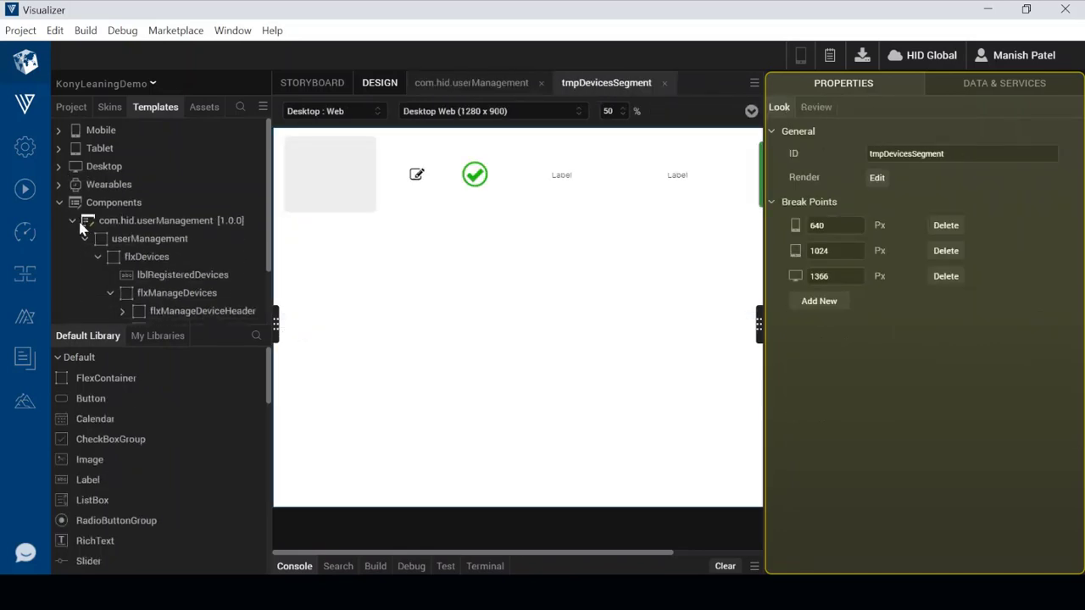
pyautogui.click(72, 220)
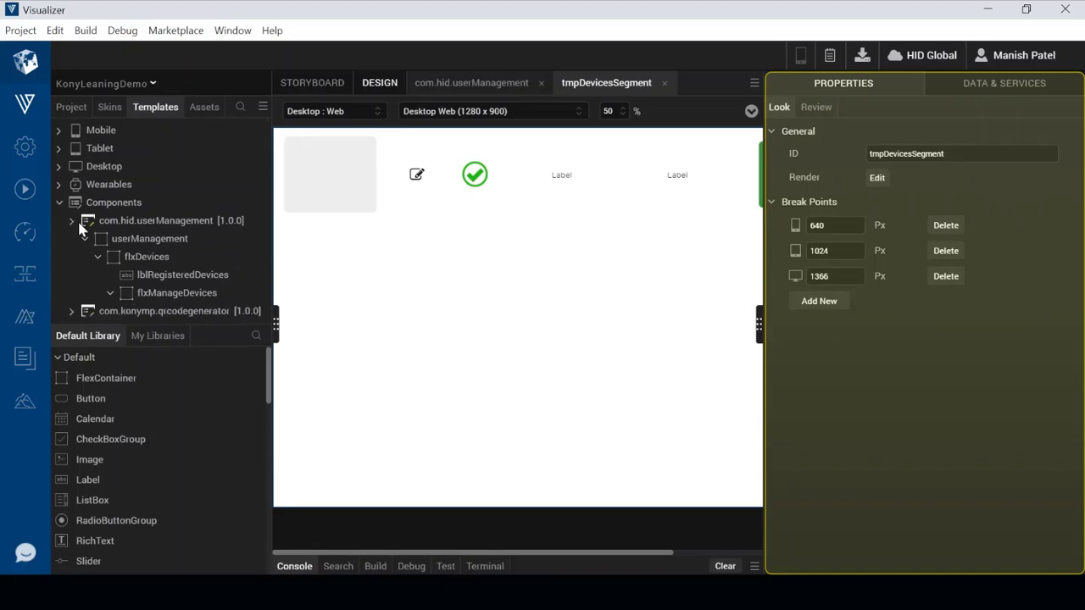
# Step: In the HIDUserMgmnt project, examine Form1's flex1, lblWelcome, txtUsername and flex2 widgets, and open Form1Controller
pyautogui.click(318, 312)
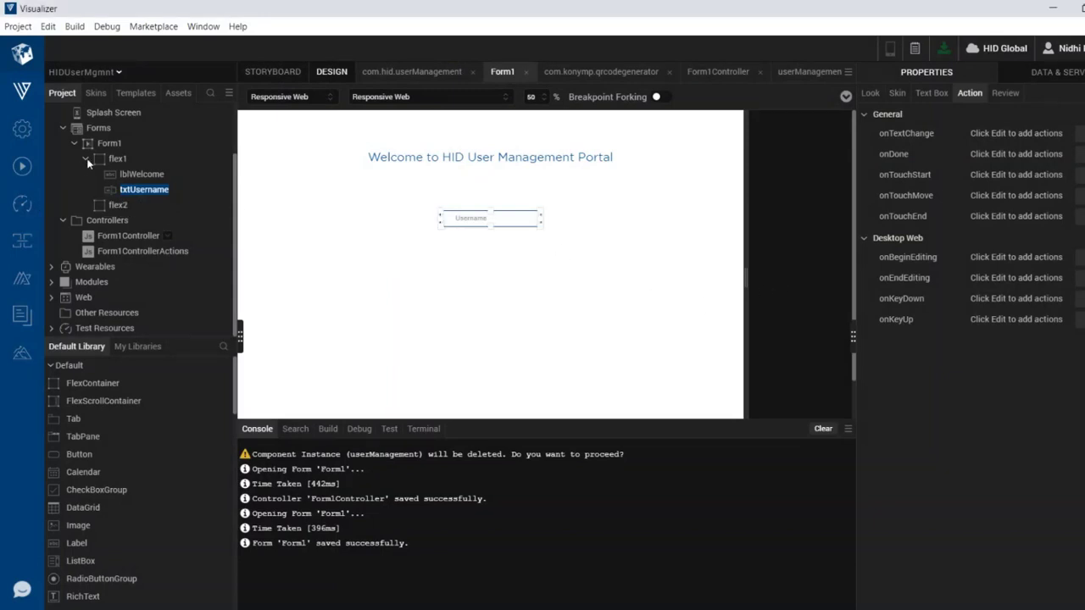
pyautogui.scroll(3, 114, 150)
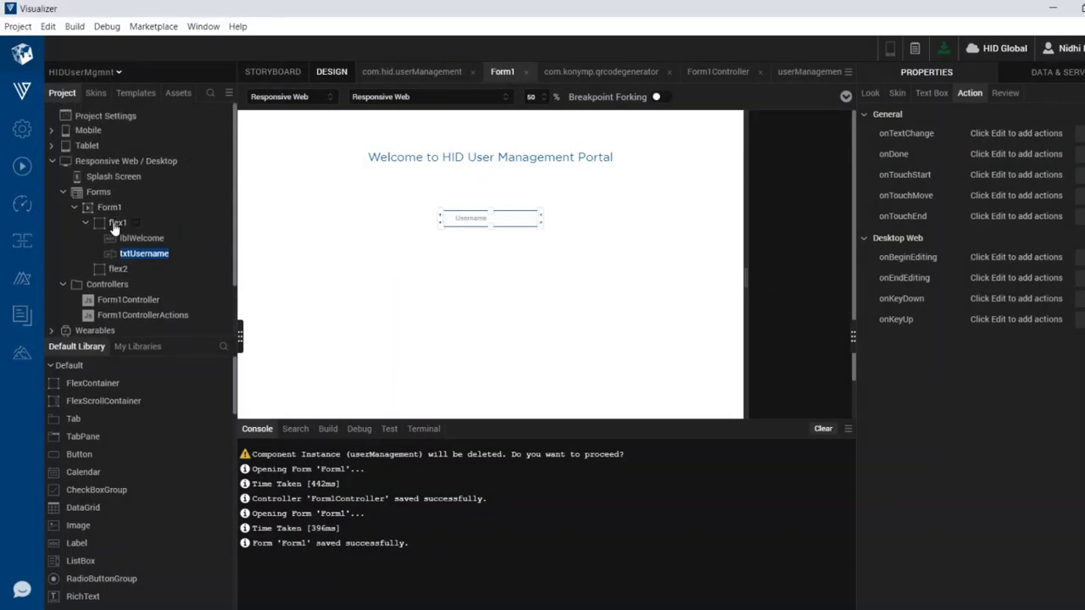
pyautogui.click(115, 224)
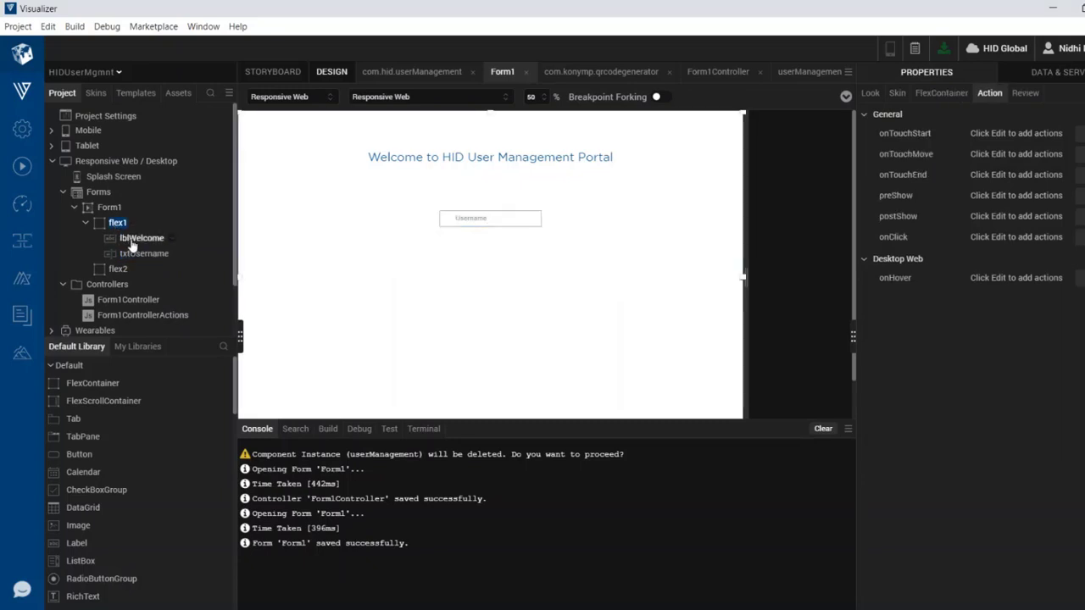
pyautogui.click(131, 240)
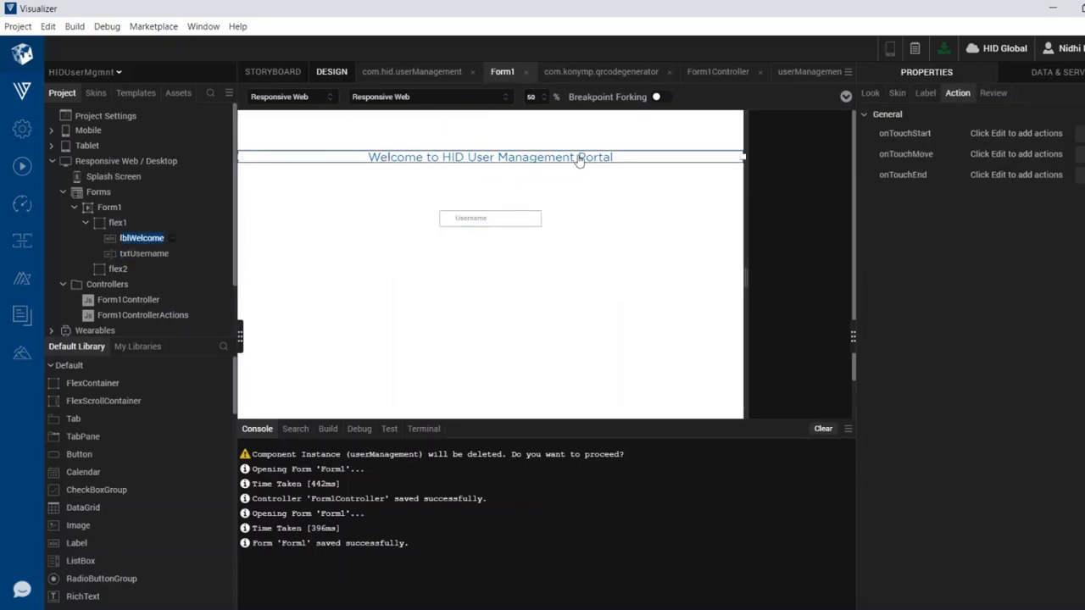
pyautogui.click(136, 253)
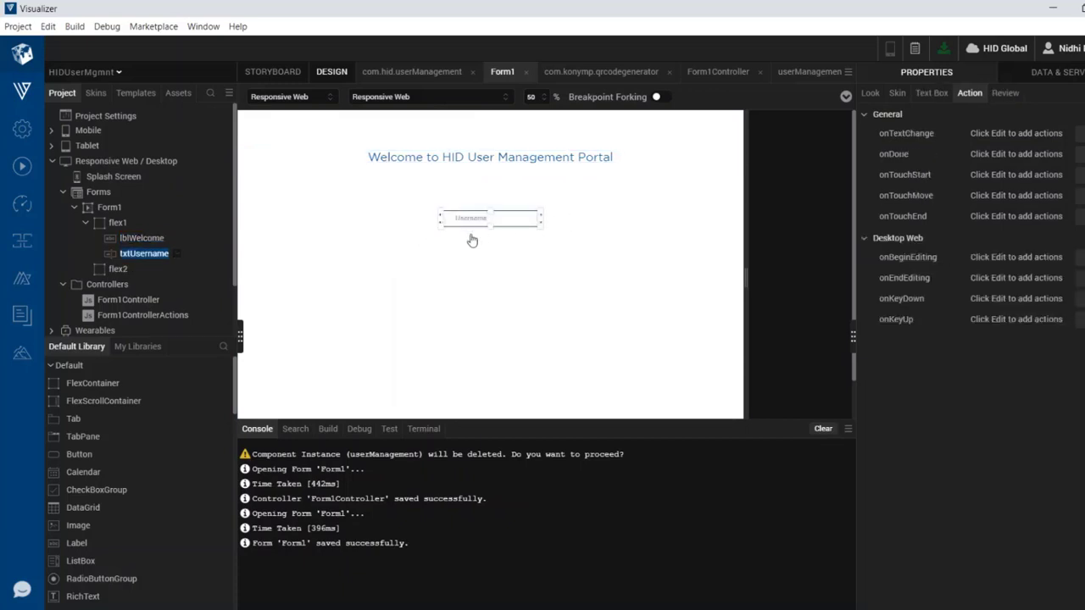
pyautogui.click(119, 270)
pyautogui.click(120, 303)
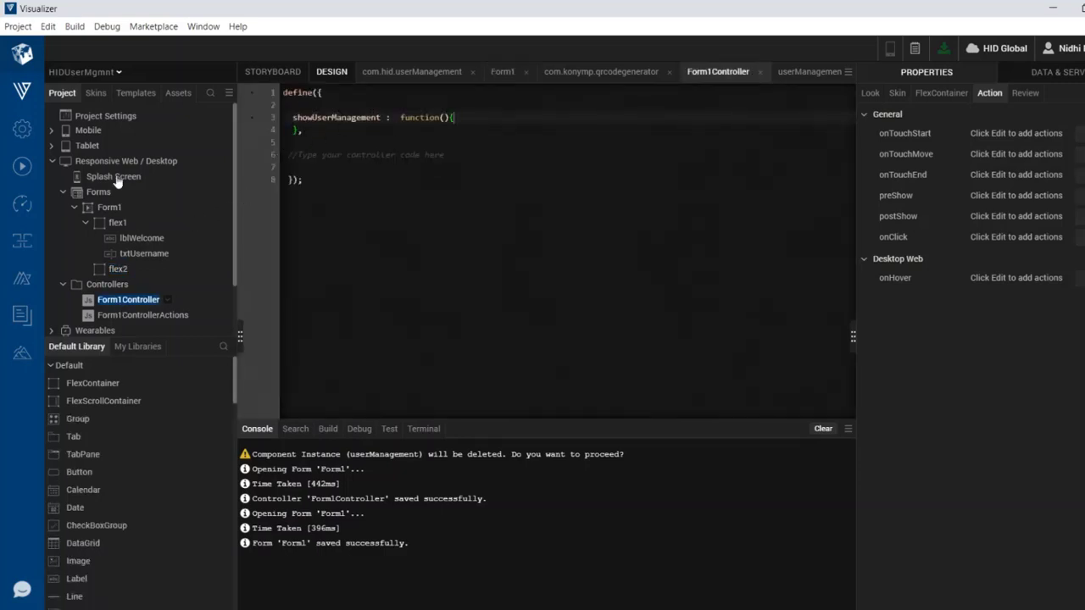
# Step: Open the com.hid.userManagement component from the templates and show its component properties
pyautogui.click(134, 94)
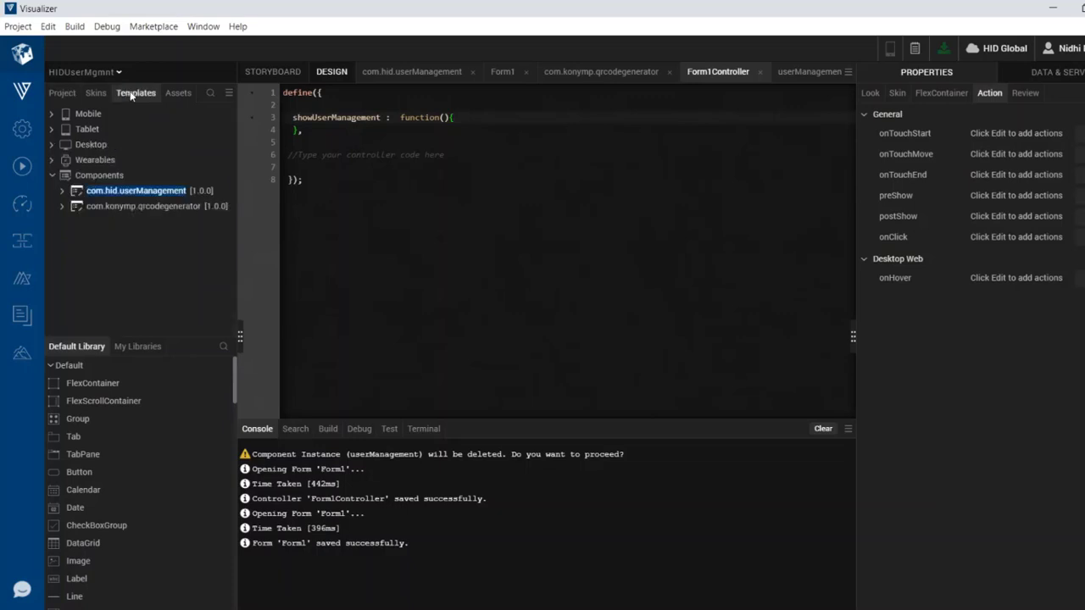
pyautogui.doubleClick(137, 193)
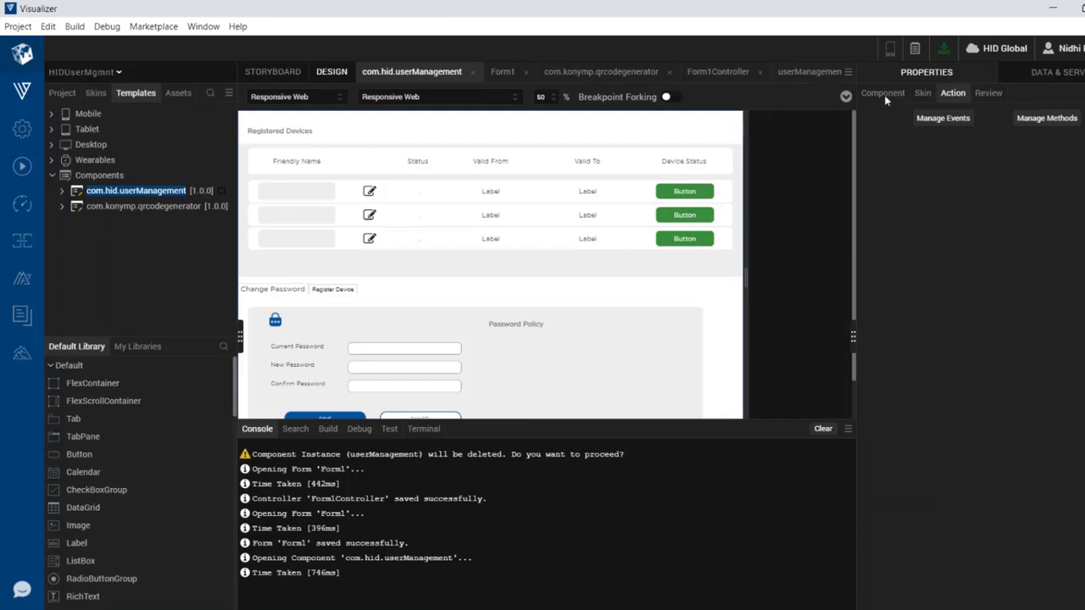
pyautogui.click(883, 95)
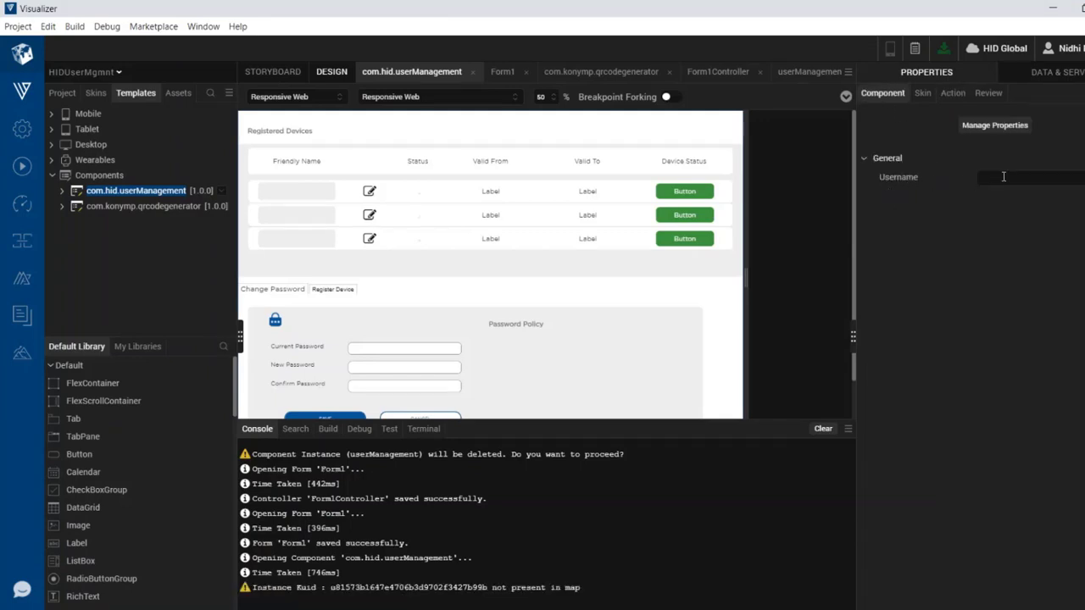
# Step: Open the method management of com.hid.userManagement and view its custom methods
pyautogui.click(960, 96)
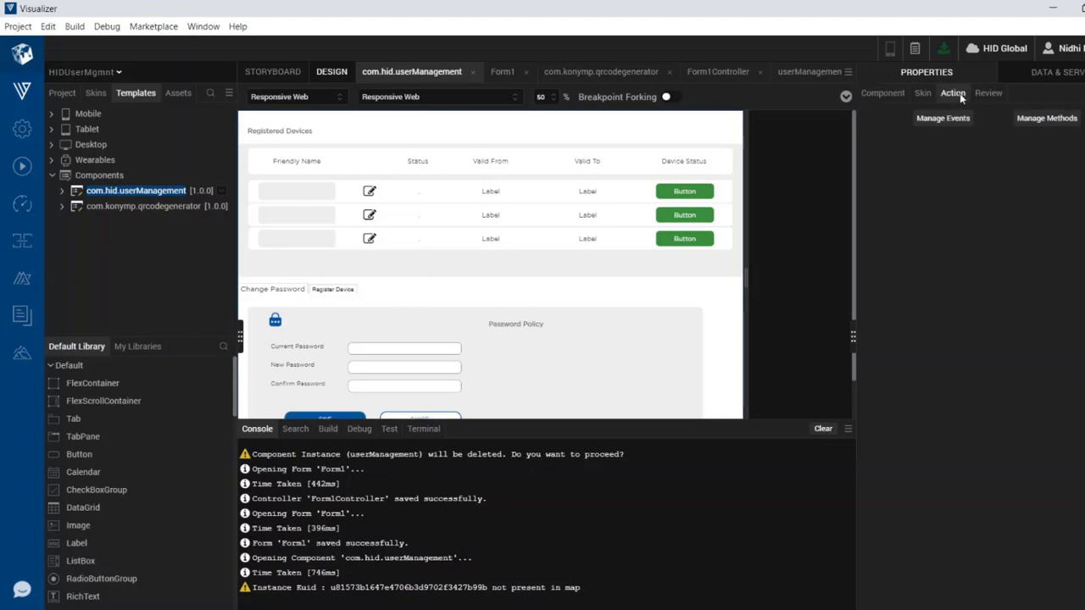
pyautogui.click(1048, 119)
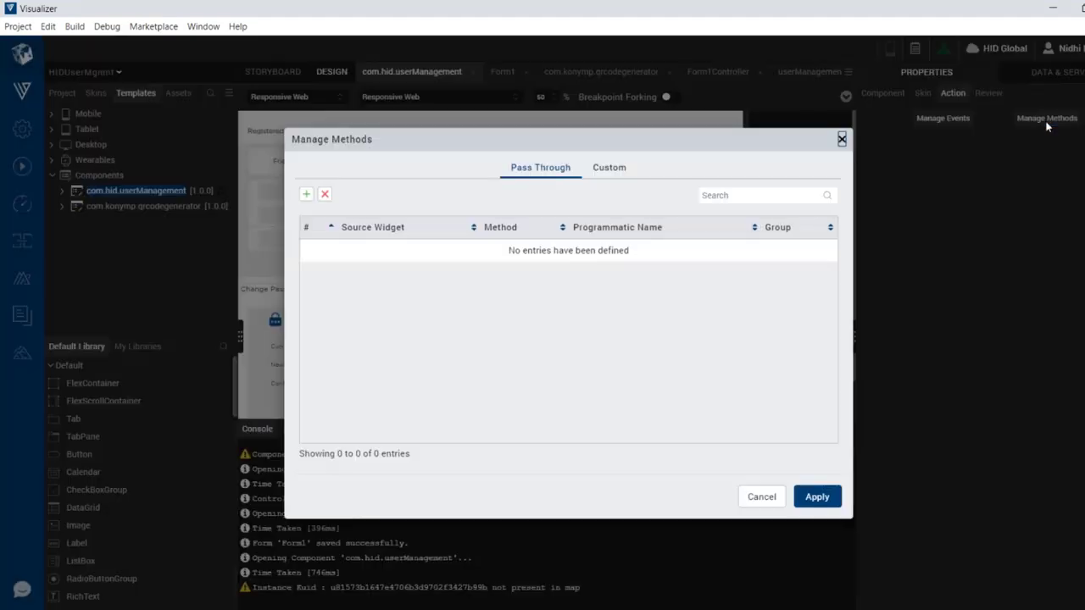
pyautogui.click(621, 171)
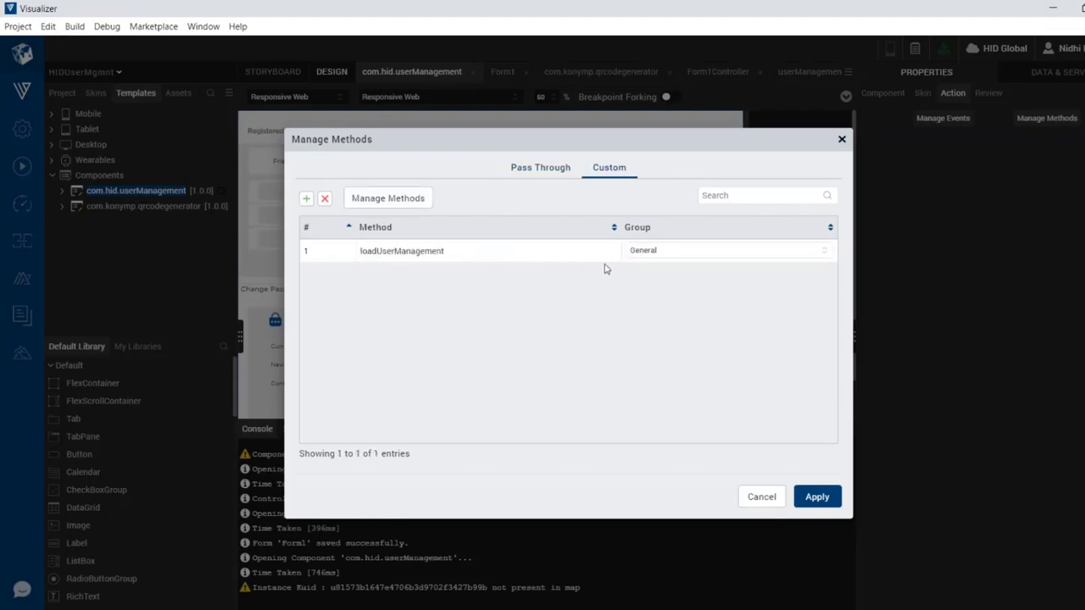
# Step: Apply the component's method settings, and insert the com.hid.userManagement component into Form1's flex2 container
pyautogui.click(819, 498)
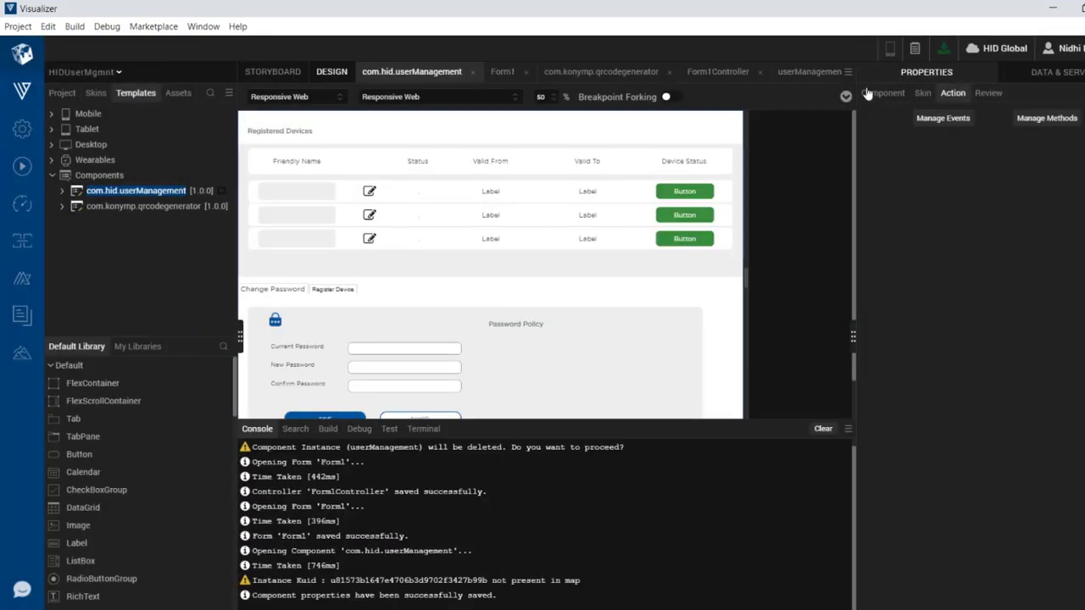
pyautogui.click(63, 94)
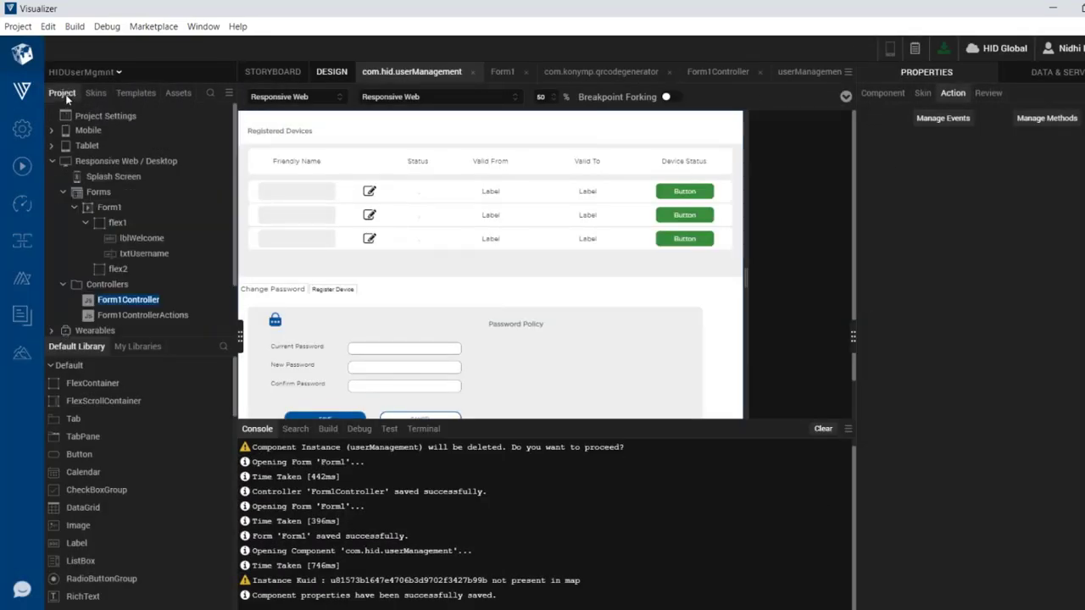
pyautogui.click(118, 271)
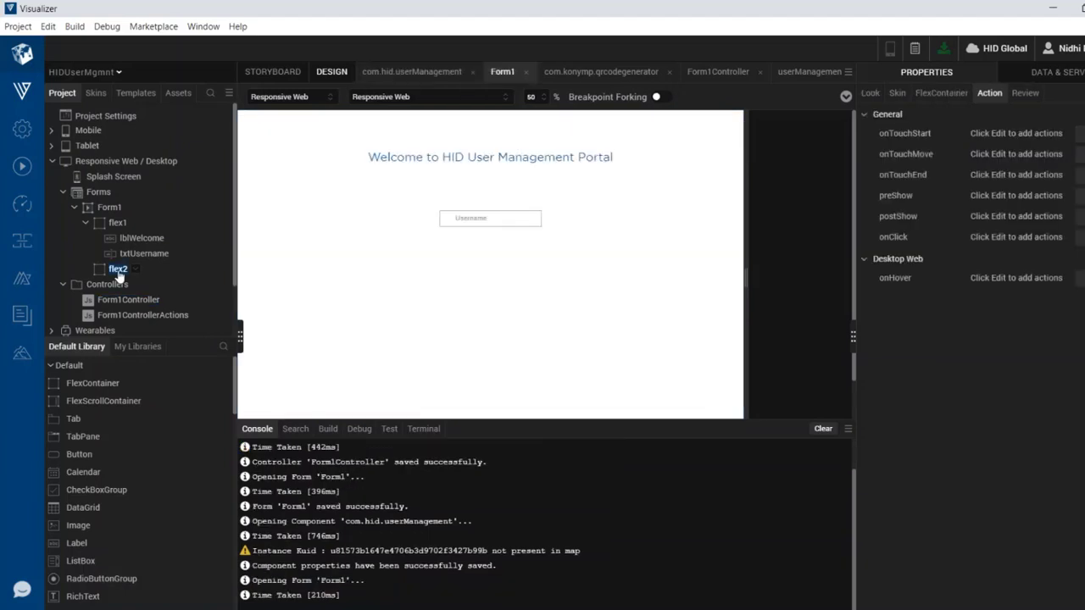
pyautogui.click(138, 93)
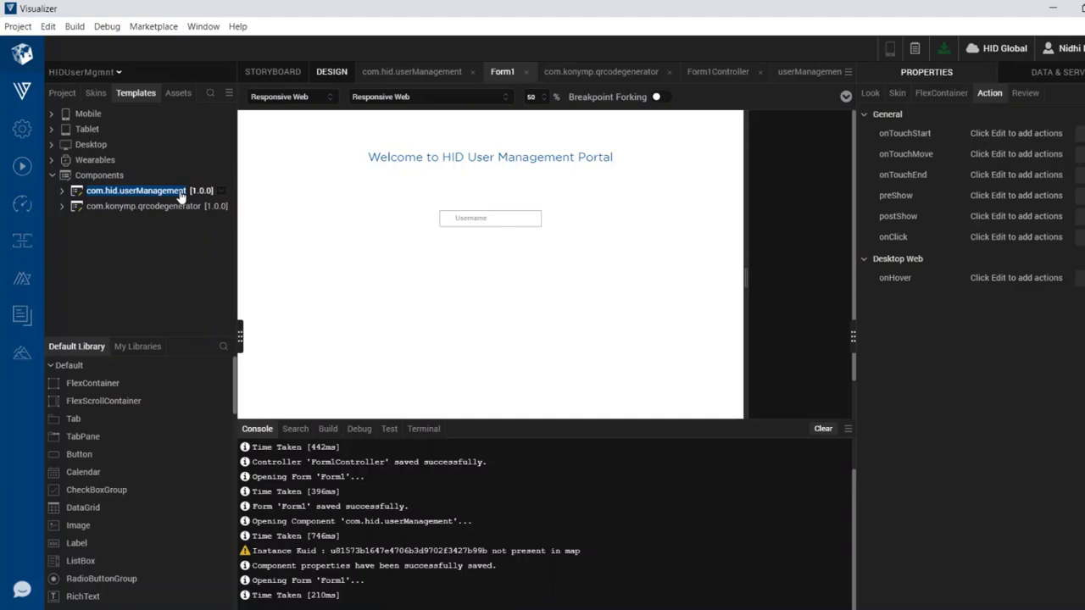
pyautogui.rightClick(220, 193)
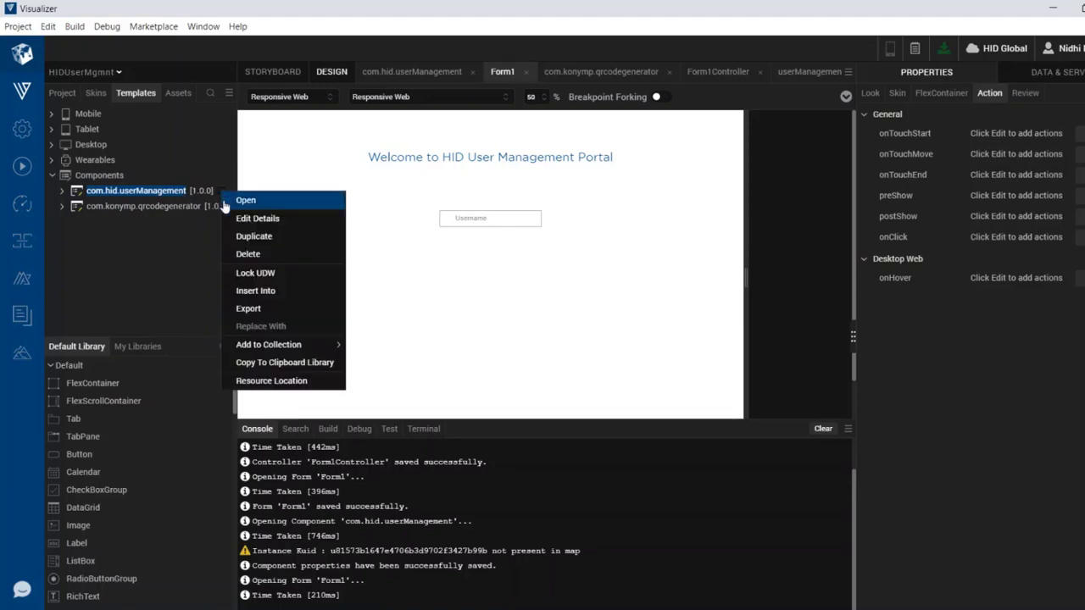
pyautogui.click(254, 291)
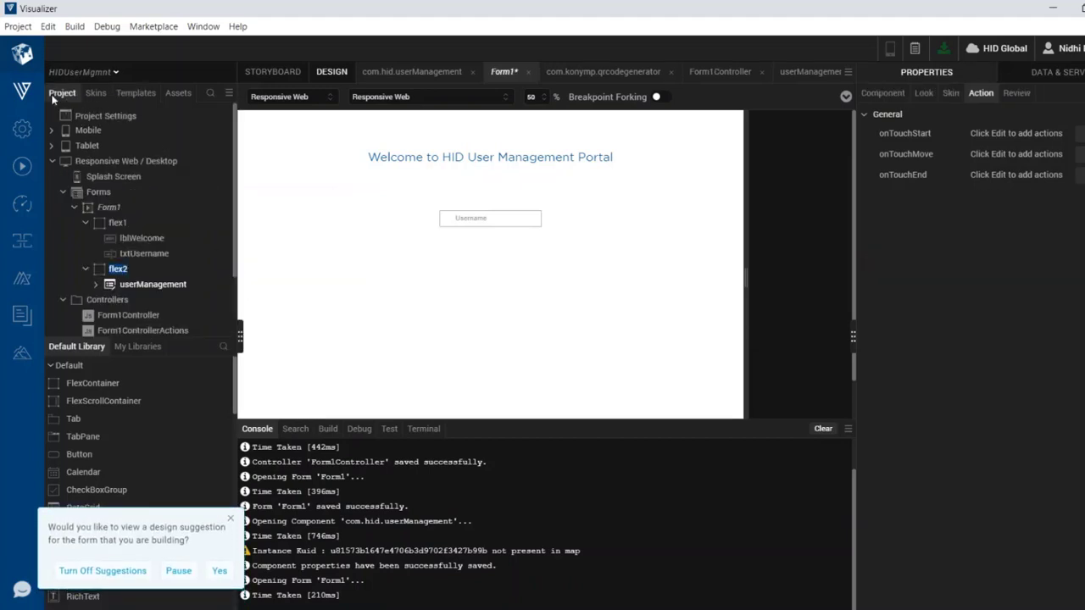
# Step: Check the inserted userManagement instance and the visibility settings of the flex2 and flex1 containers
pyautogui.click(142, 287)
pyautogui.click(118, 270)
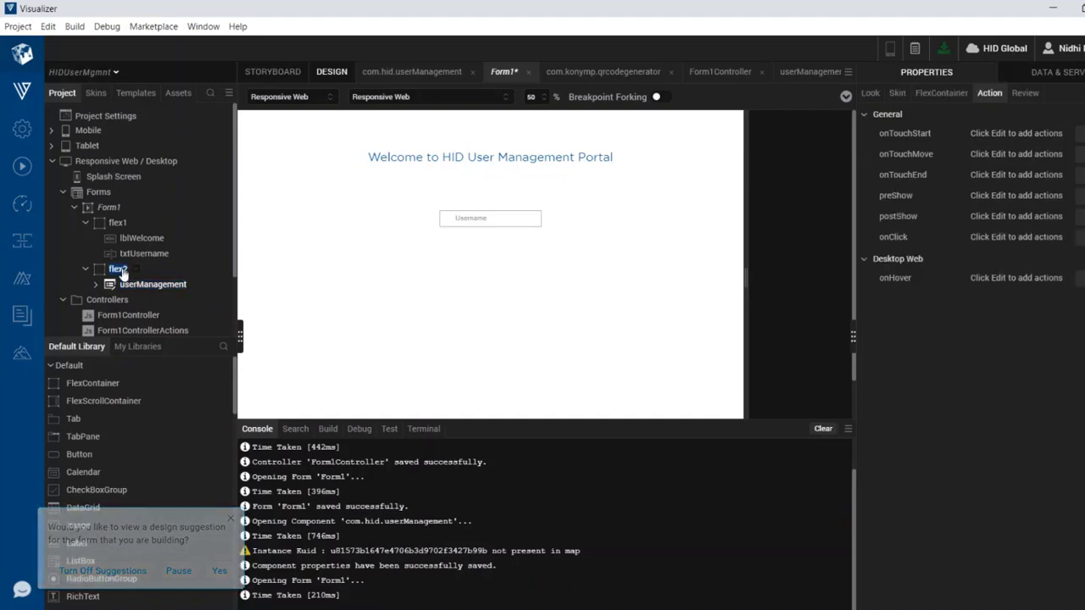
pyautogui.click(875, 97)
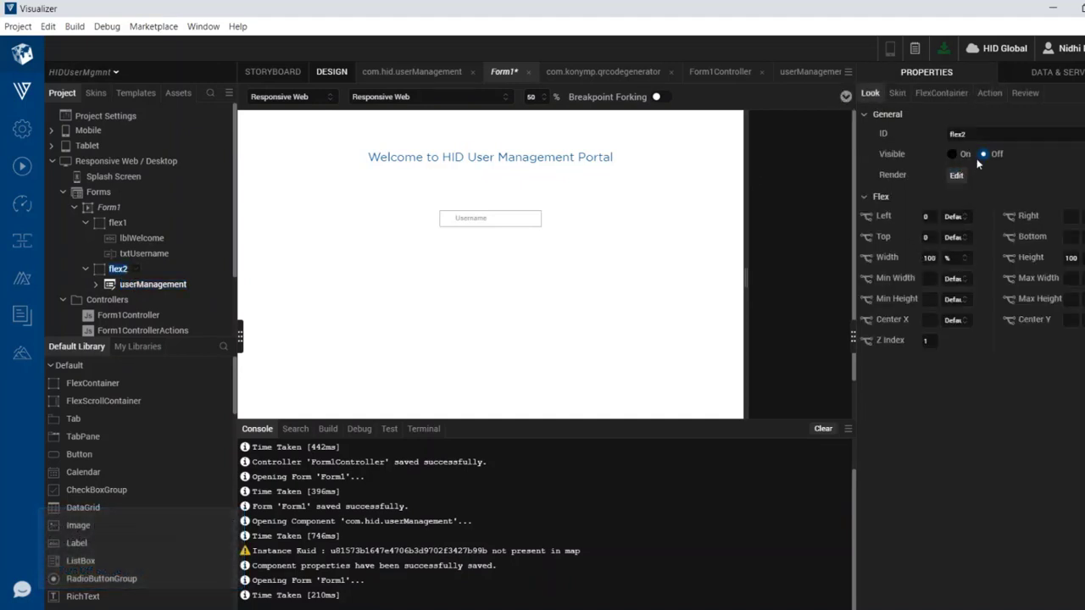
pyautogui.click(124, 226)
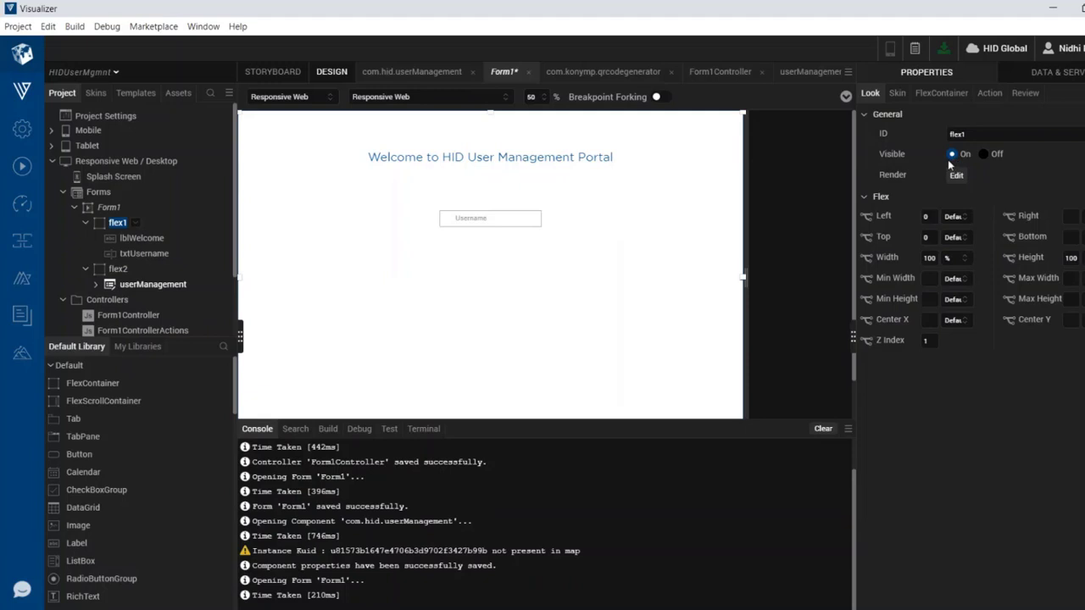
# Step: Set txtUsername's onDone action to invoke the showUserManagement function, and save the action
pyautogui.click(161, 254)
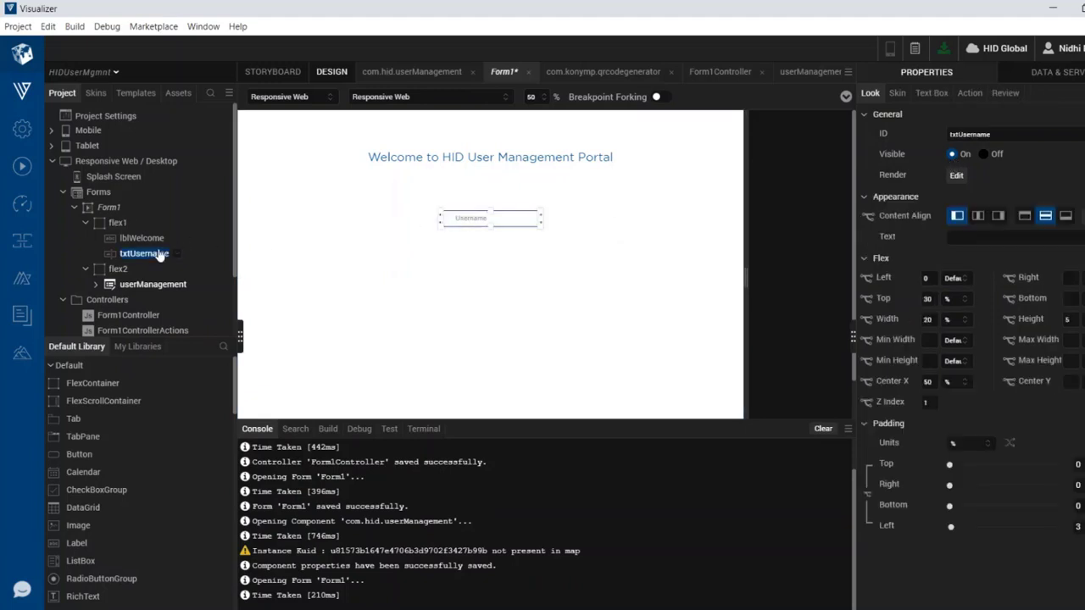
pyautogui.click(970, 93)
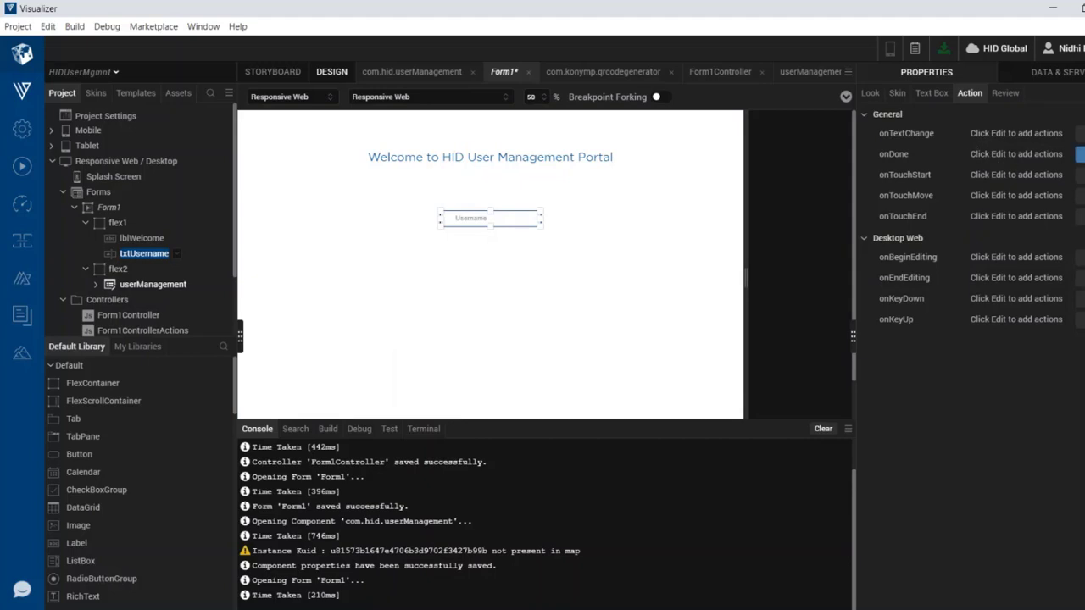
pyautogui.click(978, 156)
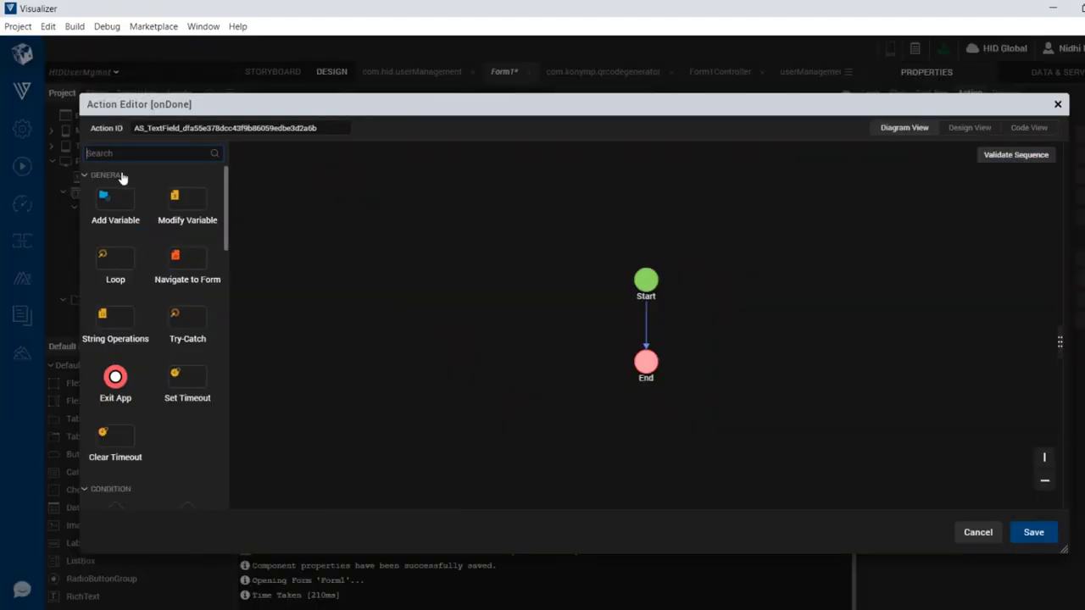
pyautogui.write('invok')
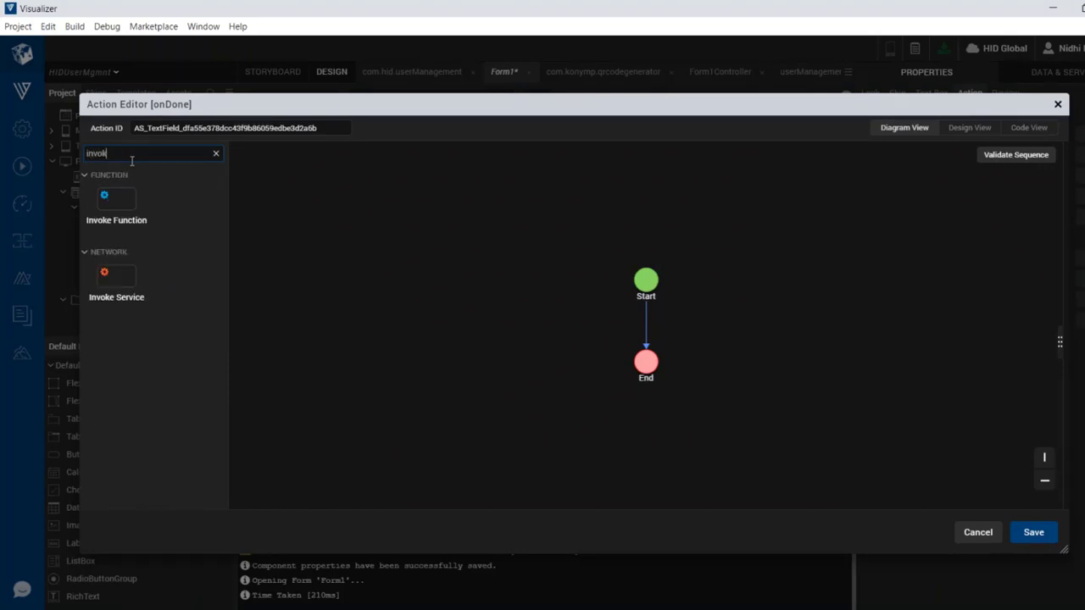
pyautogui.click(127, 204)
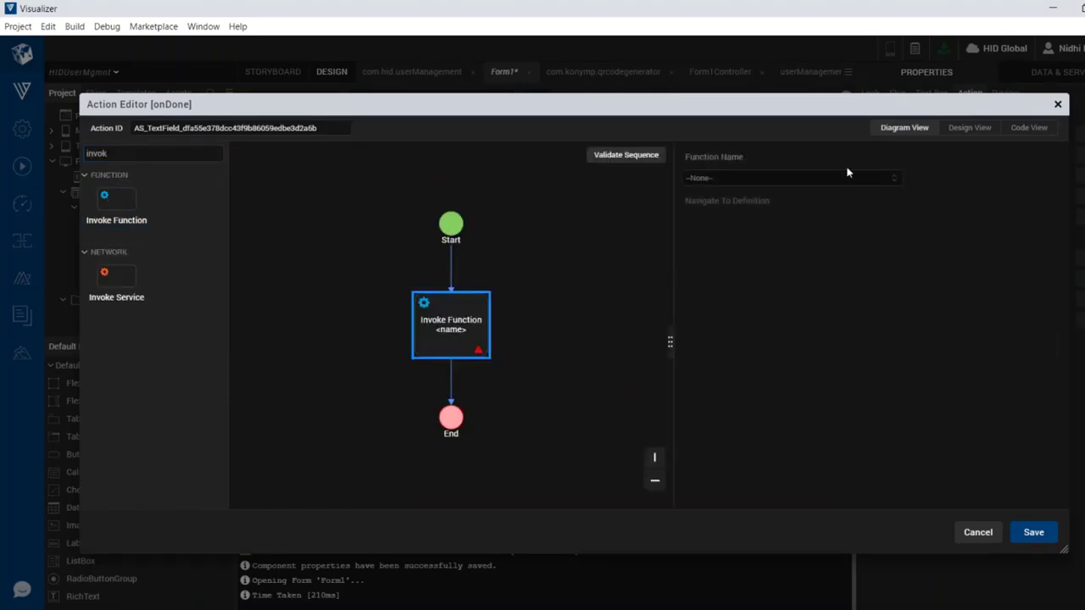
pyautogui.click(752, 207)
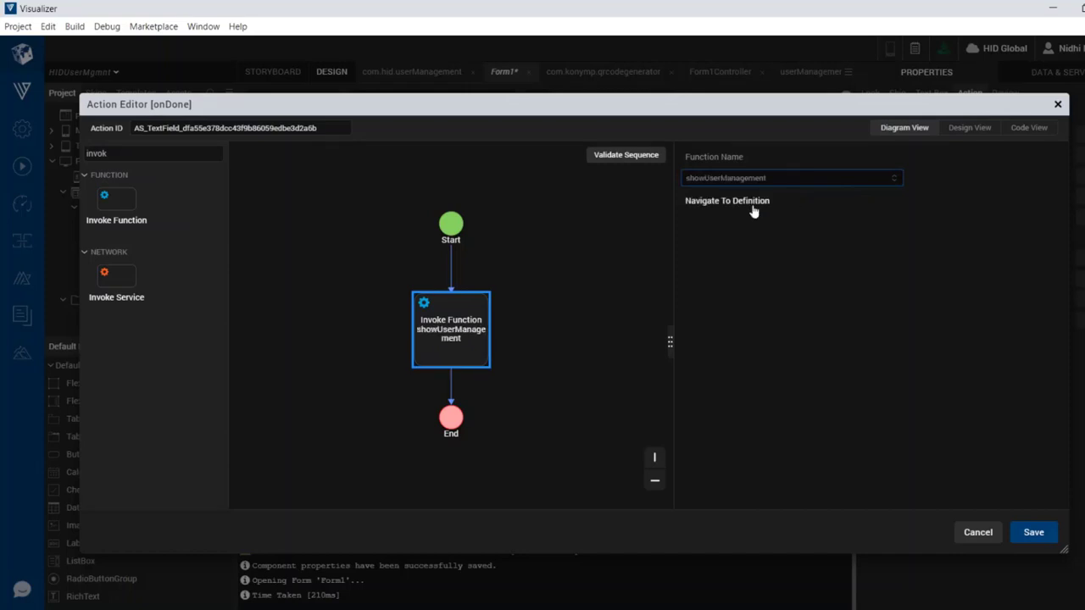
pyautogui.click(1030, 532)
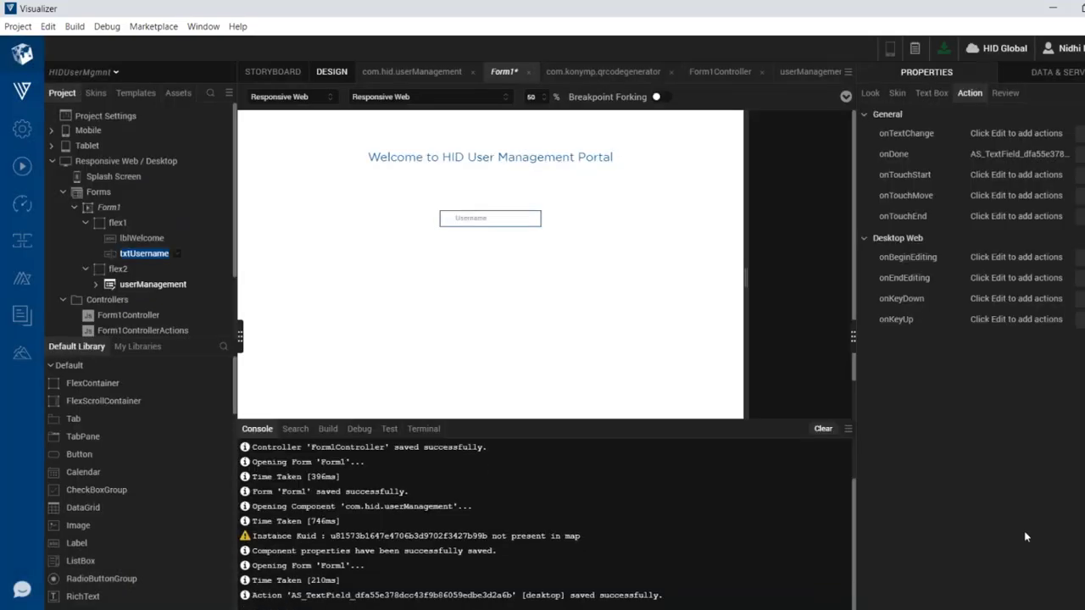
# Step: In Form1Controller's showUserManagement function, add the line "let username = this.view.txtUsername.text;"
pyautogui.doubleClick(143, 316)
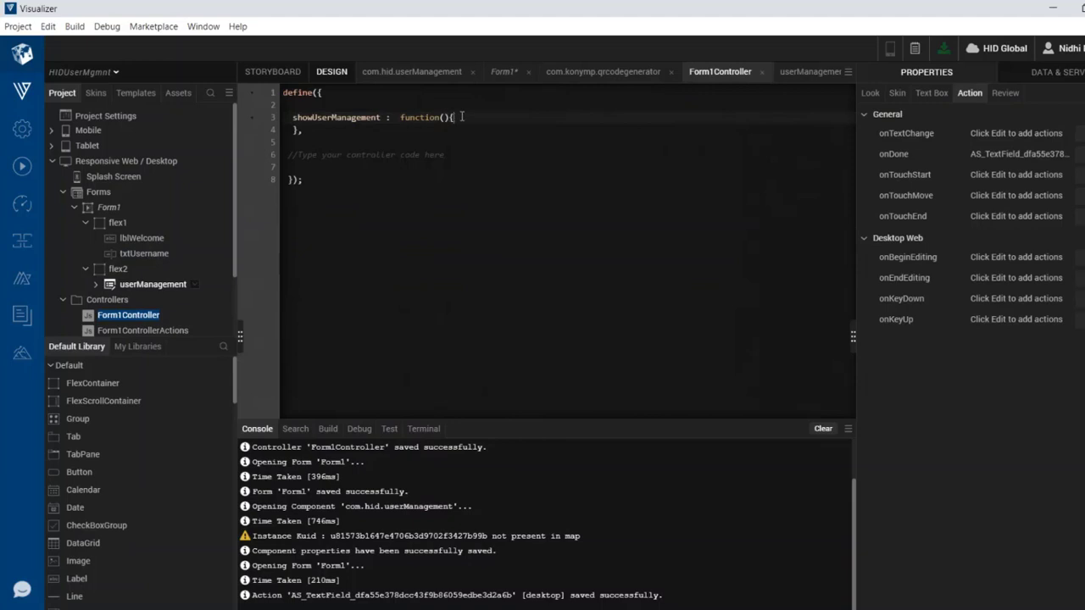
pyautogui.press('Return')
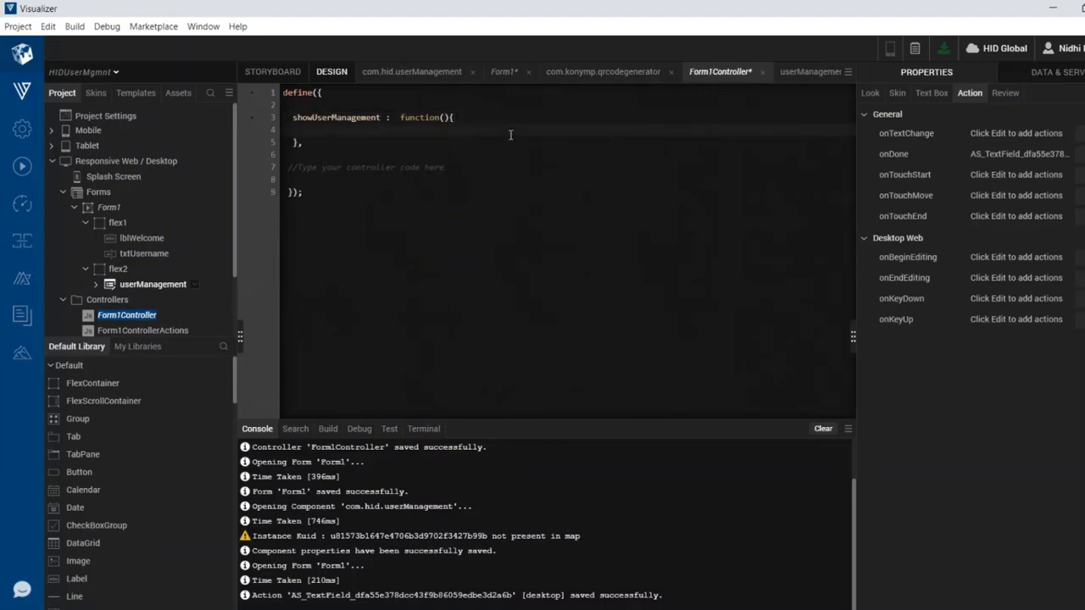
pyautogui.write('let username = this.view.t')
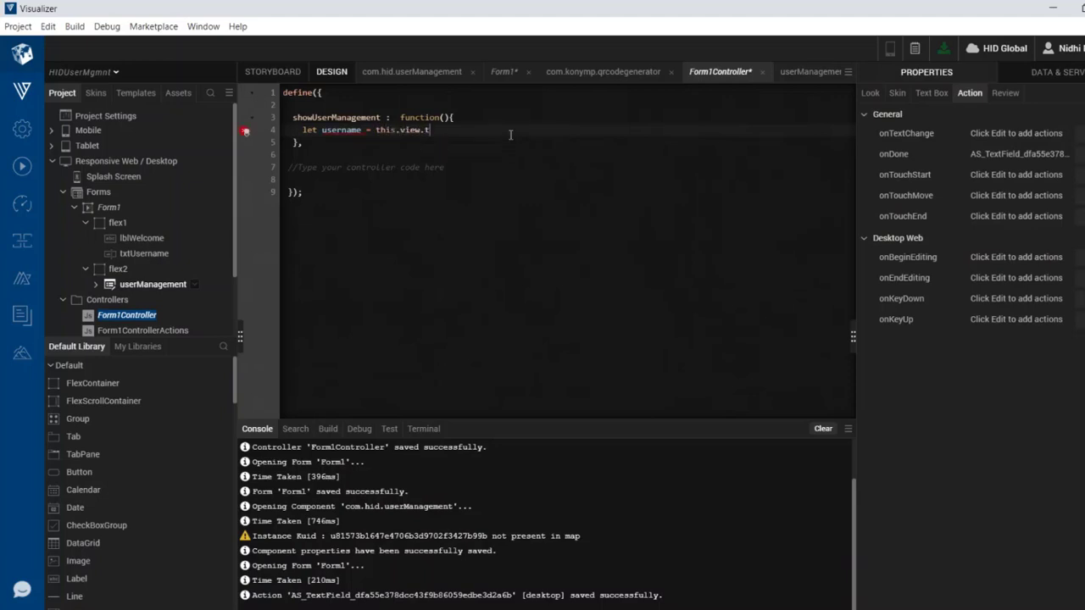
pyautogui.write('xtUsername.text;')
pyautogui.press('Return')
# Step: Add the line "this.view.userManagement.Username = username;" to showUserManagement
pyautogui.write('this')
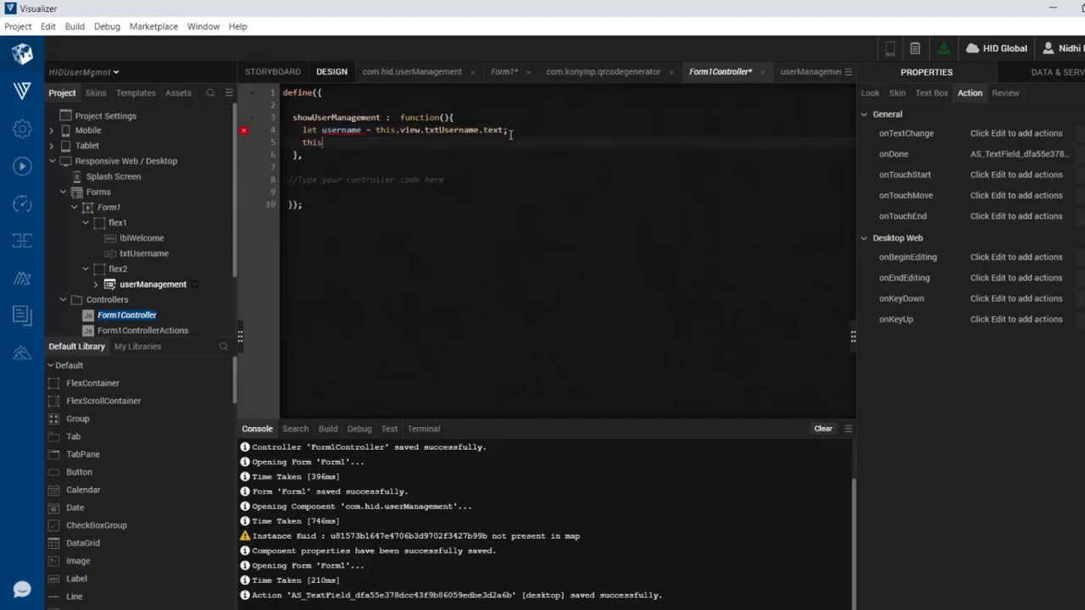
pyautogui.write('.view.use')
pyautogui.press('Return')
pyautogui.write('.')
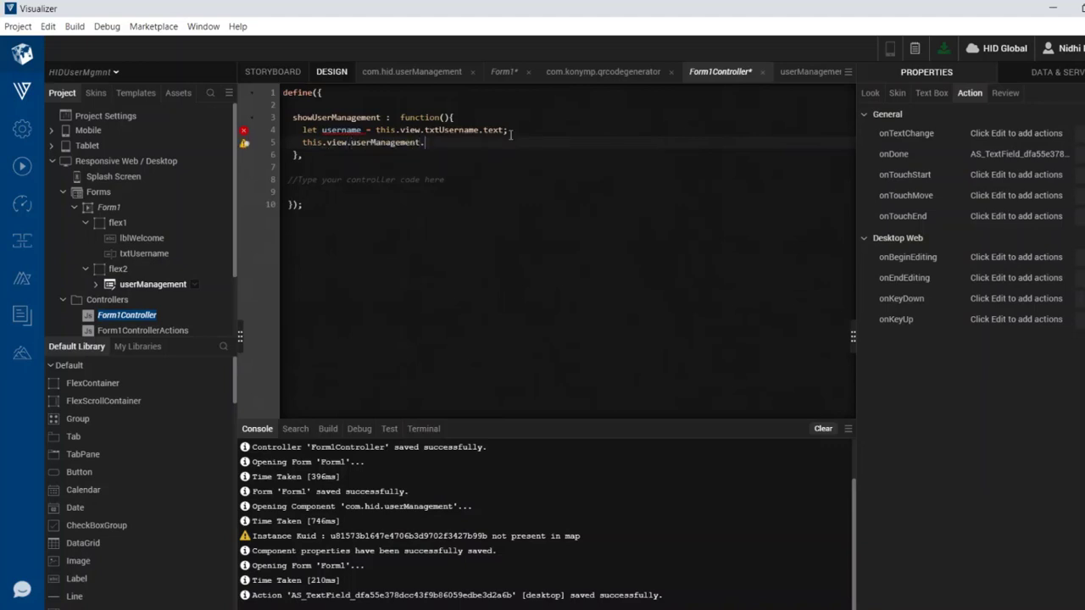
pyautogui.write('Username = username;')
# Step: Compare the Username property in the code with the component properties of the userManagement instance in Form1
pyautogui.moveTo(421, 142); pyautogui.dragTo(465, 143)
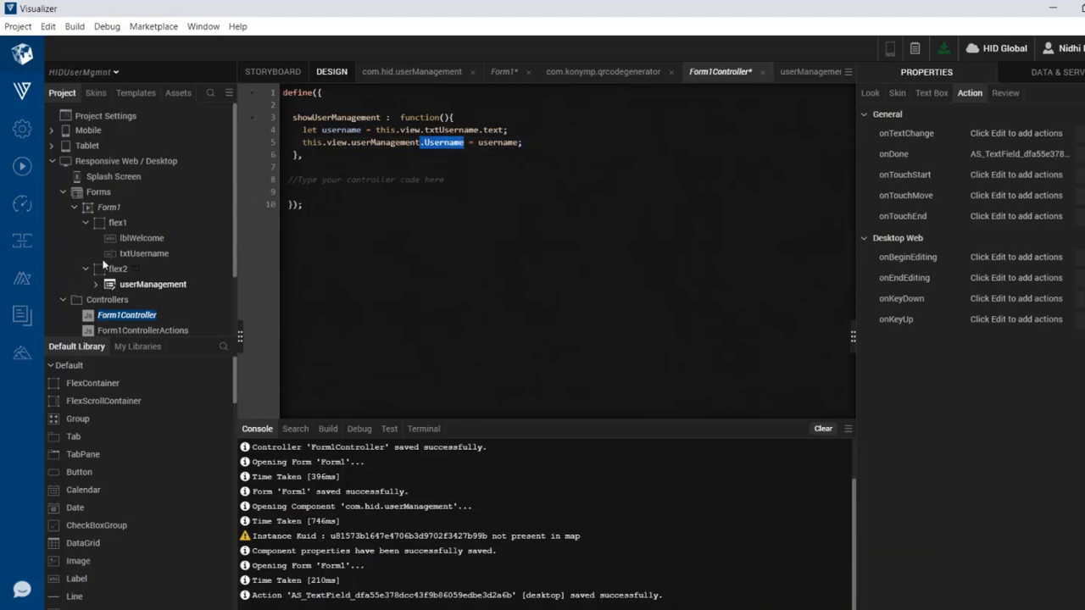
pyautogui.click(139, 283)
pyautogui.click(872, 91)
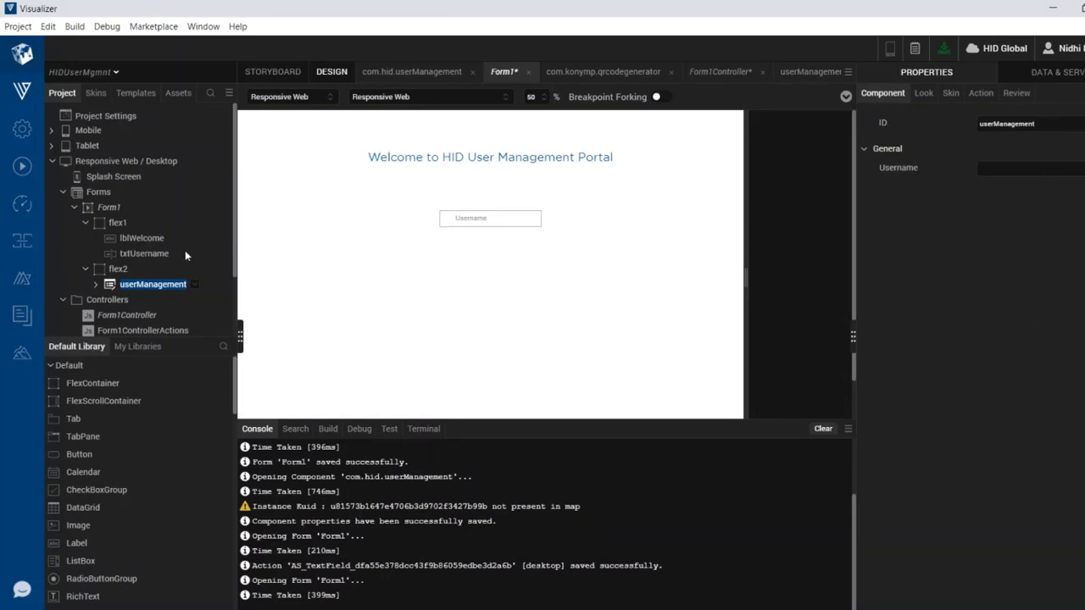
# Step: In Form1Controller, add the line "this.view.userManagement.loadUserManagement();" after the Username assignment
pyautogui.click(126, 317)
pyautogui.doubleClick(125, 317)
pyautogui.click(534, 142)
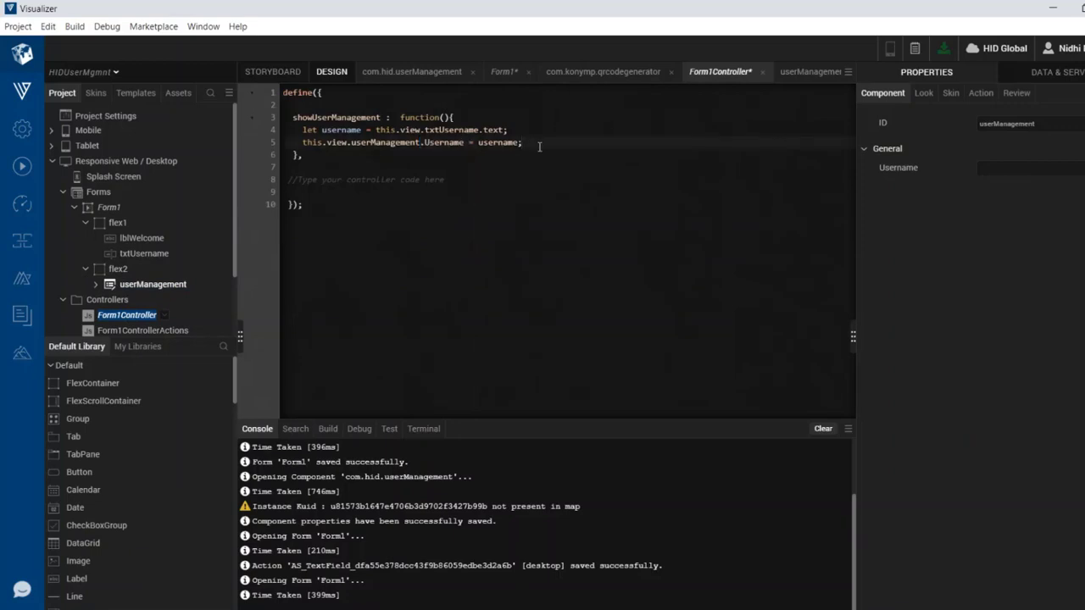
pyautogui.press('Return')
pyautogui.write('this.v')
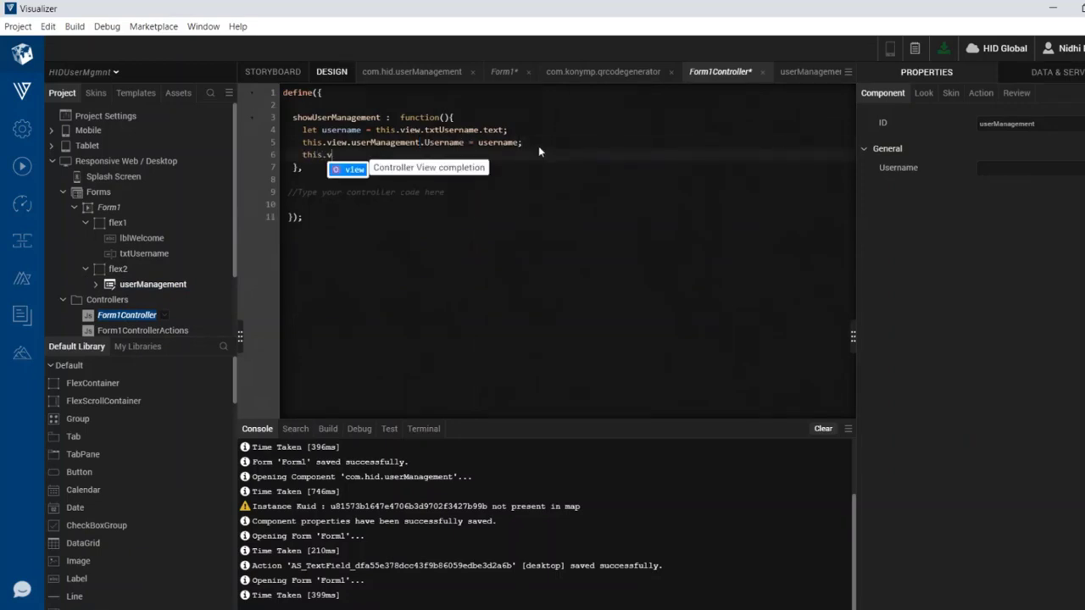
pyautogui.write('iew.user')
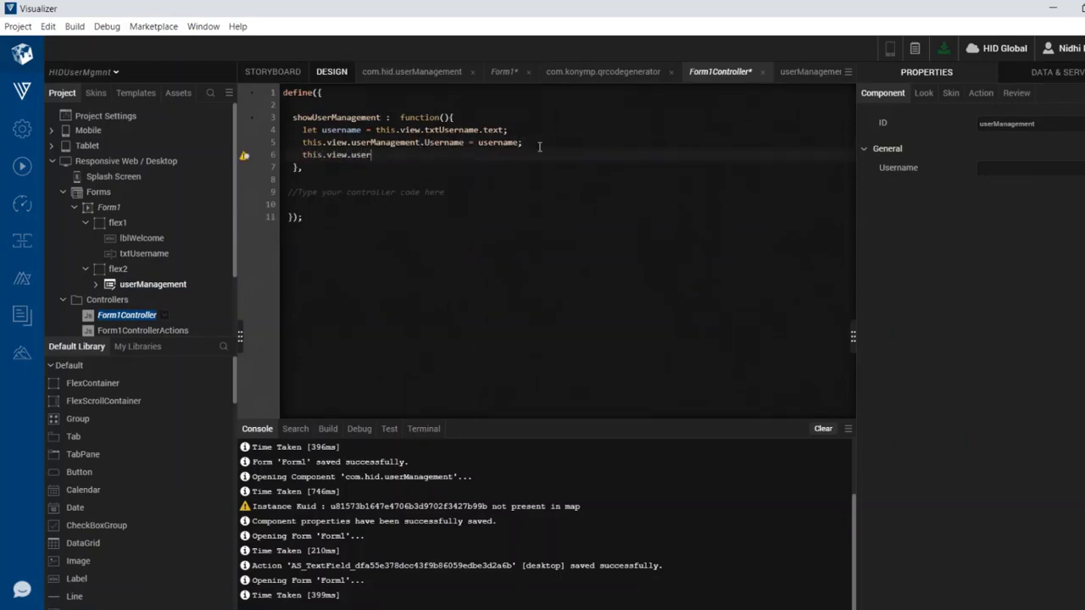
pyautogui.write('Management.loa')
pyautogui.press('Return')
pyautogui.write(';')
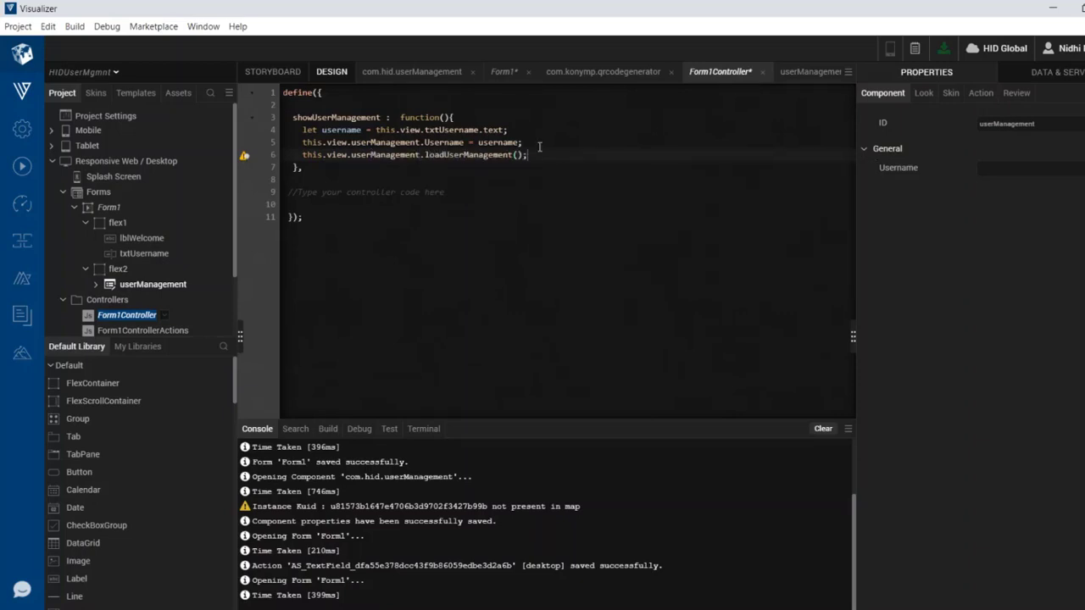
# Step: Add the line "this.view.flex1.setVisibility(false);" to showUserManagement to hide the first container
pyautogui.press('Return')
pyautogui.write('this')
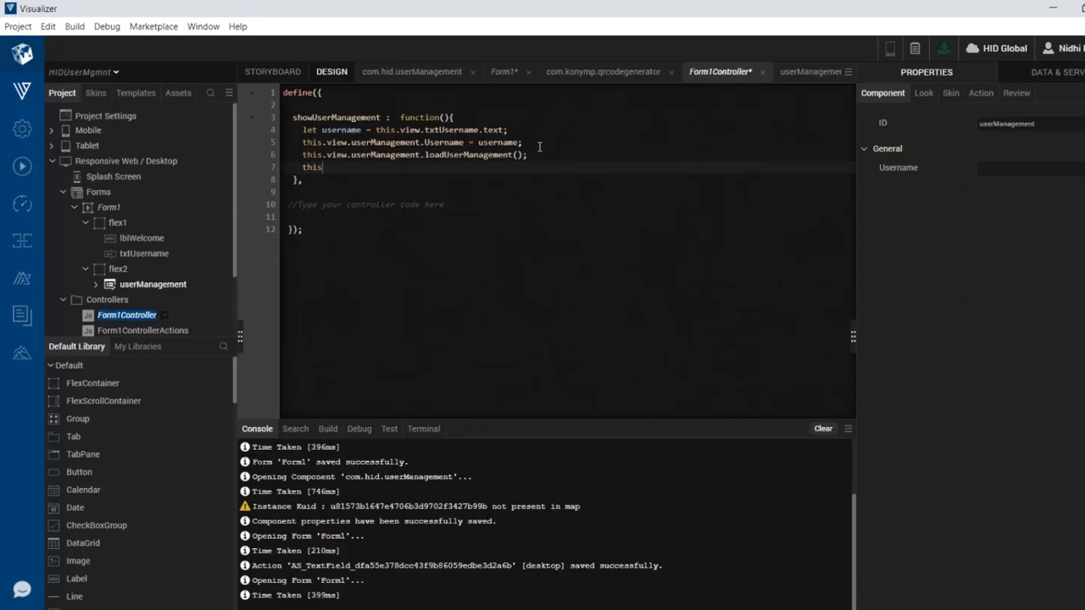
pyautogui.write('.view.flex1.set')
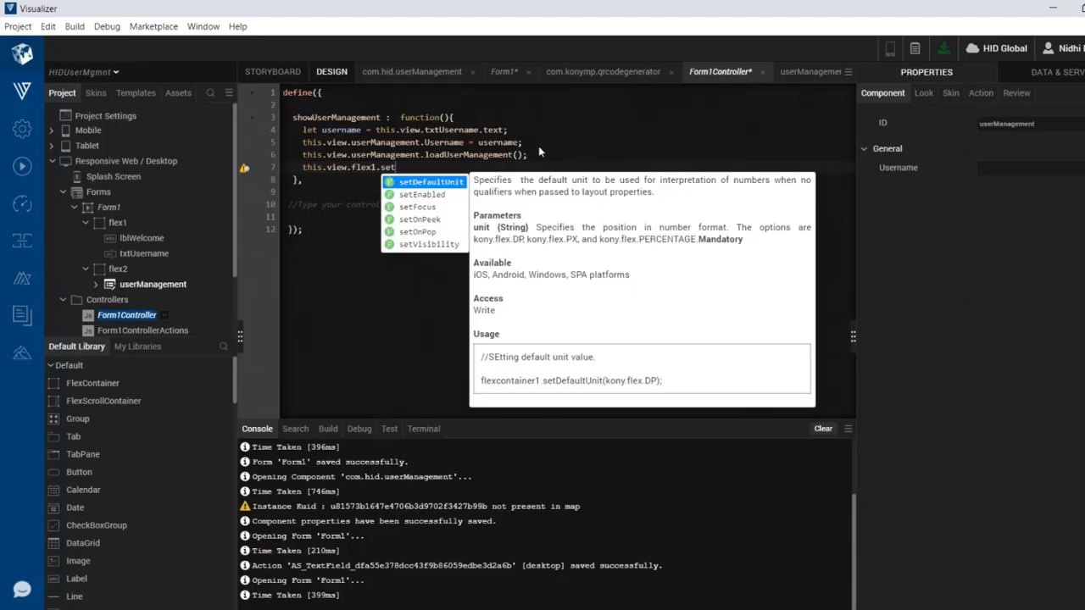
pyautogui.press('Down')
pyautogui.press('Down')
pyautogui.press('Down')
pyautogui.press('Down')
pyautogui.press('Down')
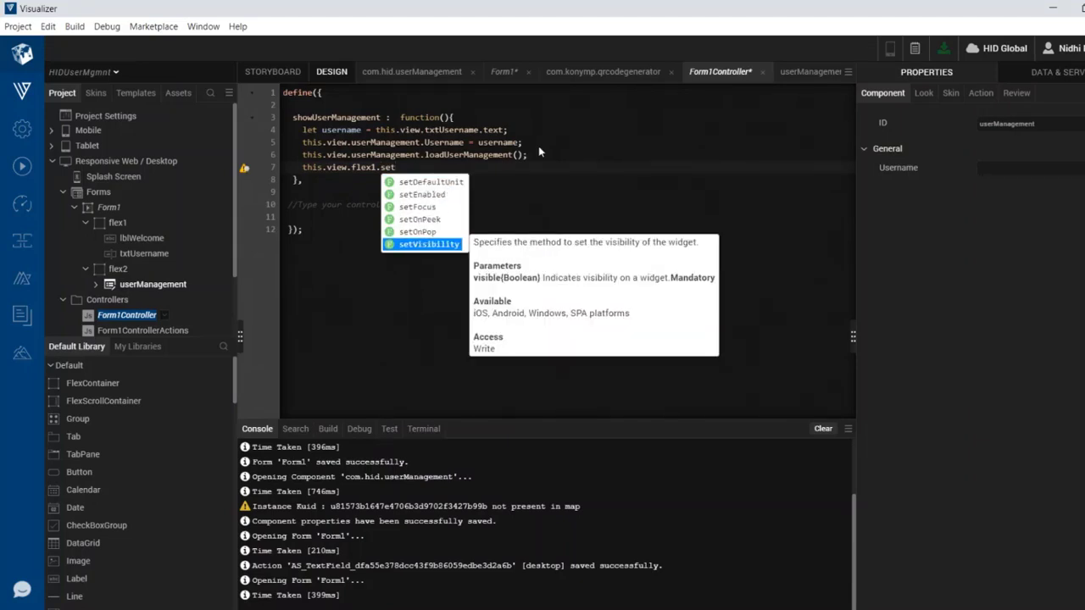
pyautogui.press('Return')
pyautogui.hotkey('shift', 'Left')
pyautogui.hotkey('shift', 'Left')
pyautogui.hotkey('shift', 'Left')
pyautogui.hotkey('shift', 'Left')
pyautogui.hotkey('shift', 'Left')
pyautogui.hotkey('shift', 'Left')
pyautogui.hotkey('shift', 'Left')
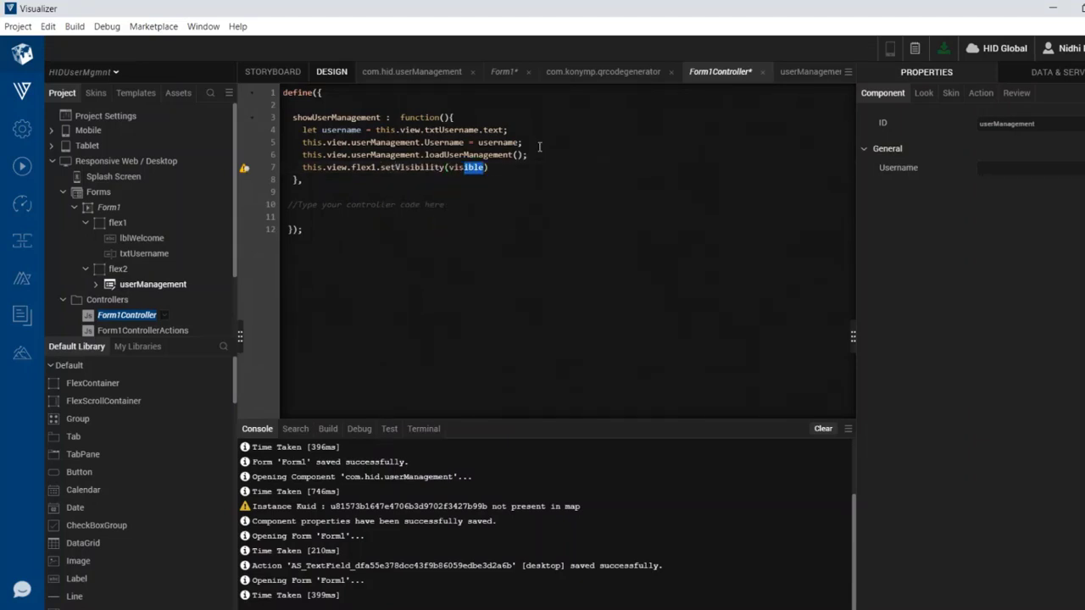
pyautogui.write('false);')
# Step: Add the line "this.view.flex2.setVisibility(true);" to showUserManagement after the flex1 line and save Form1Controller
pyautogui.press('Return')
pyautogui.write('this')
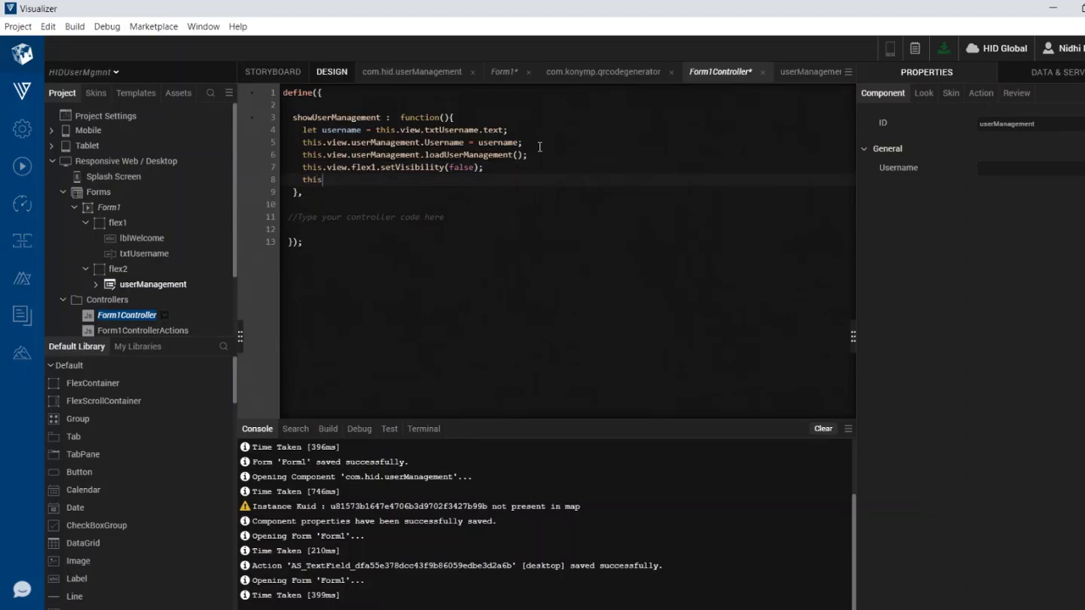
pyautogui.write('.view')
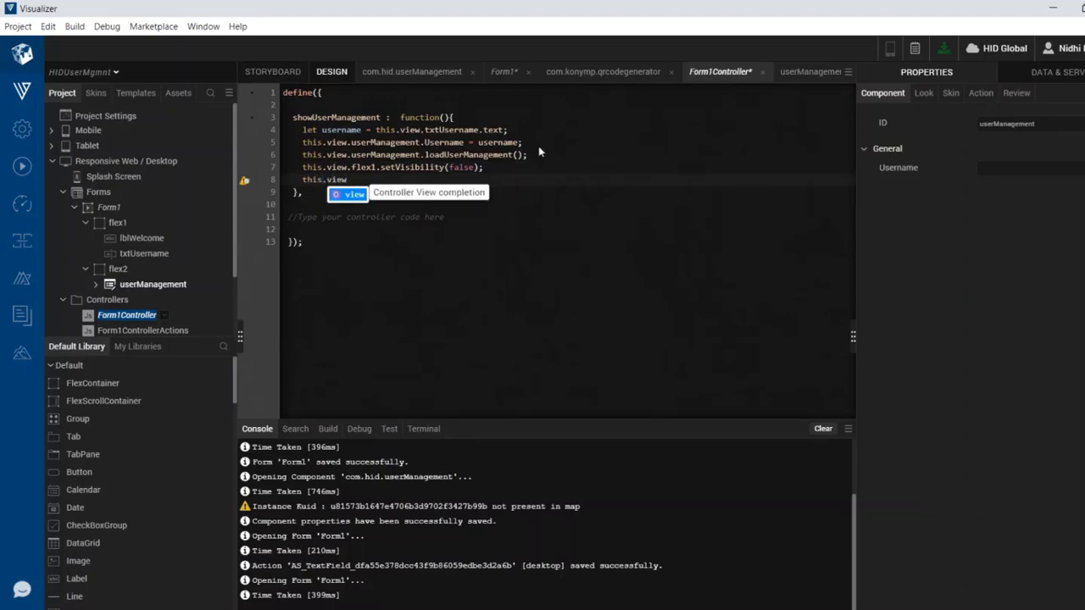
pyautogui.write('.flex2')
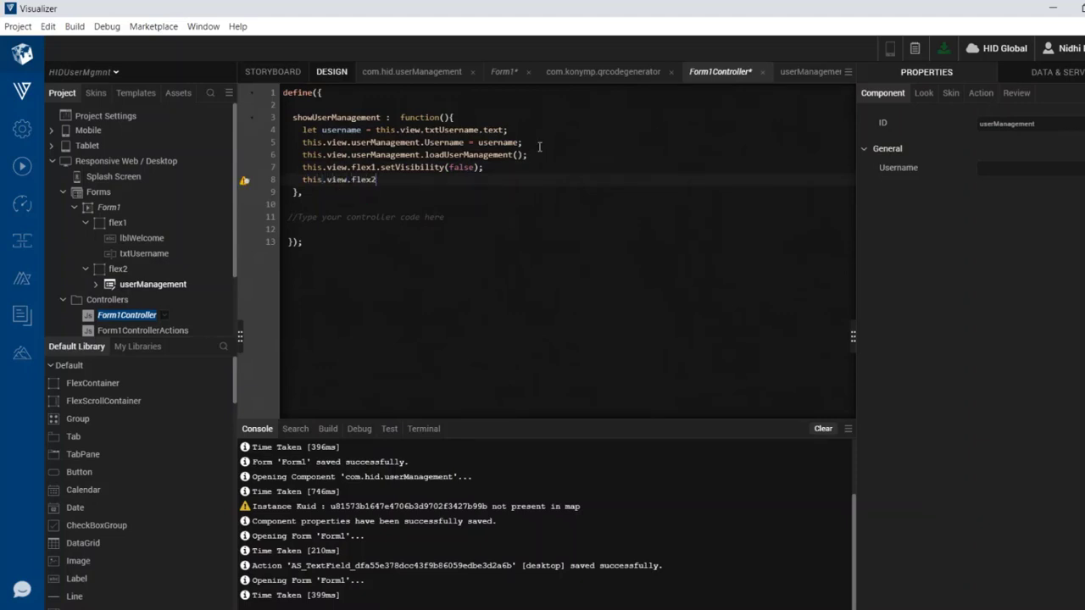
pyautogui.write('.set')
pyautogui.press('Down')
pyautogui.press('Down')
pyautogui.press('Down')
pyautogui.press('Down')
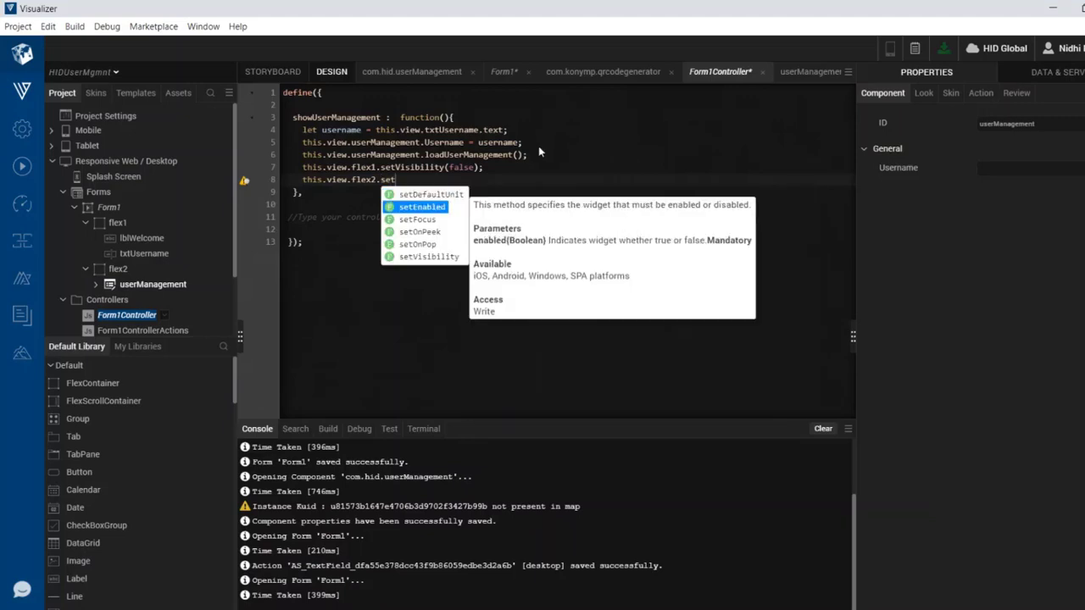
pyautogui.press('Down')
pyautogui.press('Return')
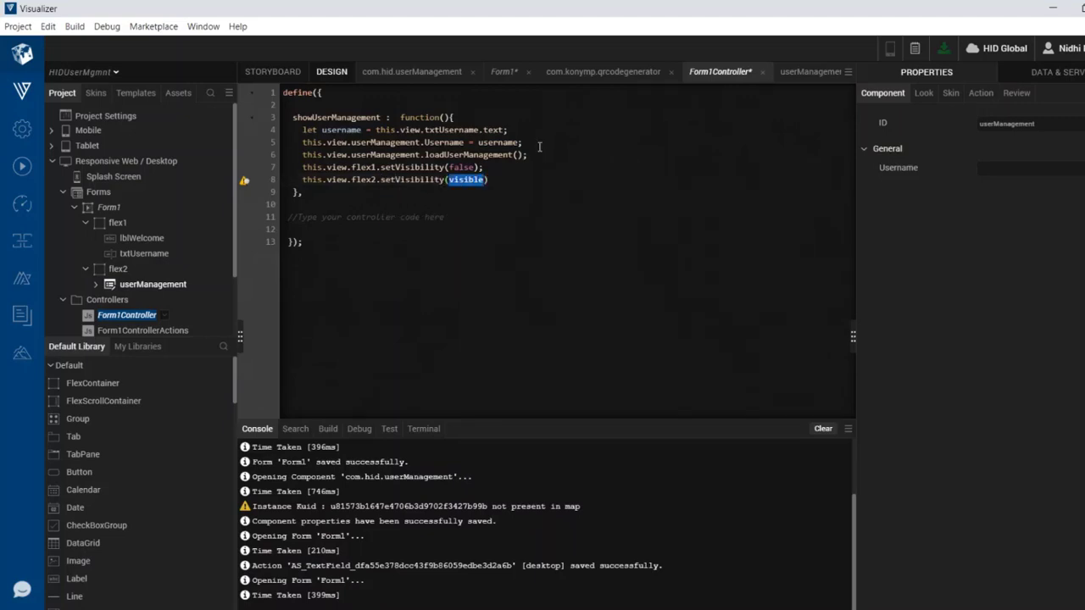
pyautogui.write('true')
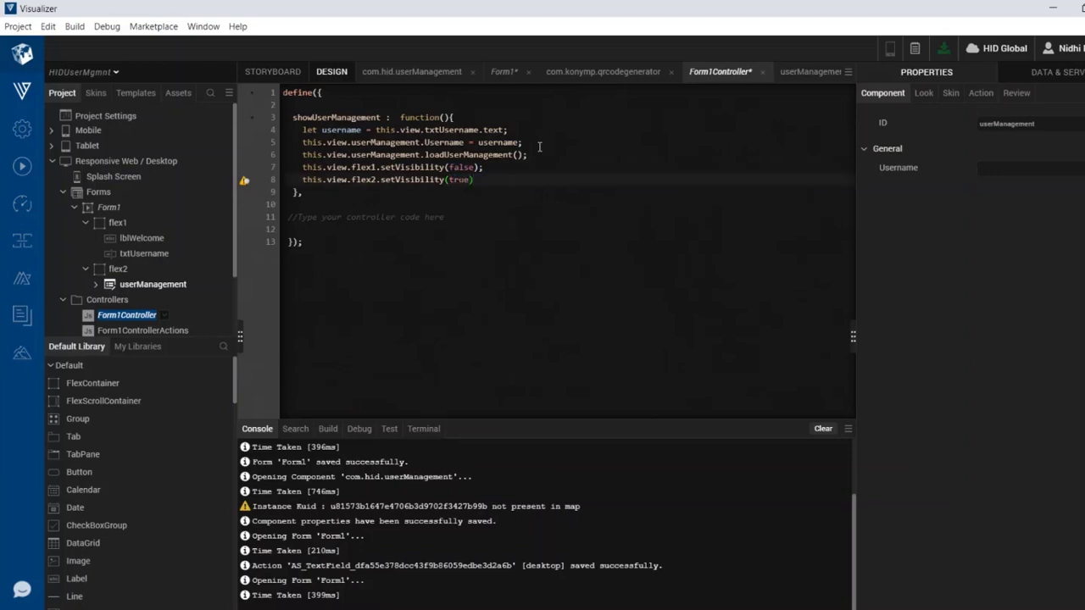
pyautogui.hotkey('ctrl', 's')
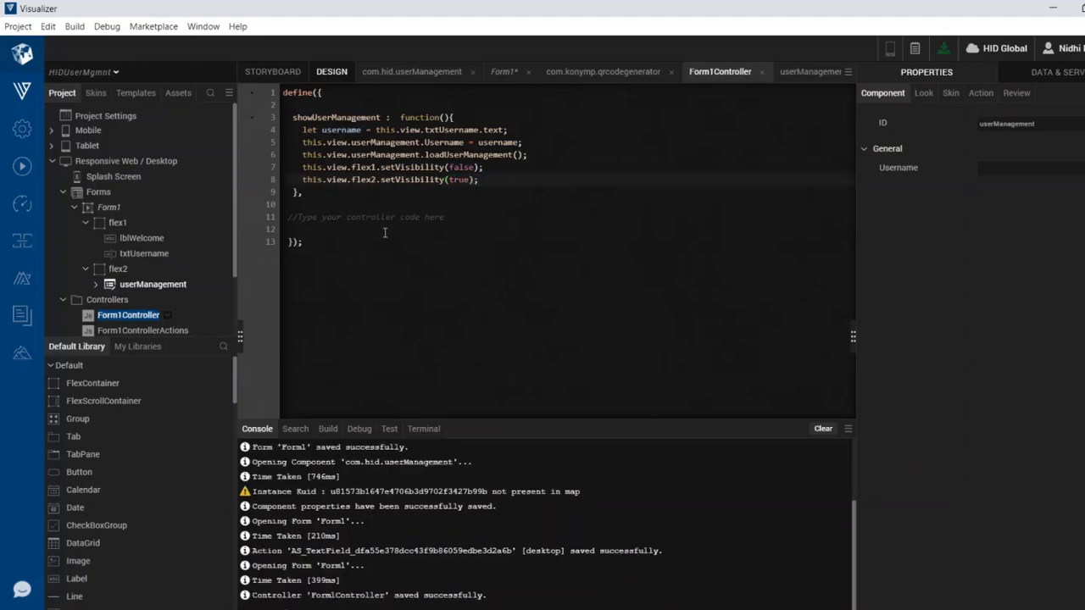
# Step: Save and run a Live Preview for Responsive Web in Debug mode with Clean Preview enabled
pyautogui.click(93, 68)
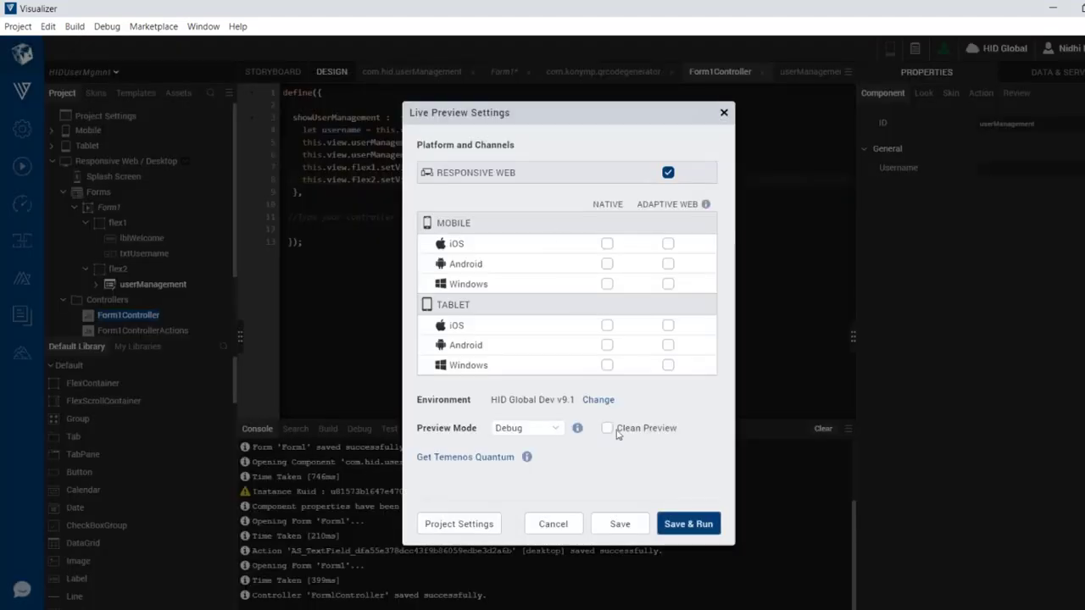
pyautogui.click(606, 427)
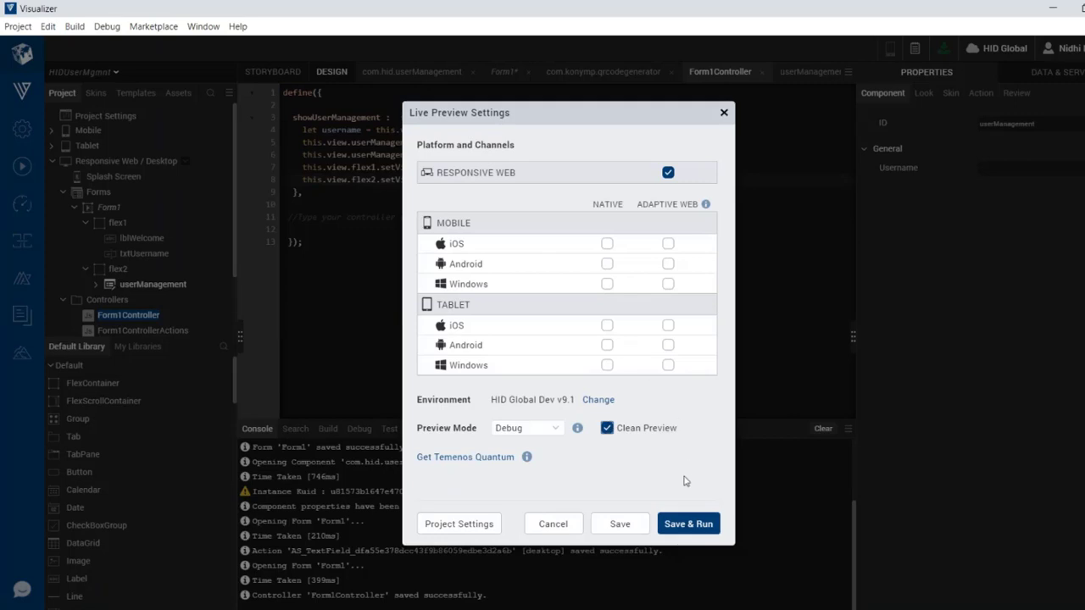
pyautogui.click(685, 522)
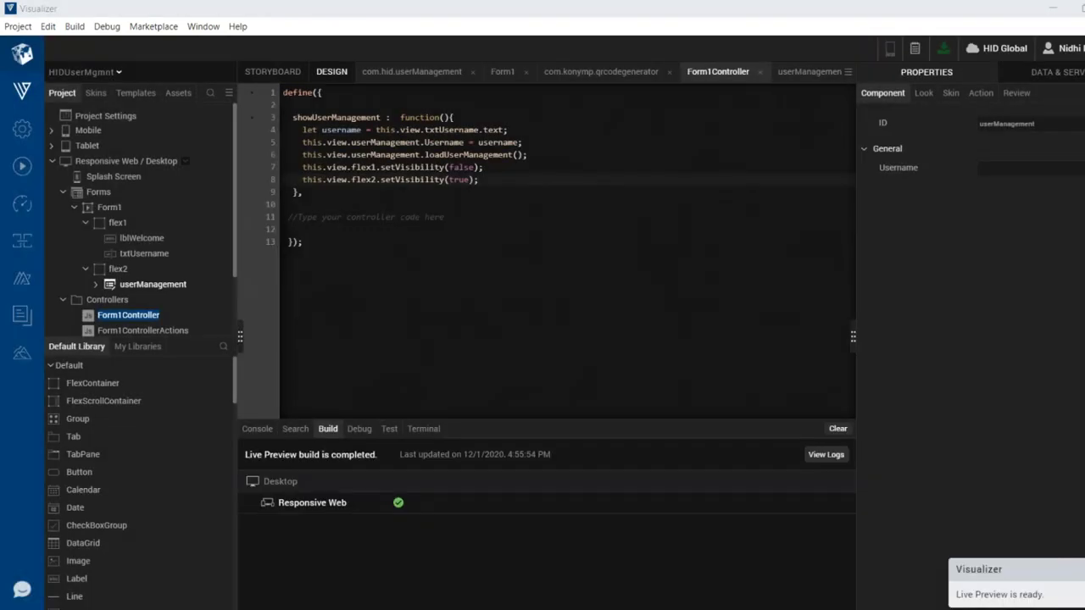
pyautogui.click(257, 429)
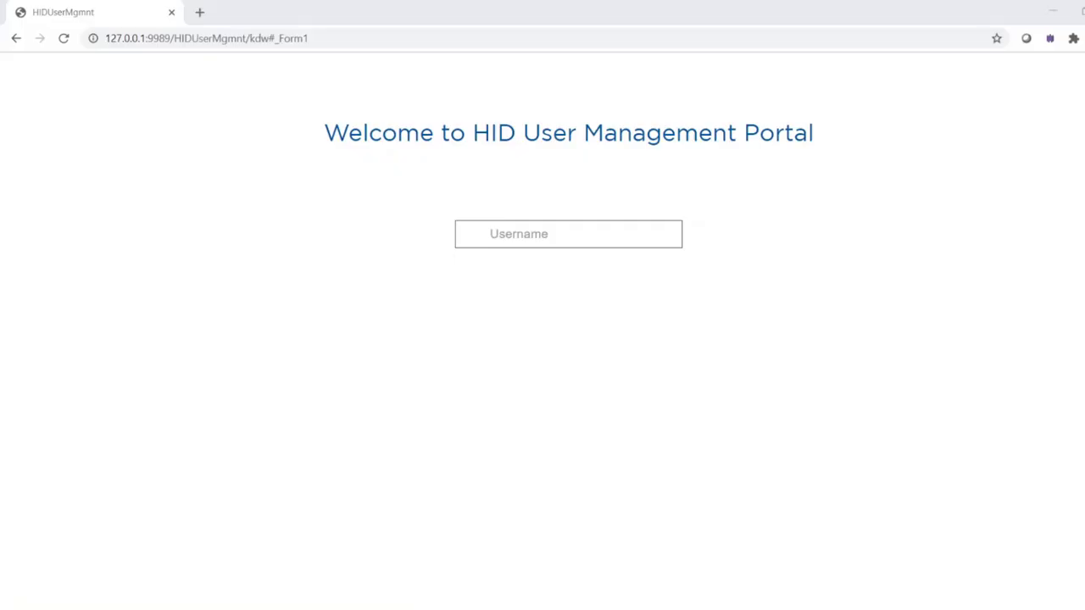
# Step: In the browser preview of HIDUserMgmnt, submit the username DemoUser on the welcome page
pyautogui.click(531, 232)
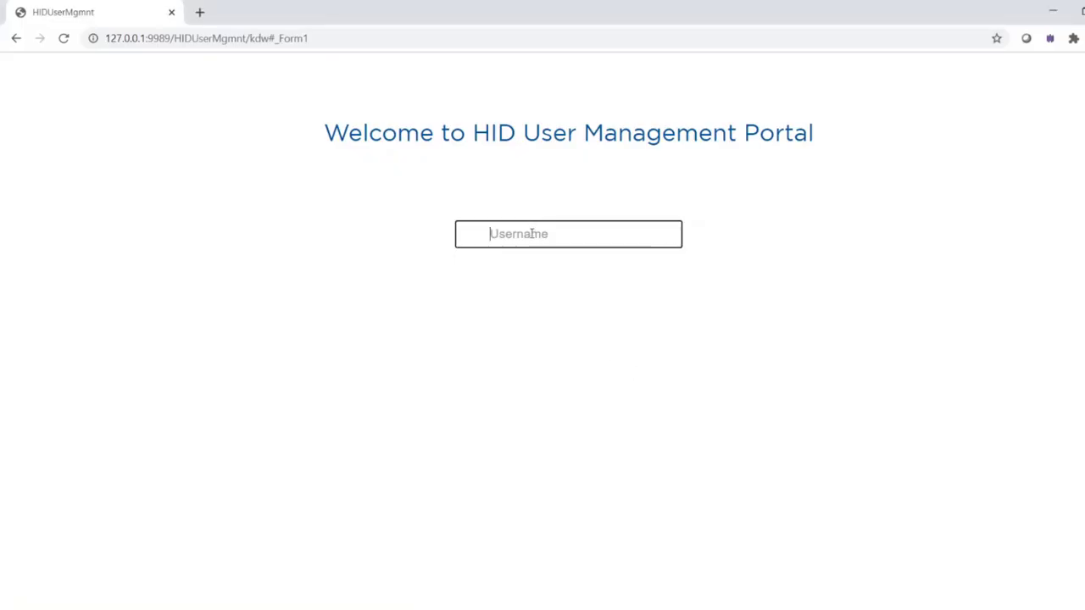
pyautogui.write('DemoUser')
pyautogui.press('Return')
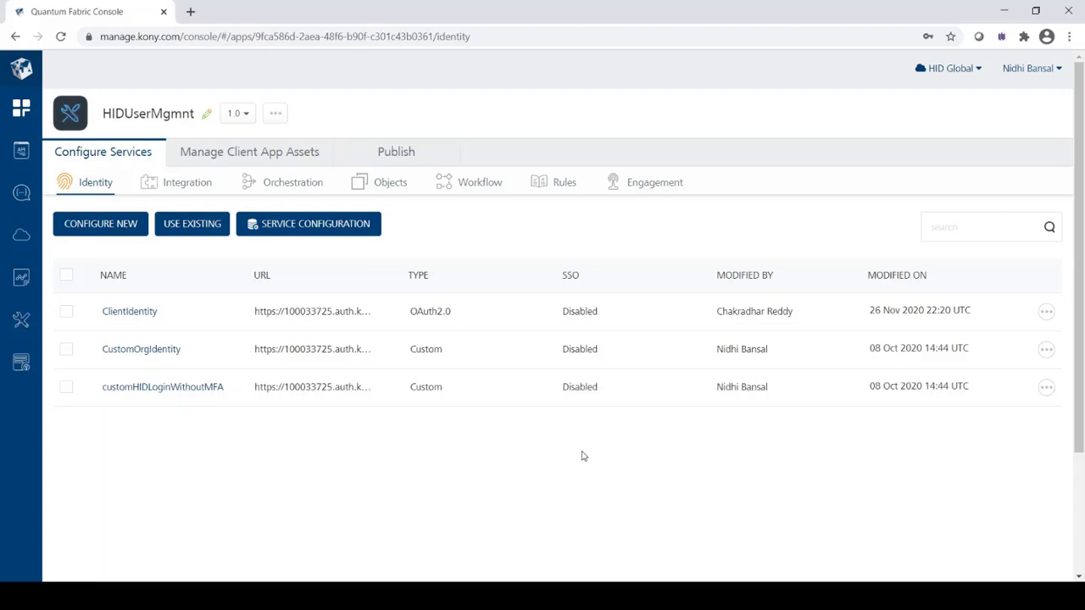
# Step: In the Quantum Fabric Console, examine the SearchDevices fields in the data model of the HIDUserManagement object service
pyautogui.click(388, 188)
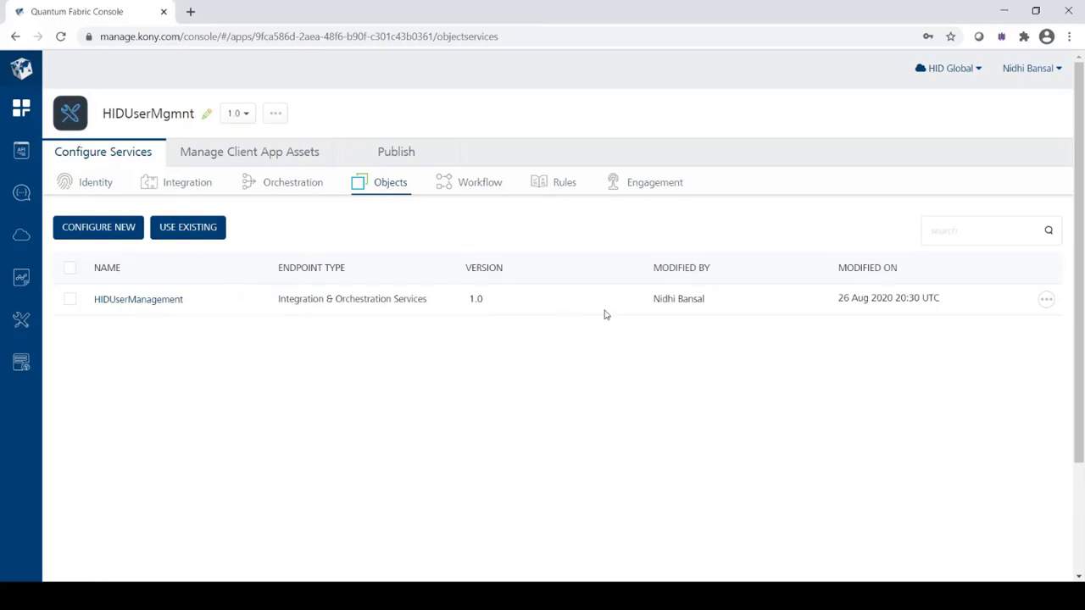
pyautogui.click(146, 301)
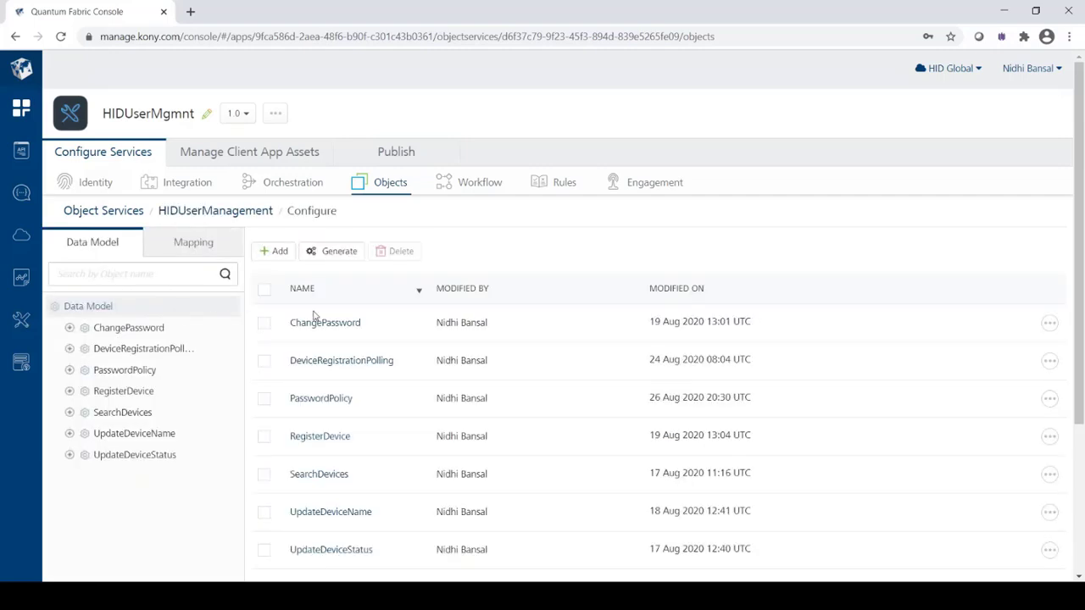
pyautogui.scroll(-1, 326, 324)
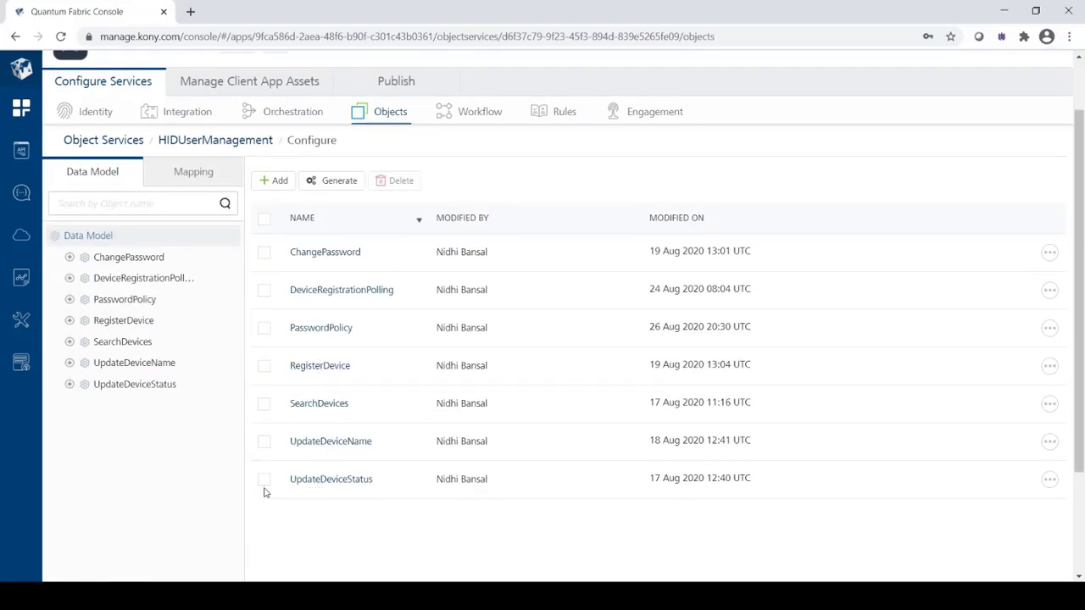
pyautogui.click(69, 342)
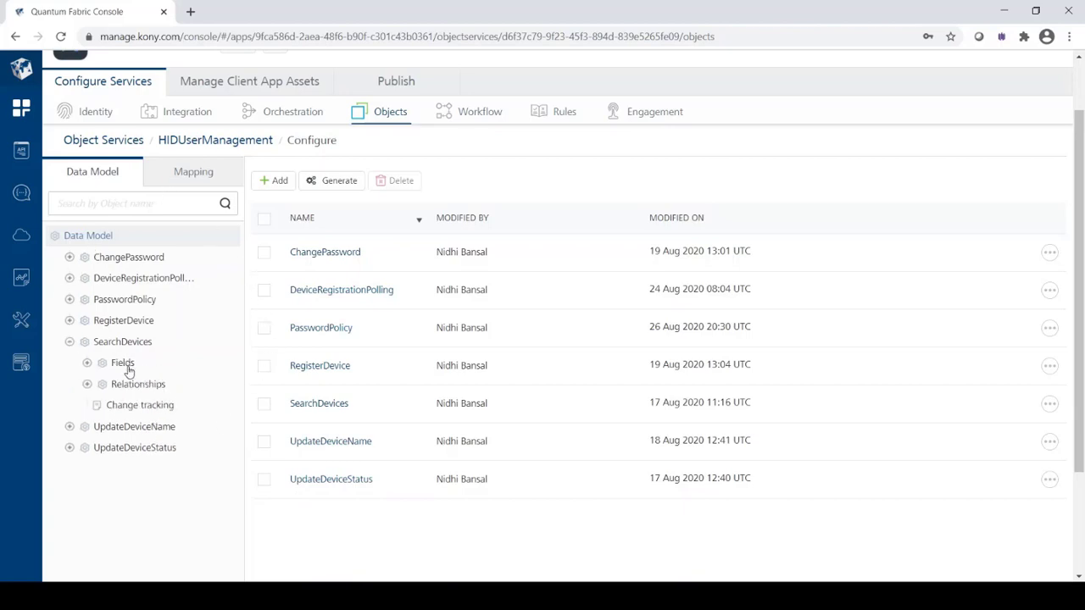
pyautogui.click(126, 367)
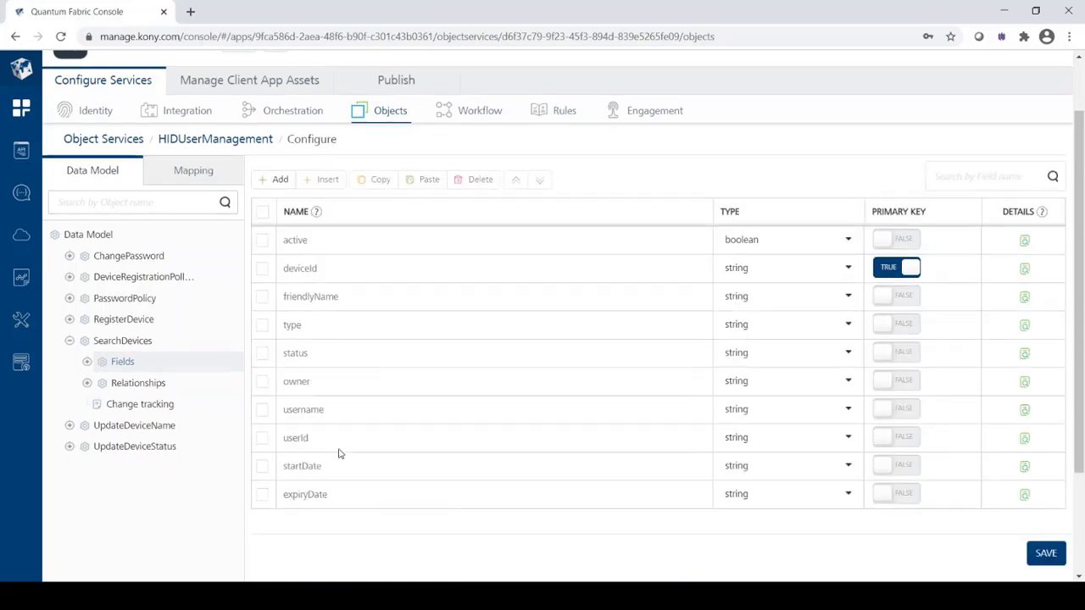
pyautogui.scroll(-2, 338, 453)
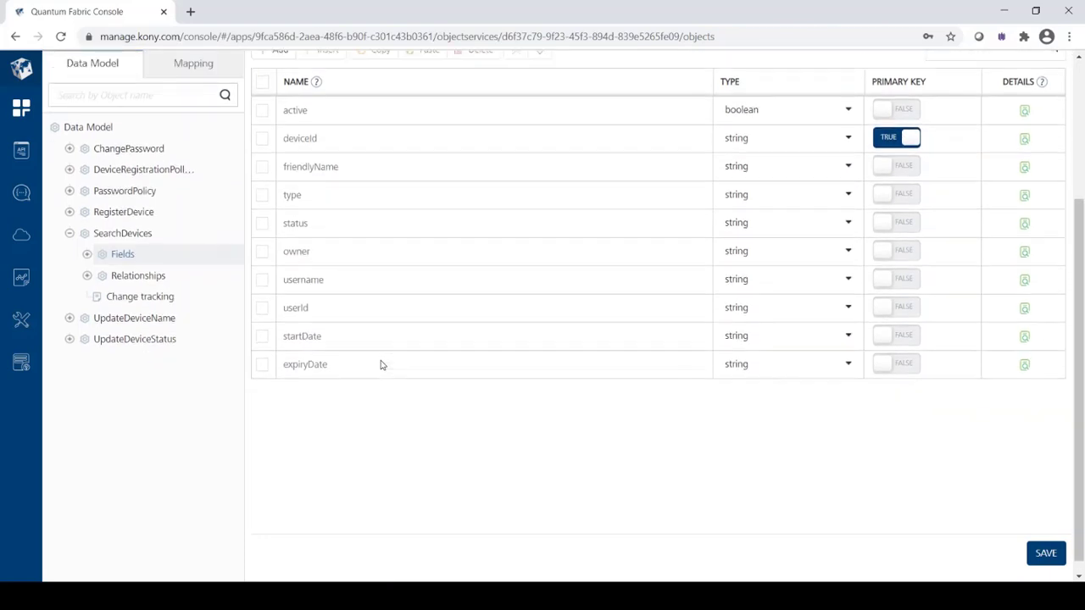
pyautogui.scroll(1, 380, 364)
pyautogui.scroll(1, 381, 365)
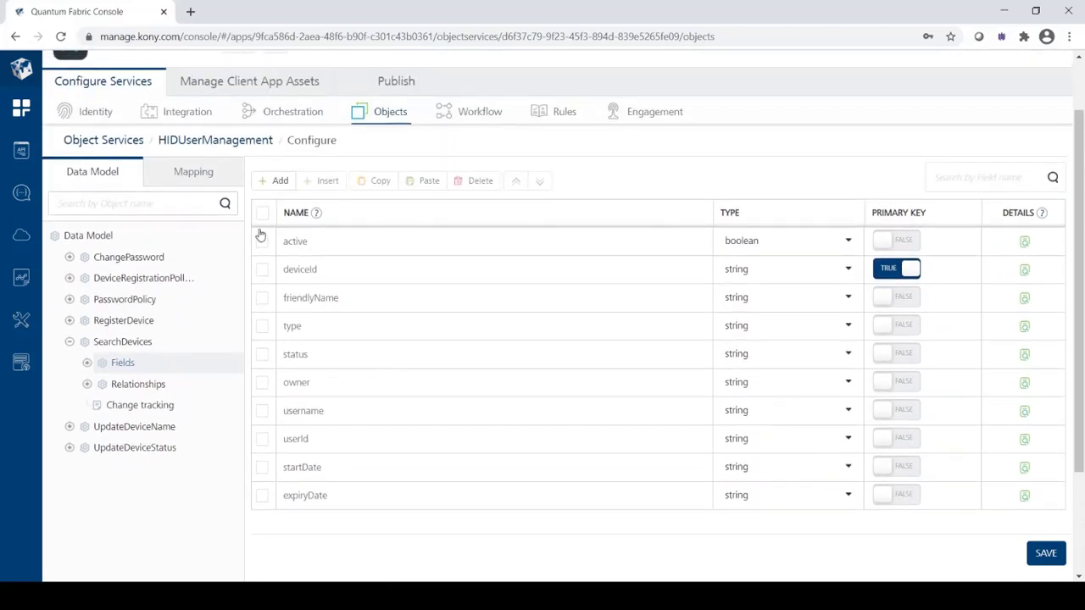
# Step: Examine the request mapping of the SearchDevices verb in the HIDUserManagement object service
pyautogui.click(193, 172)
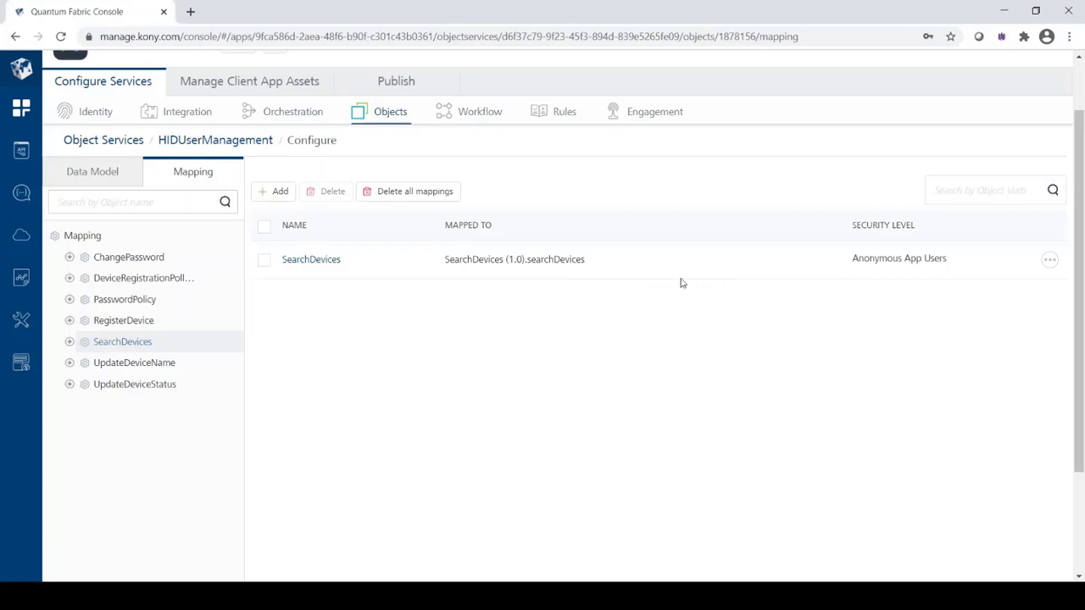
pyautogui.click(70, 341)
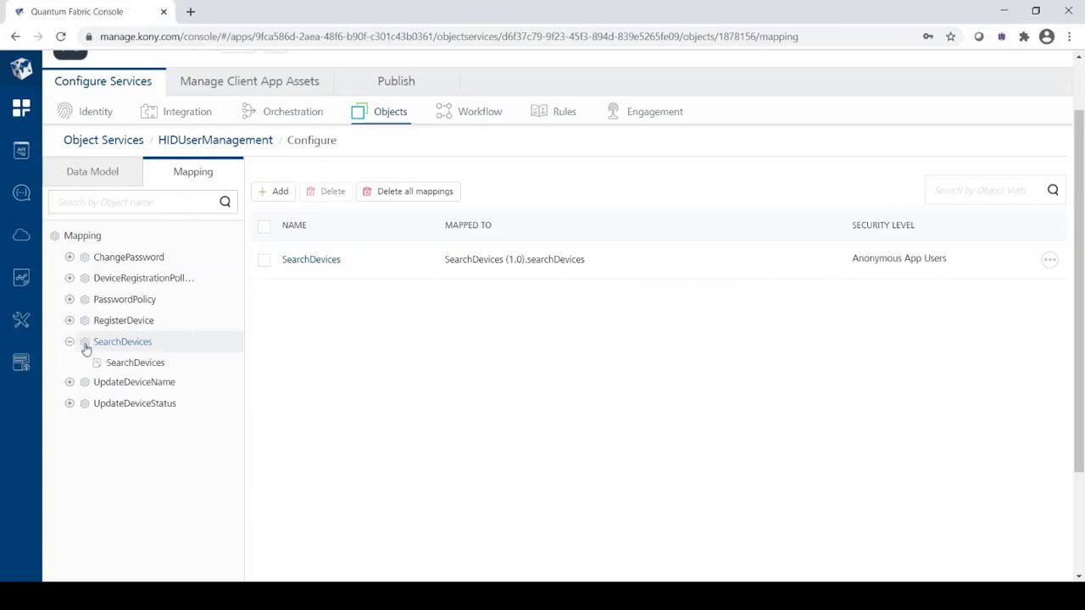
pyautogui.click(135, 363)
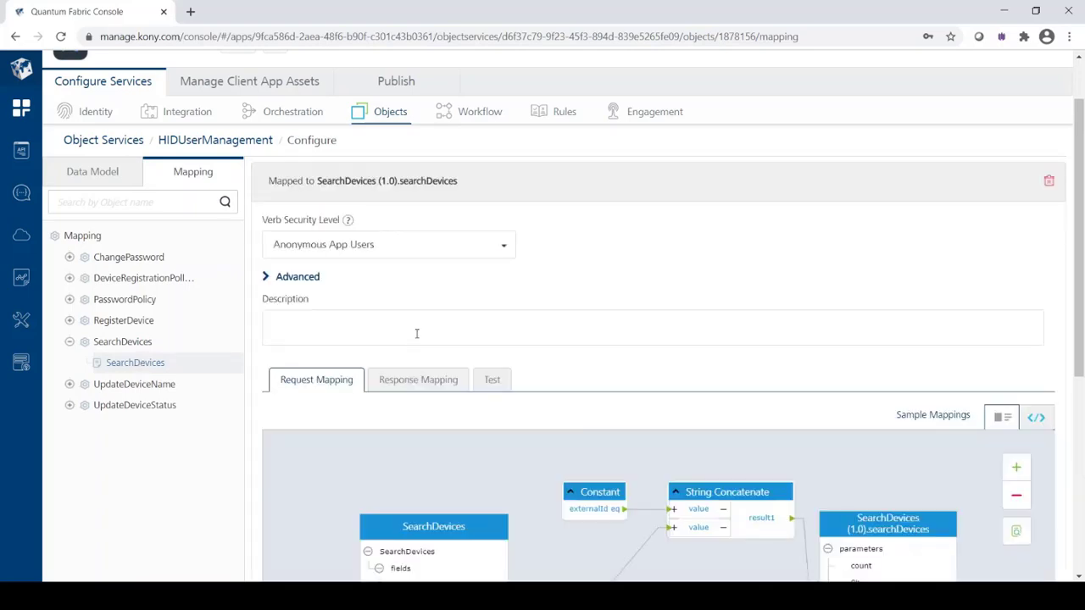
pyautogui.scroll(-2, 419, 283)
pyautogui.scroll(-1, 418, 286)
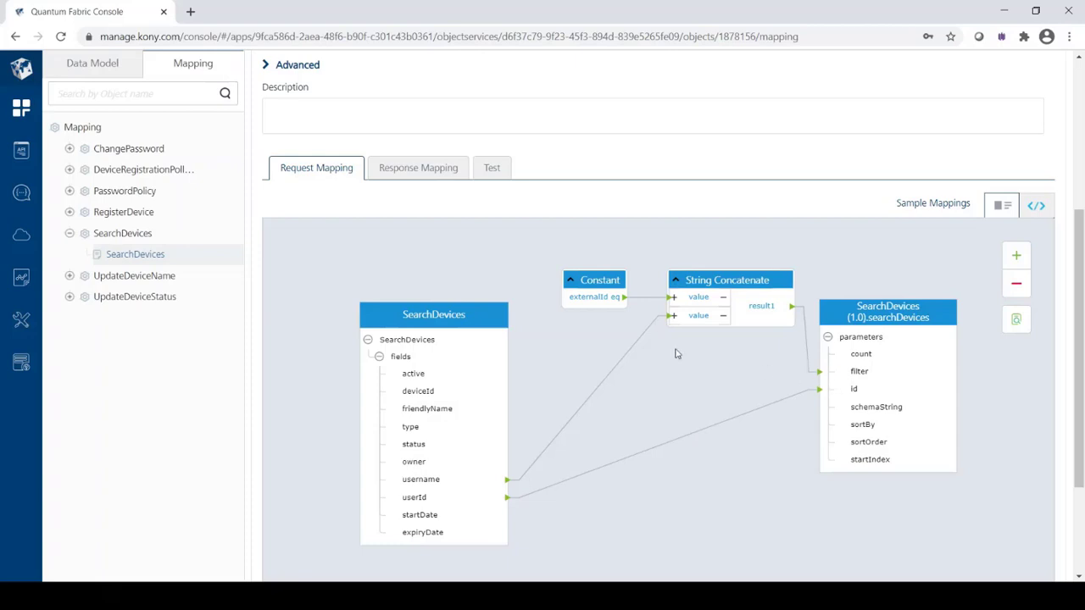
# Step: Examine the response mapping of the SearchDevices verb and the service operation it is mapped to
pyautogui.click(422, 176)
pyautogui.click(419, 172)
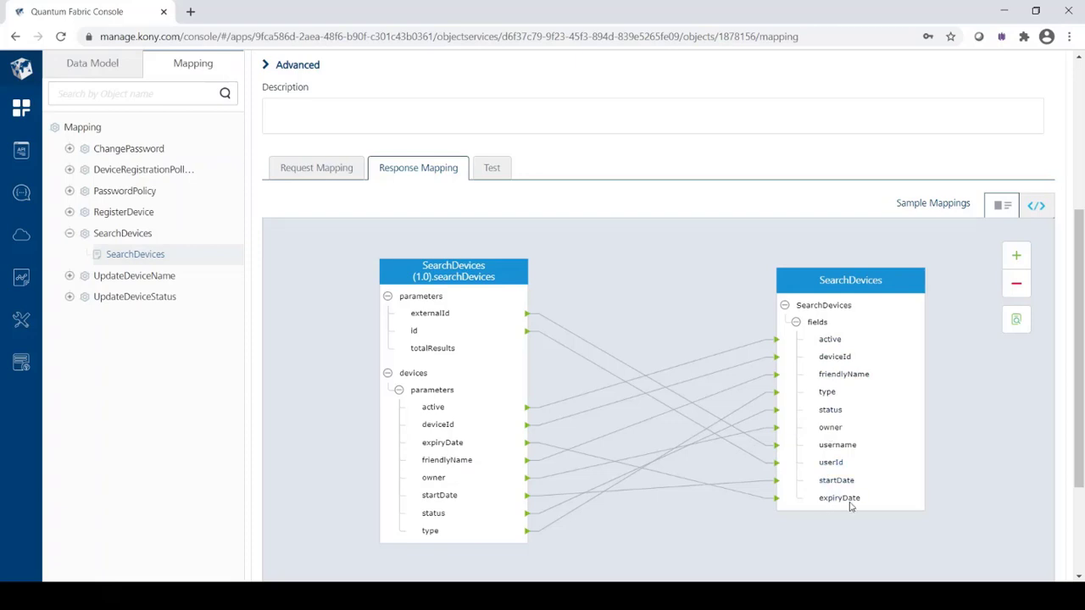
pyautogui.scroll(-1, 820, 470)
pyautogui.scroll(2, 819, 471)
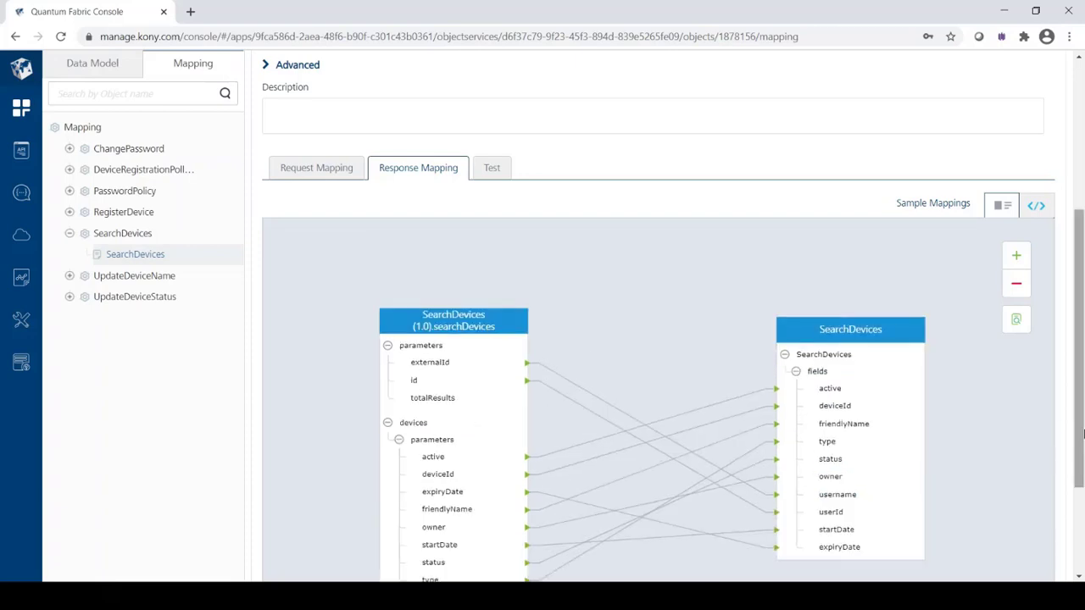
pyautogui.scroll(3, 960, 390)
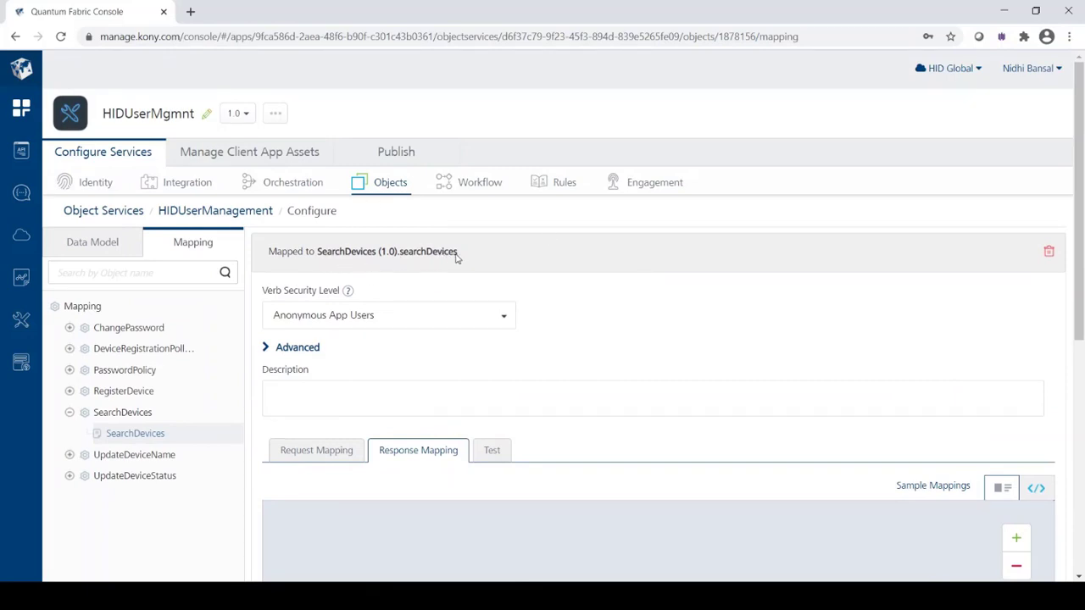
# Step: Examine the operation mapping of searchDevices in the SearchDevices (1.0) orchestration service
pyautogui.click(306, 191)
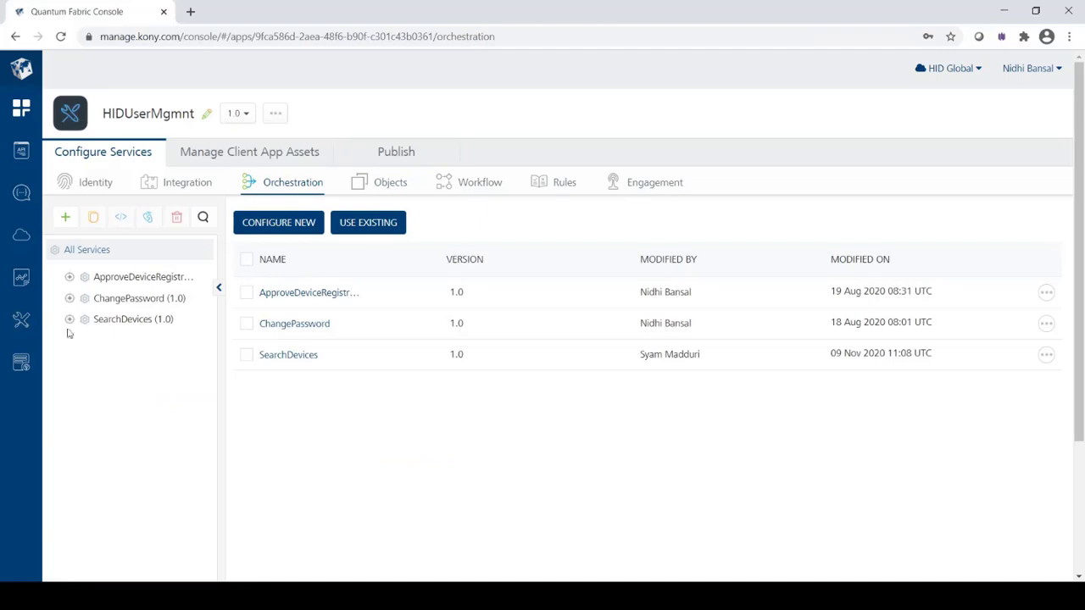
pyautogui.click(70, 319)
pyautogui.click(116, 347)
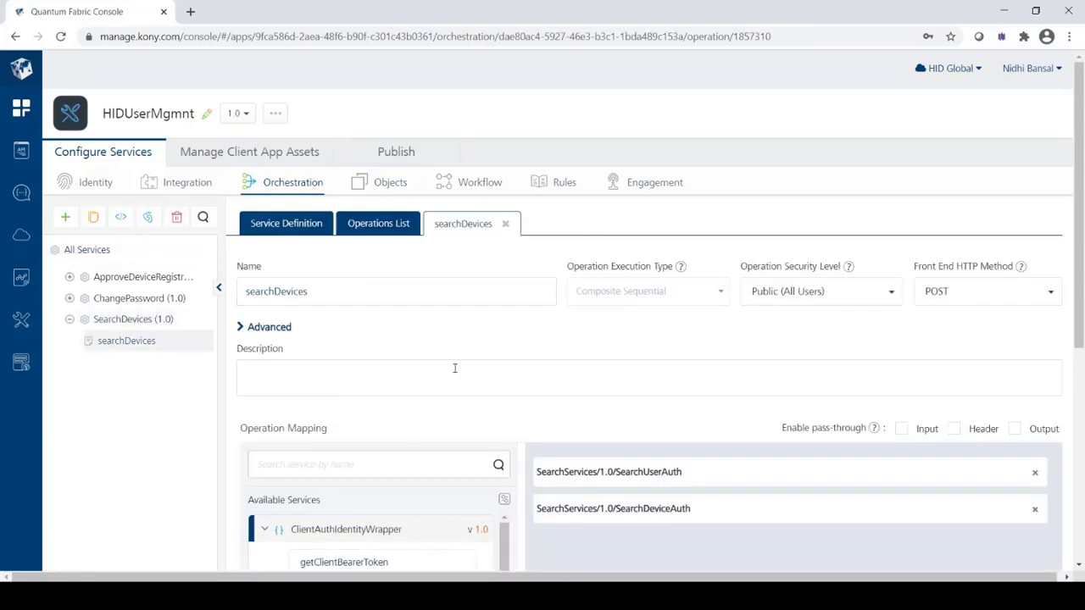
pyautogui.scroll(-1, 610, 354)
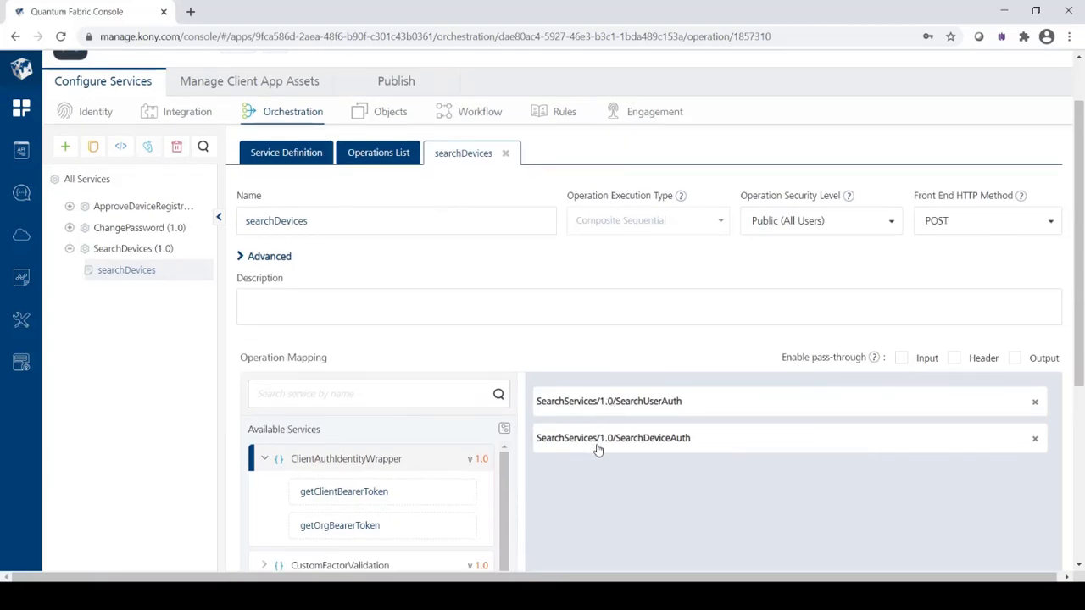
# Step: Examine the ChangePassword fields in the data model of the HIDUserManagement object service
pyautogui.click(394, 114)
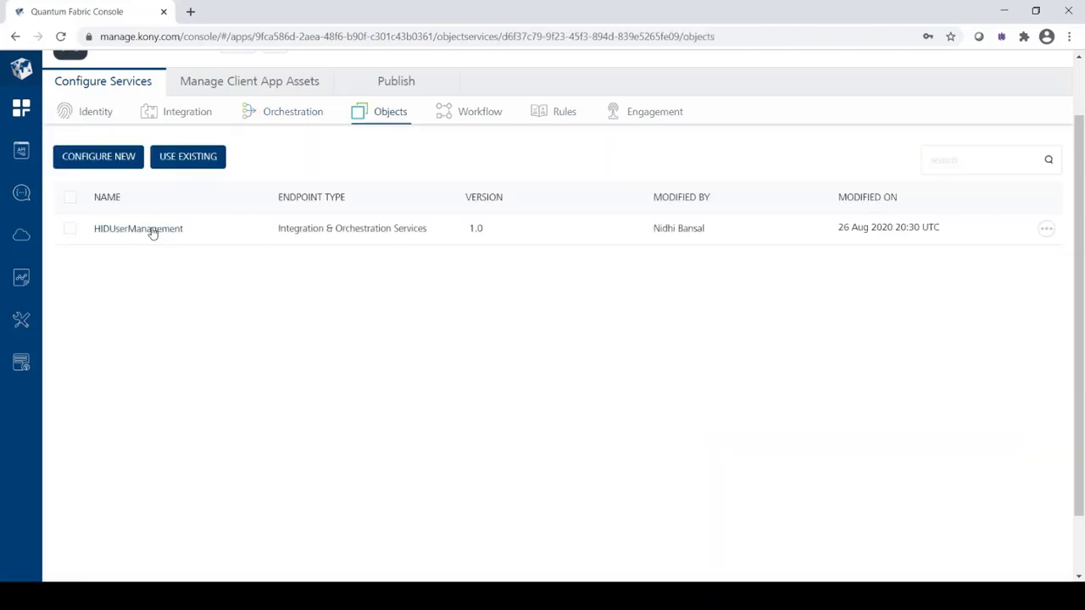
pyautogui.click(153, 230)
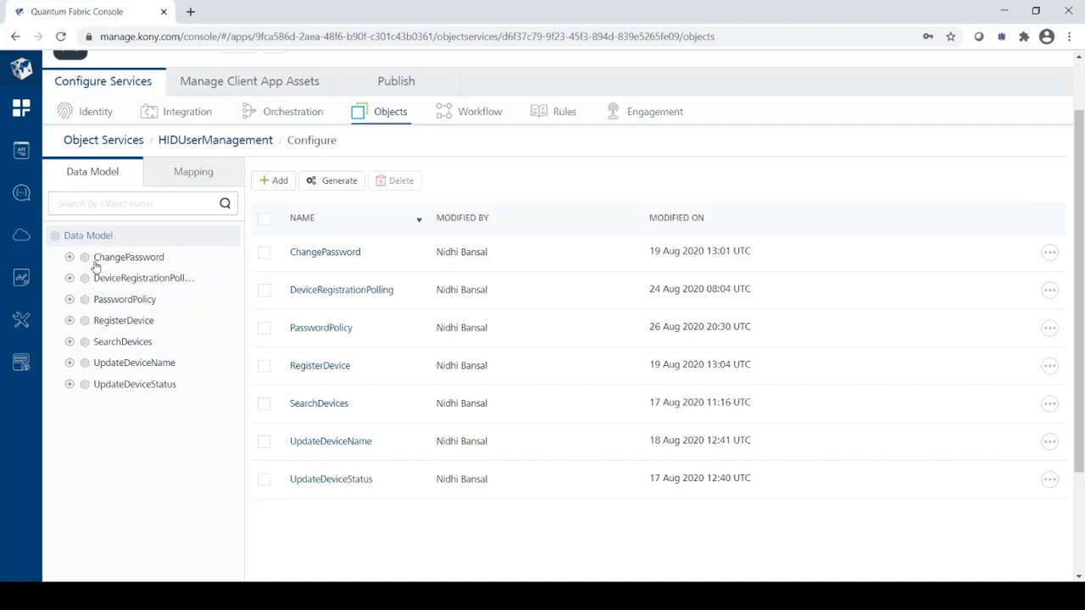
pyautogui.click(69, 257)
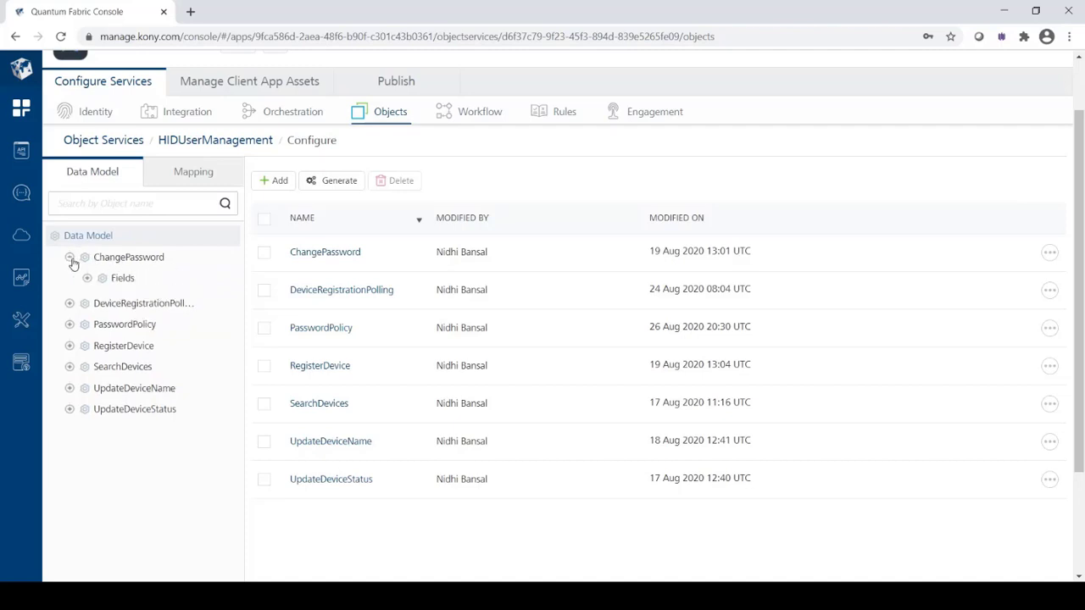
pyautogui.click(117, 284)
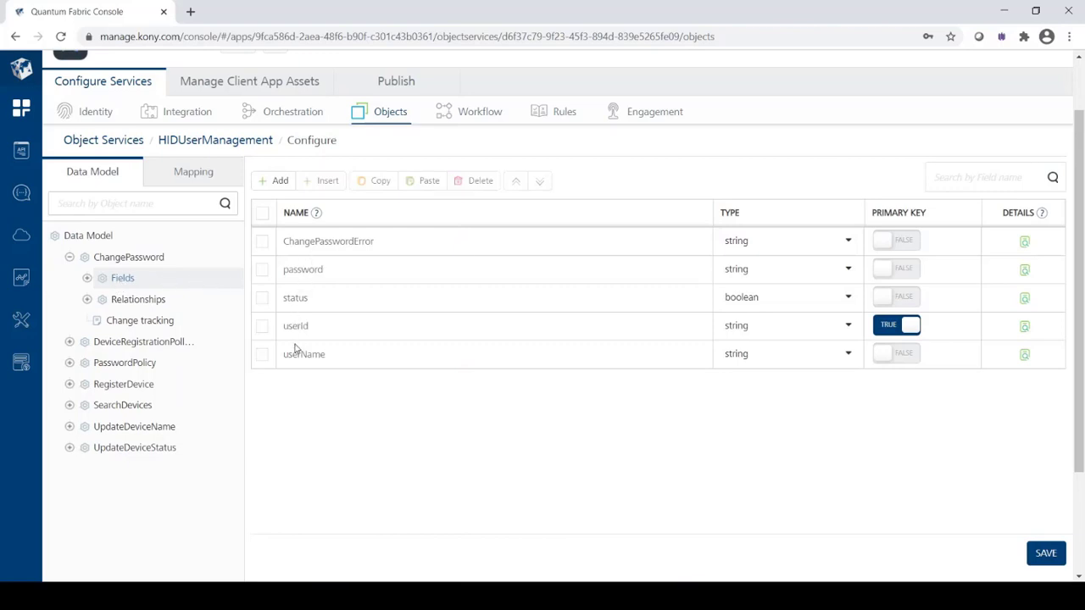
# Step: Examine the request mapping, response mapping and mapped operation of the ChangePwd verb in the HIDUserManagement object service
pyautogui.click(201, 173)
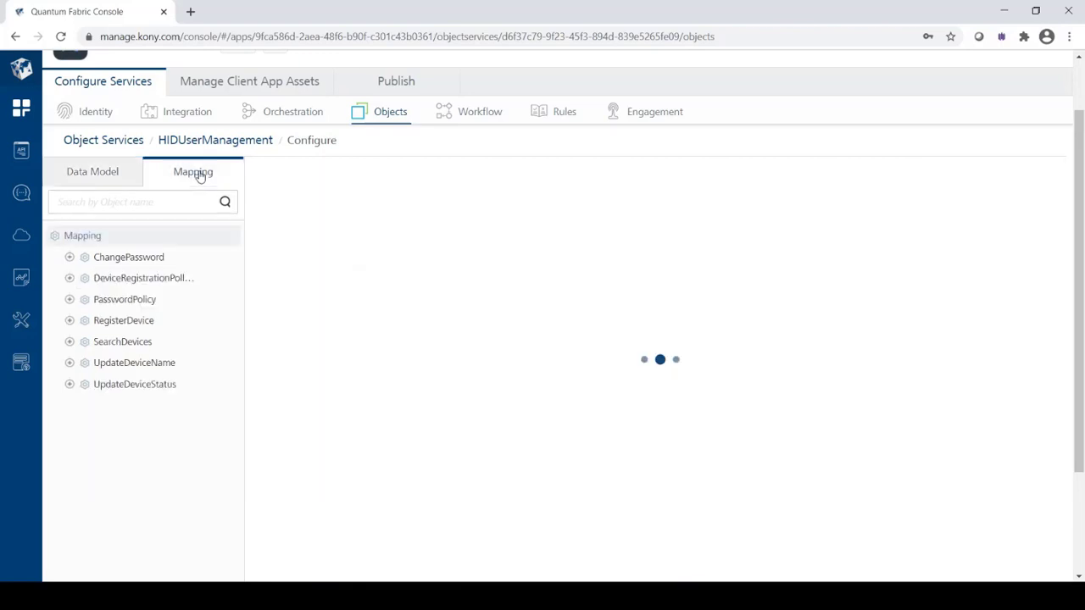
pyautogui.click(69, 256)
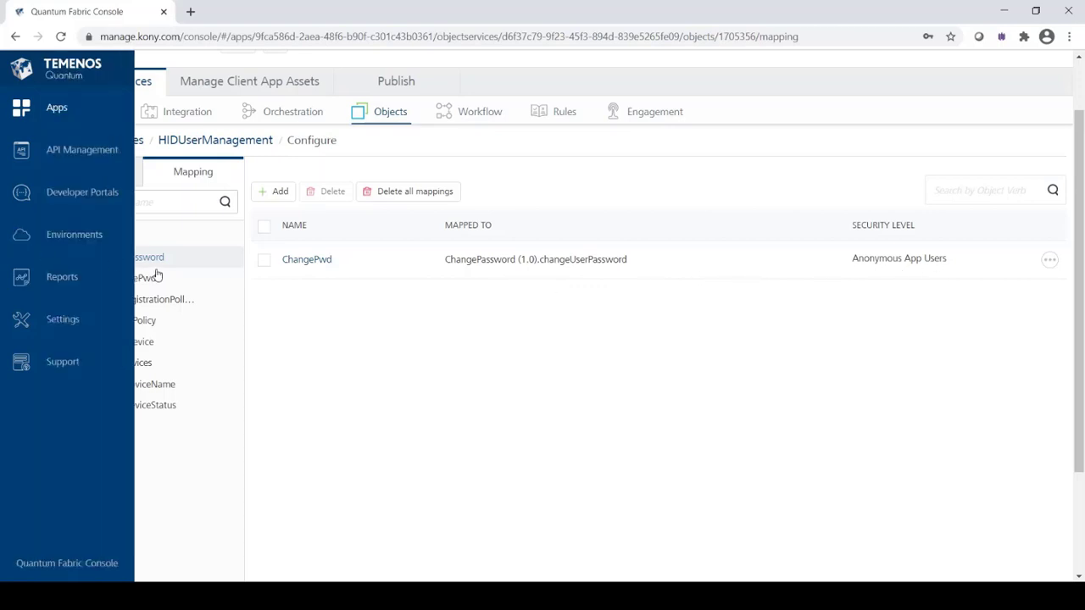
pyautogui.click(130, 280)
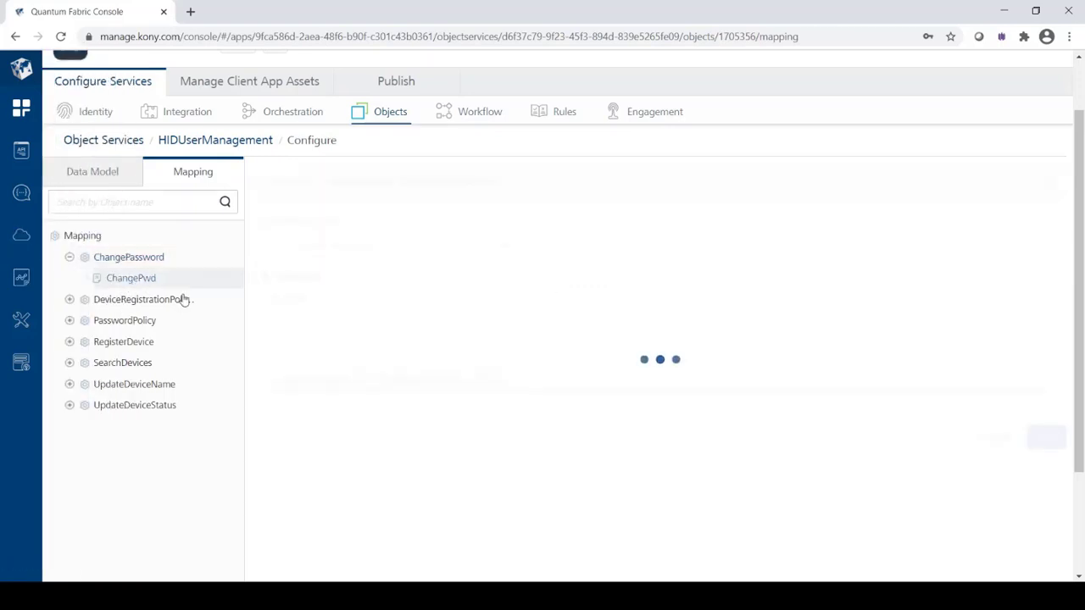
pyautogui.scroll(-2, 588, 322)
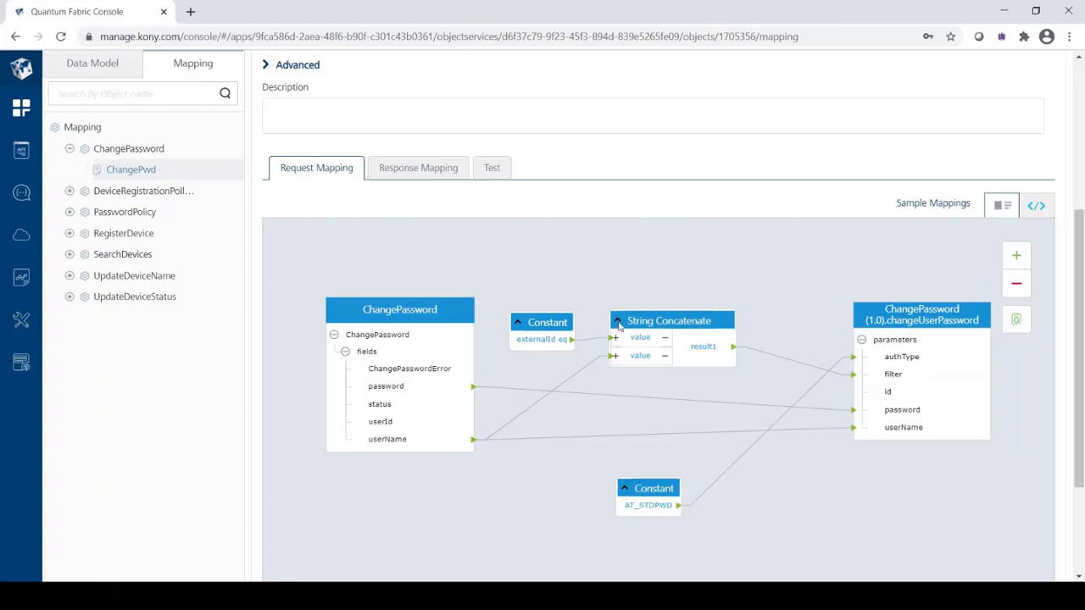
pyautogui.click(418, 179)
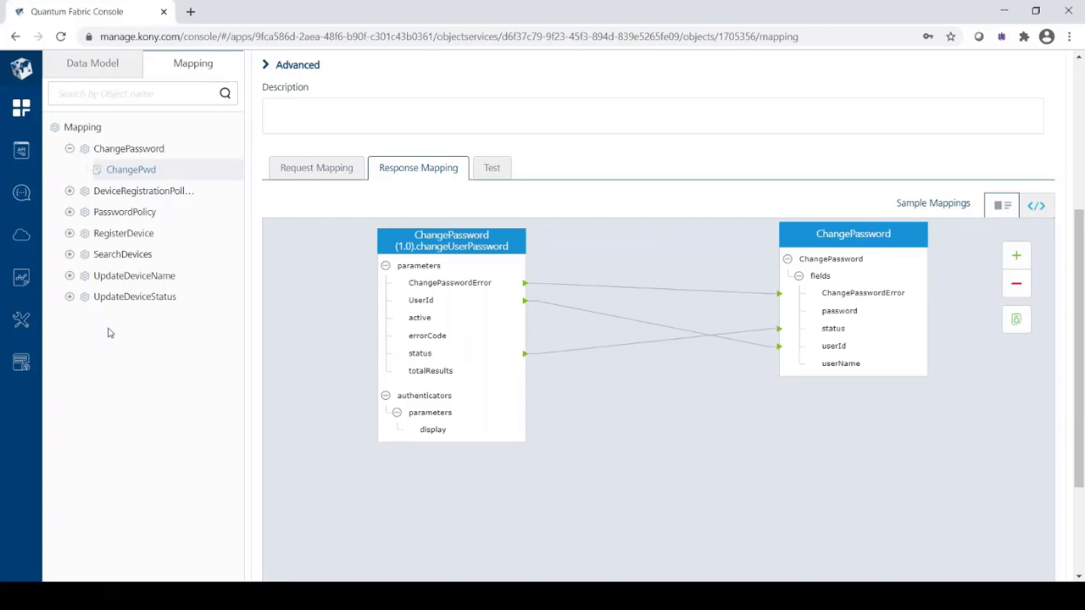
pyautogui.scroll(4, 540, 316)
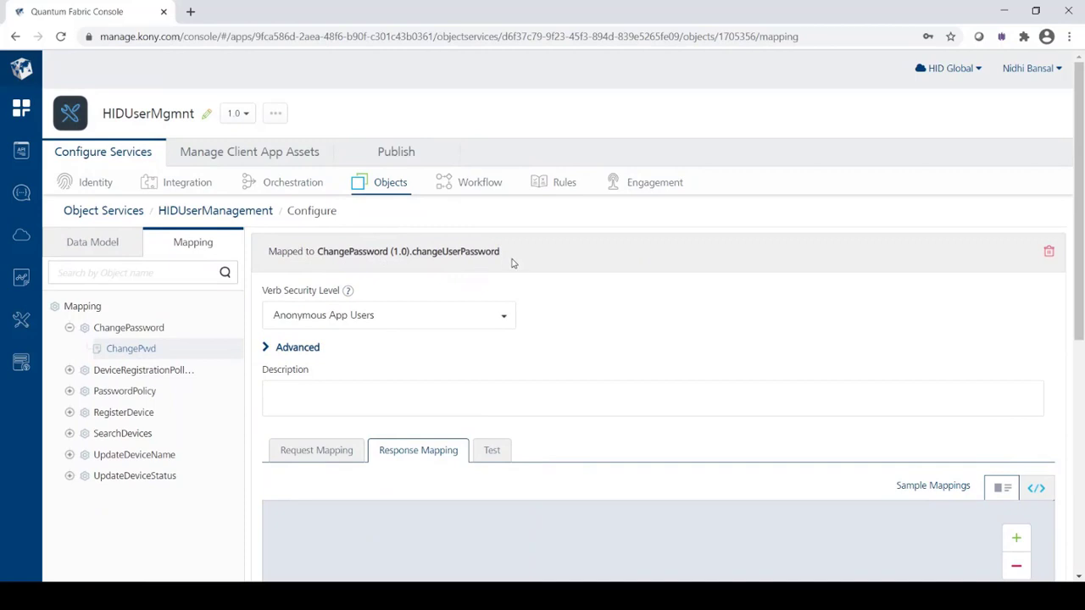
# Step: Open the changeUserPassword operation of the ChangePassword (1.0) orchestration service for review
pyautogui.click(286, 191)
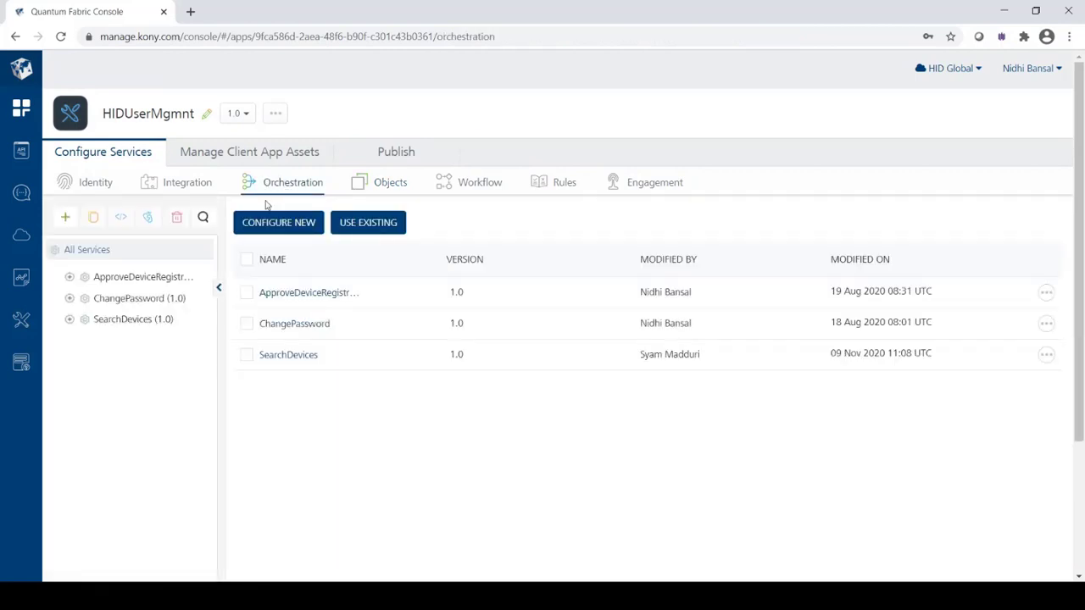
pyautogui.click(69, 299)
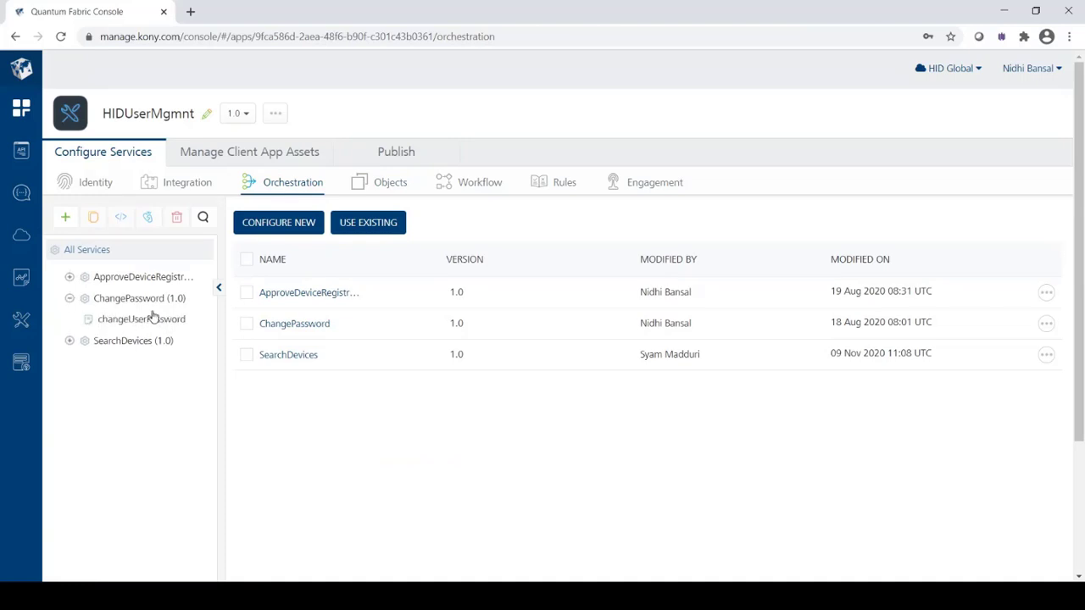
pyautogui.click(155, 319)
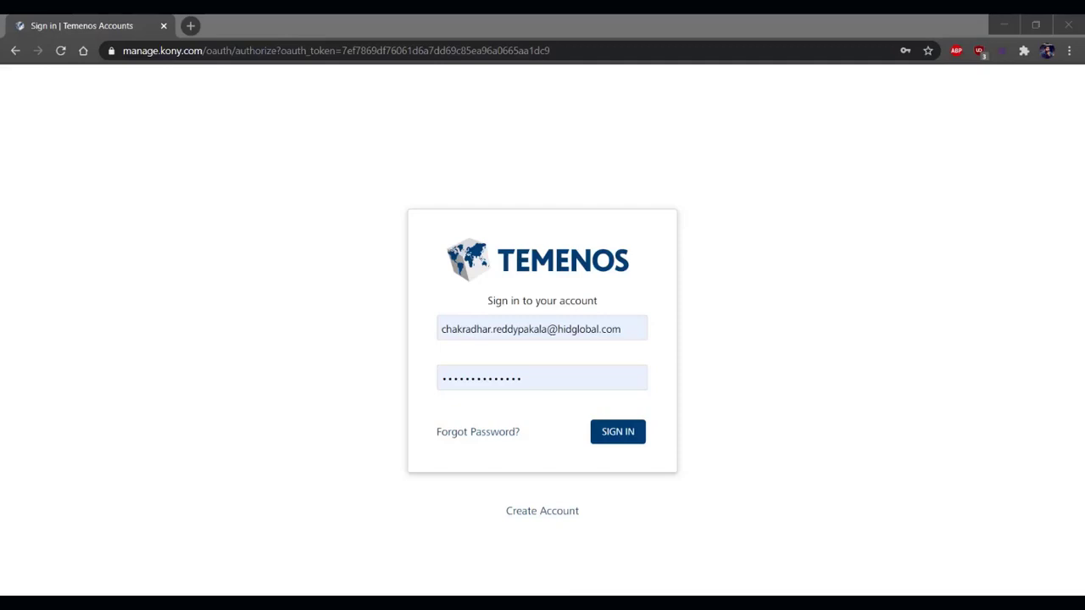
# Step: Sign in to the Temenos account with the prefilled credentials
pyautogui.click(633, 443)
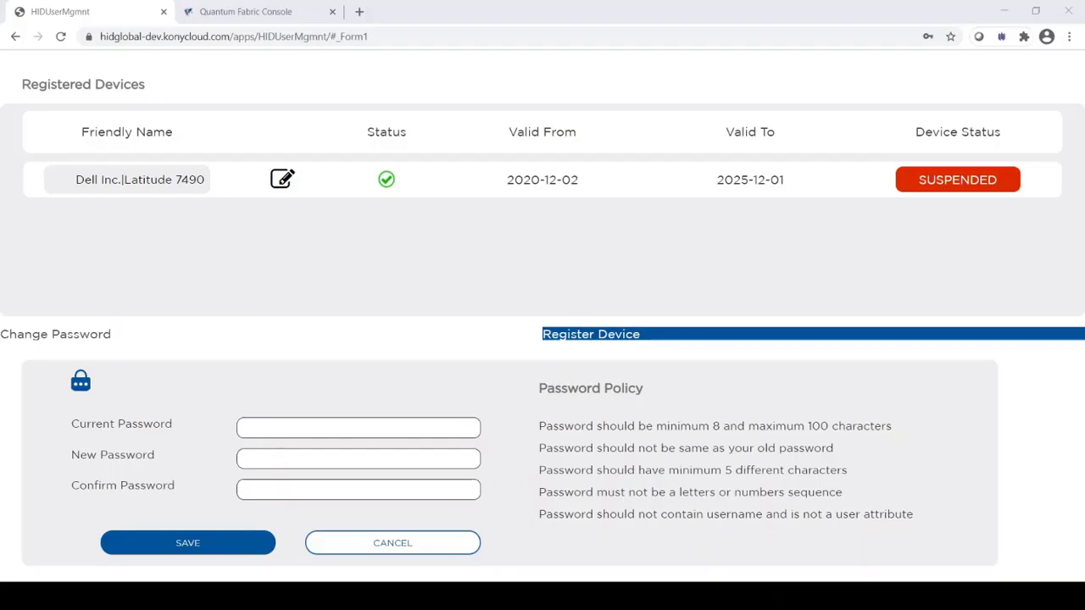
# Step: Change the user's password in the HIDUserMgmnt web app by entering the current, new and confirmation passwords, and save it
pyautogui.click(790, 254)
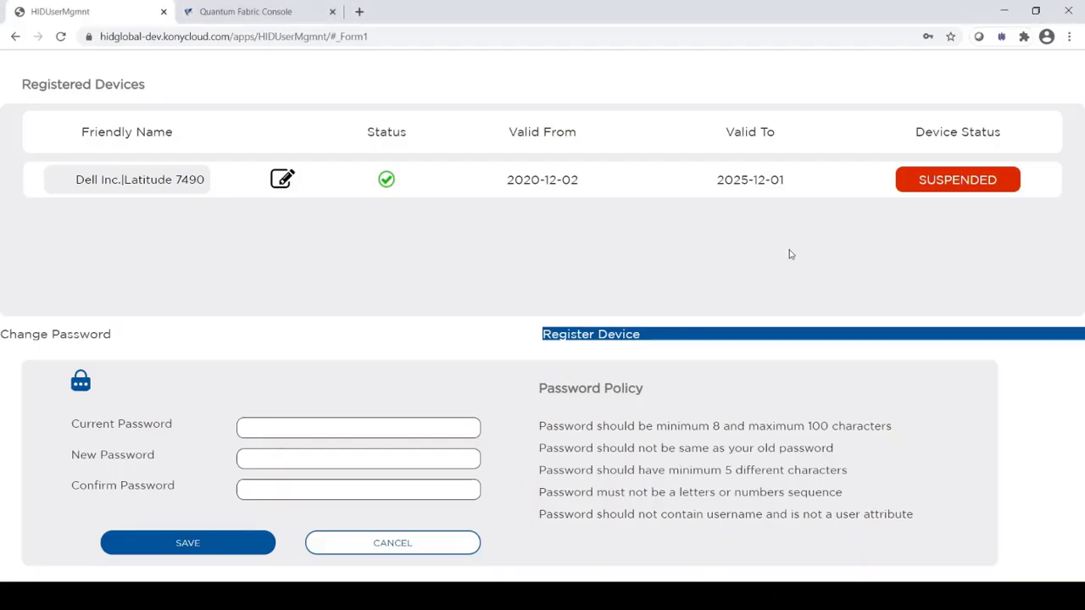
pyautogui.click(278, 432)
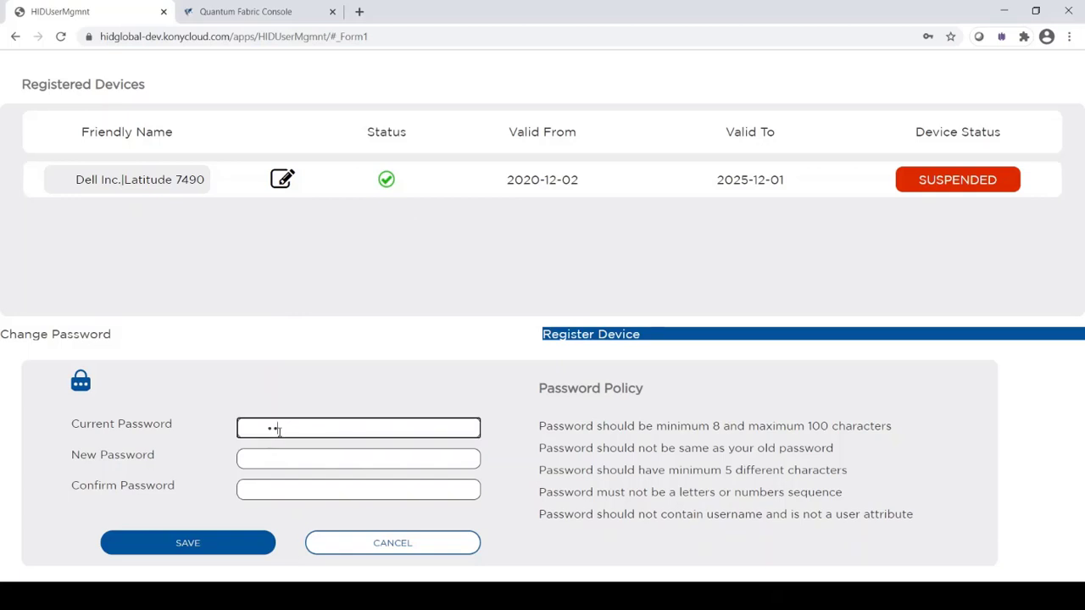
pyautogui.write('••')
pyautogui.click(280, 459)
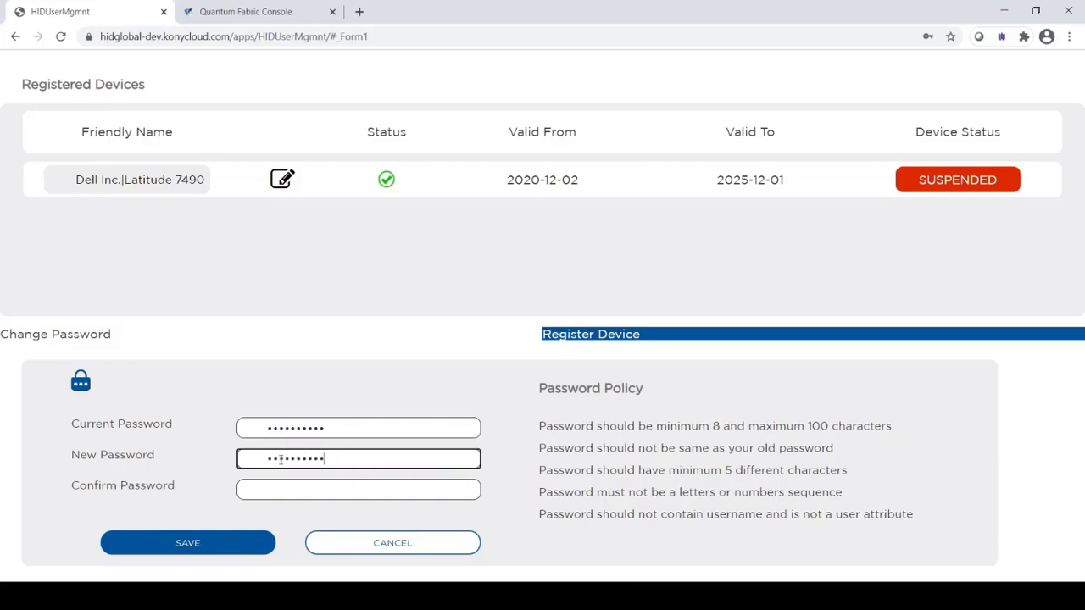
pyautogui.click(291, 490)
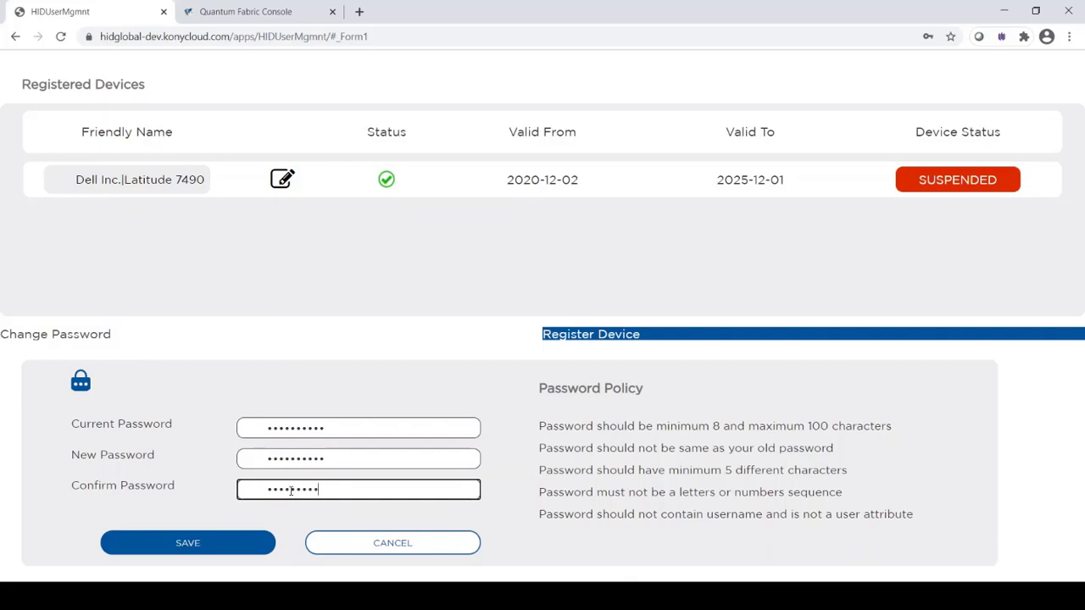
pyautogui.click(219, 553)
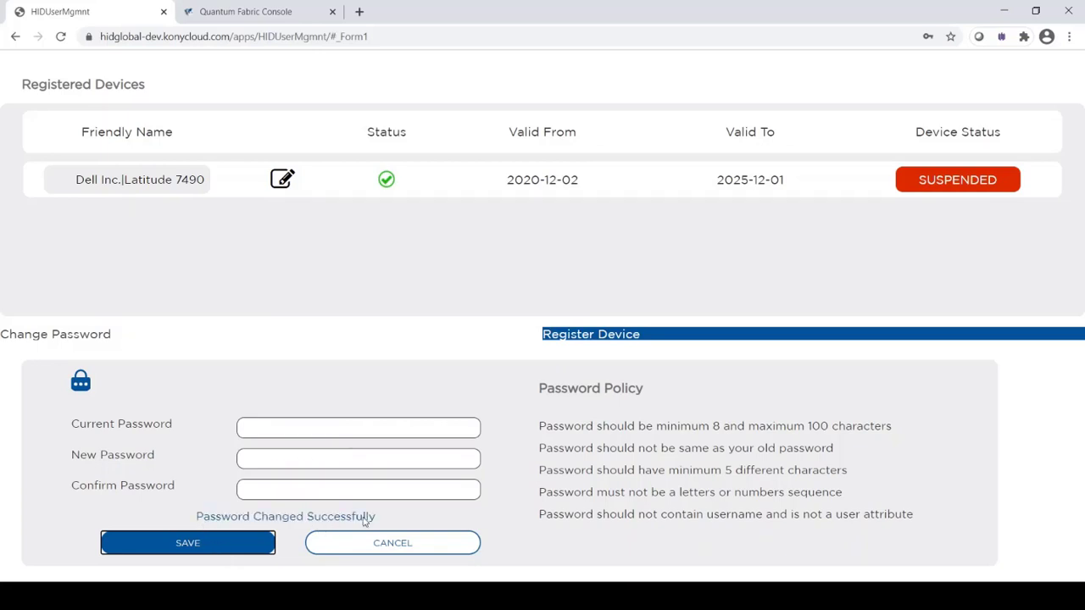
# Step: Switch to the Quantum Fabric Console and open the App Services logs of the HID Global Dev environment
pyautogui.click(245, 11)
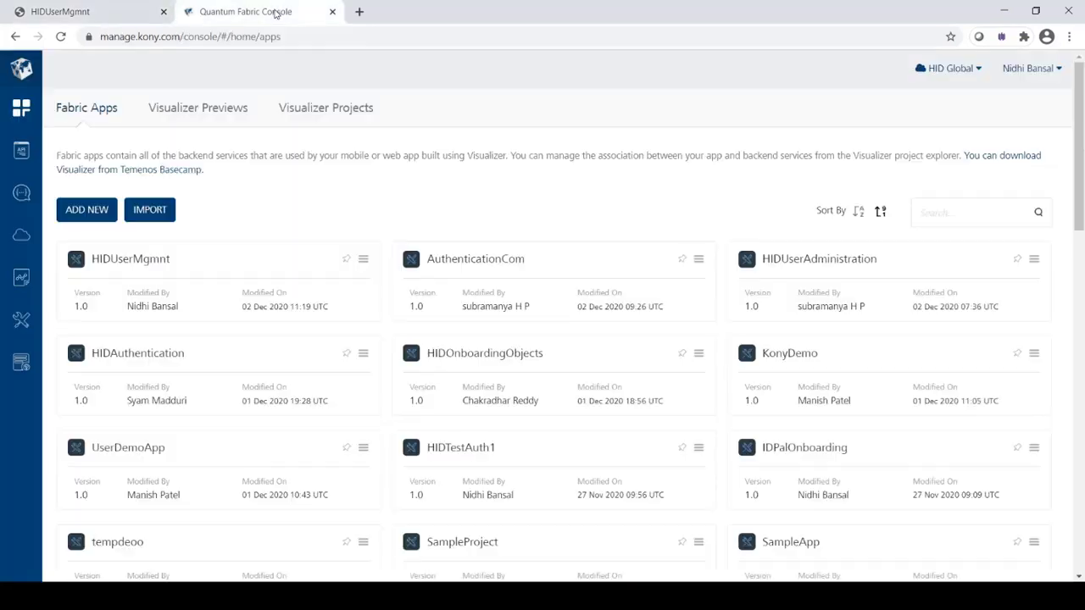
pyautogui.click(26, 242)
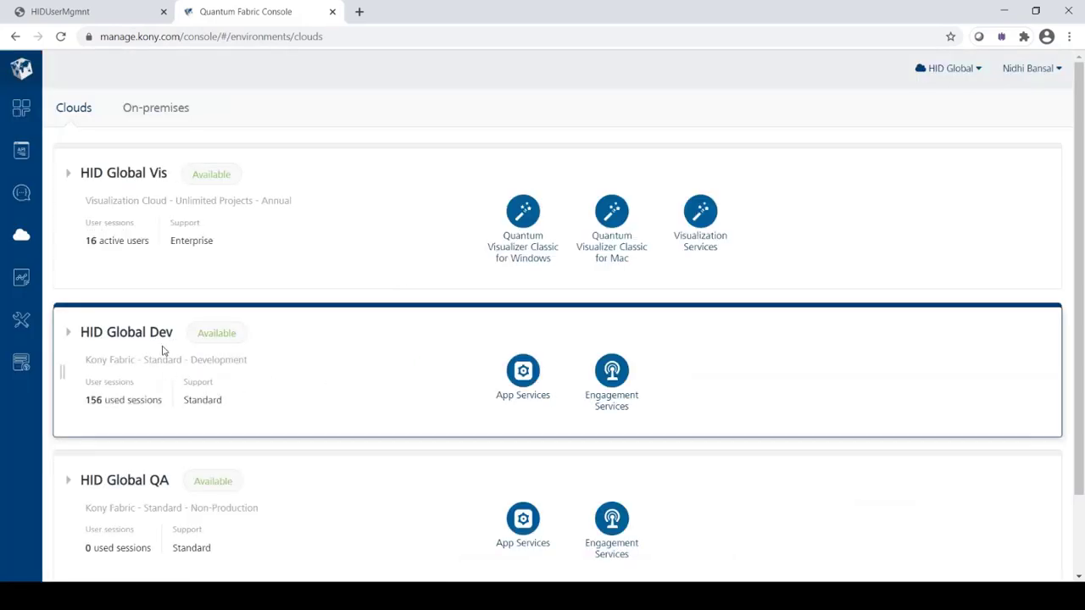
pyautogui.click(522, 372)
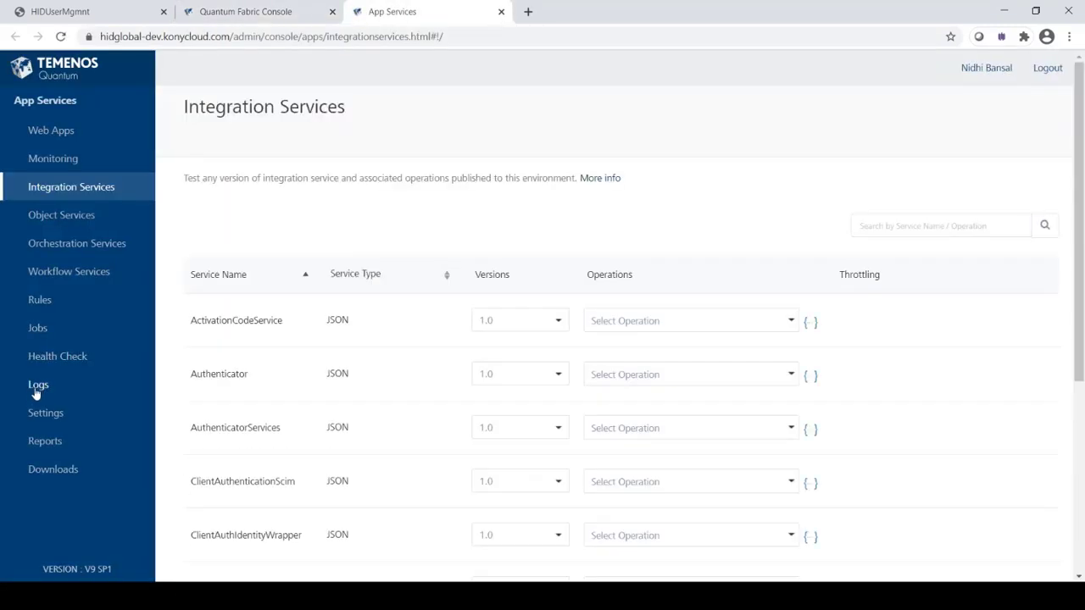
pyautogui.click(40, 389)
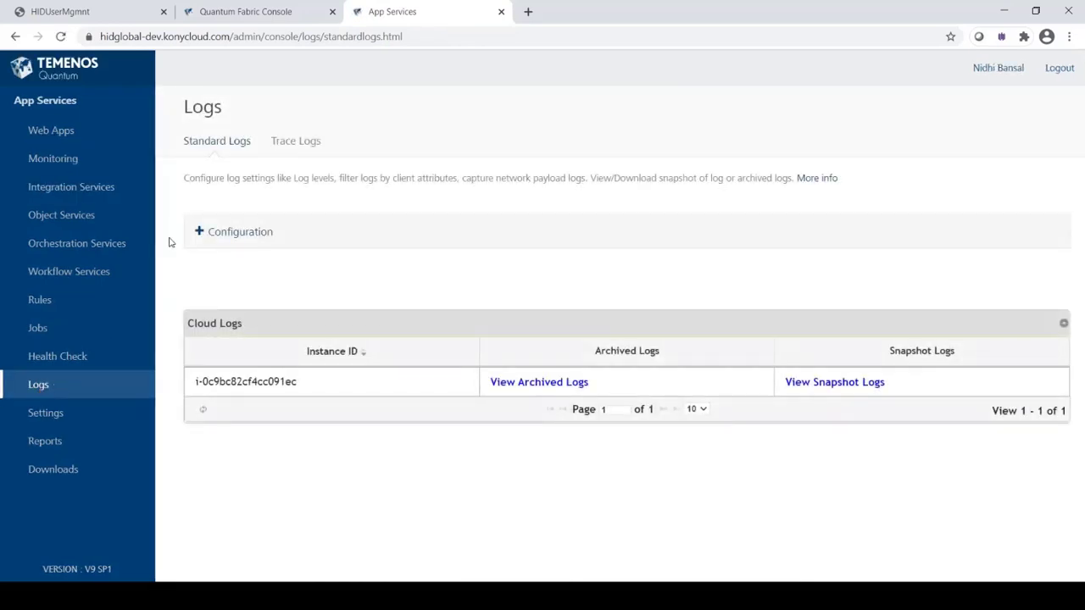
# Step: Examine the log configuration for the level assigned to the com.hid.usermanagement module
pyautogui.click(202, 234)
pyautogui.scroll(-9, 220, 322)
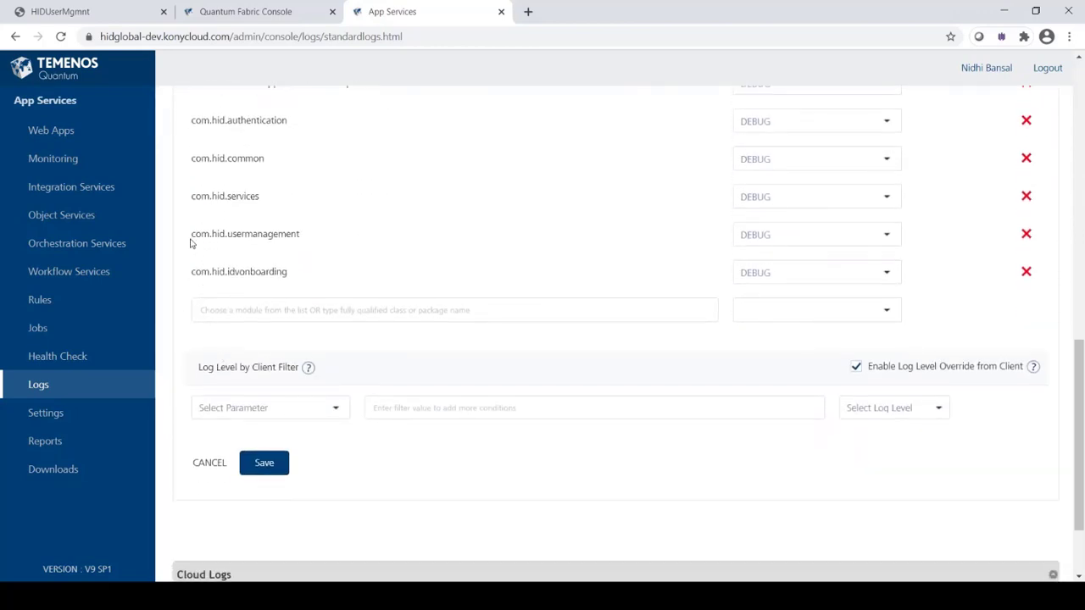
pyautogui.moveTo(209, 237); pyautogui.dragTo(305, 235)
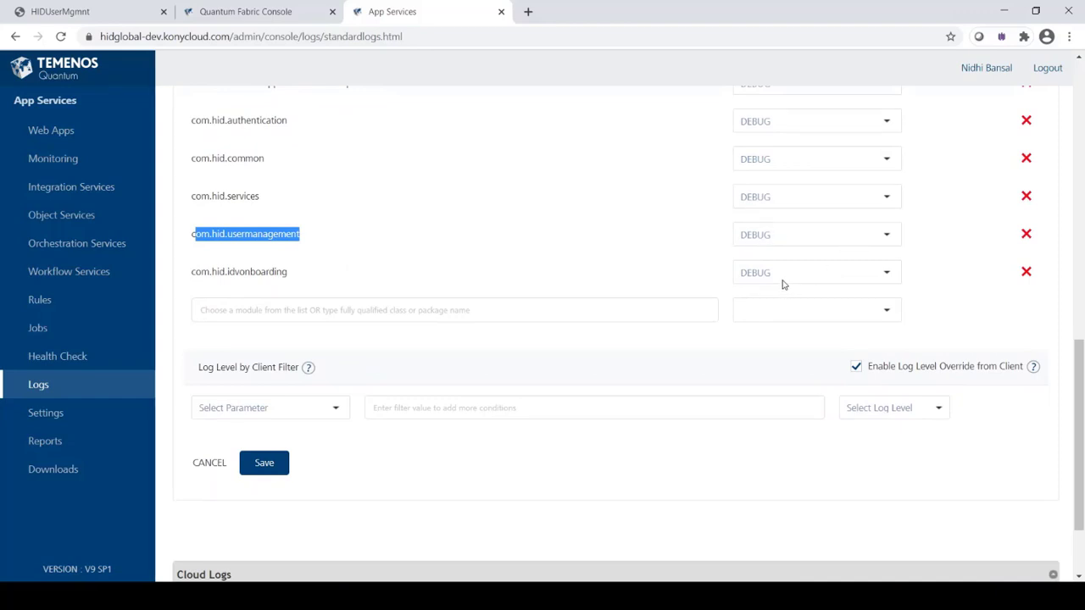
pyautogui.click(557, 276)
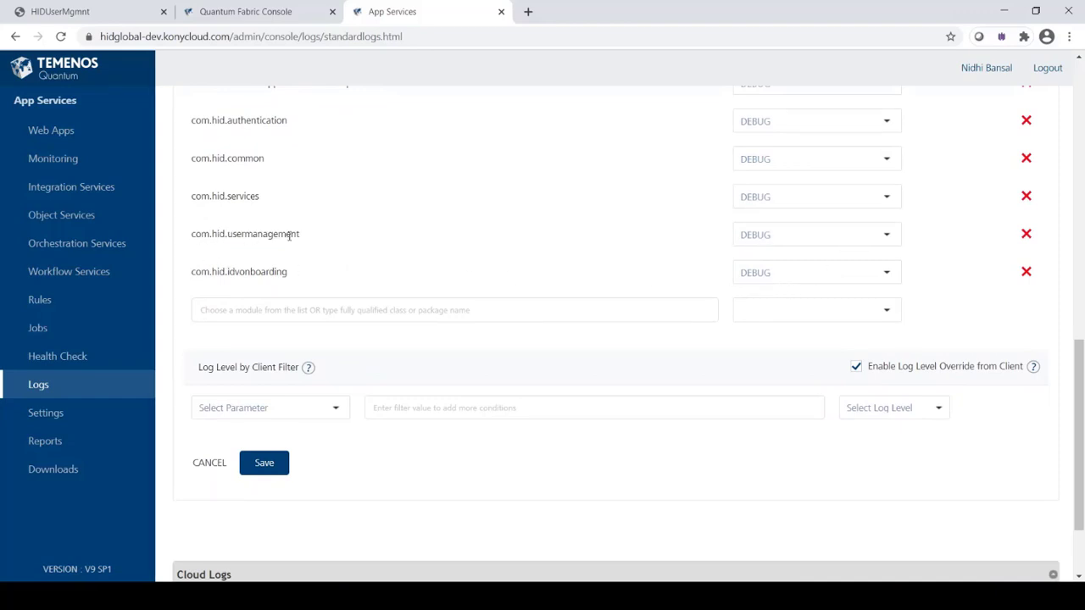
# Step: Request the latest snapshot logs from the cloud instance and open the newest log file
pyautogui.scroll(-2, 330, 479)
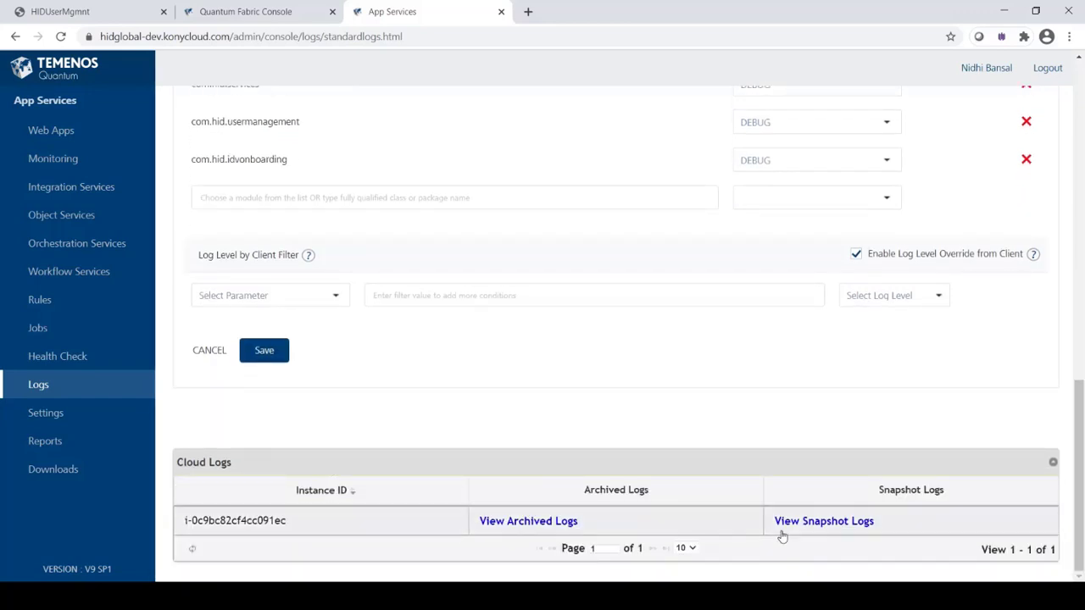
pyautogui.click(826, 521)
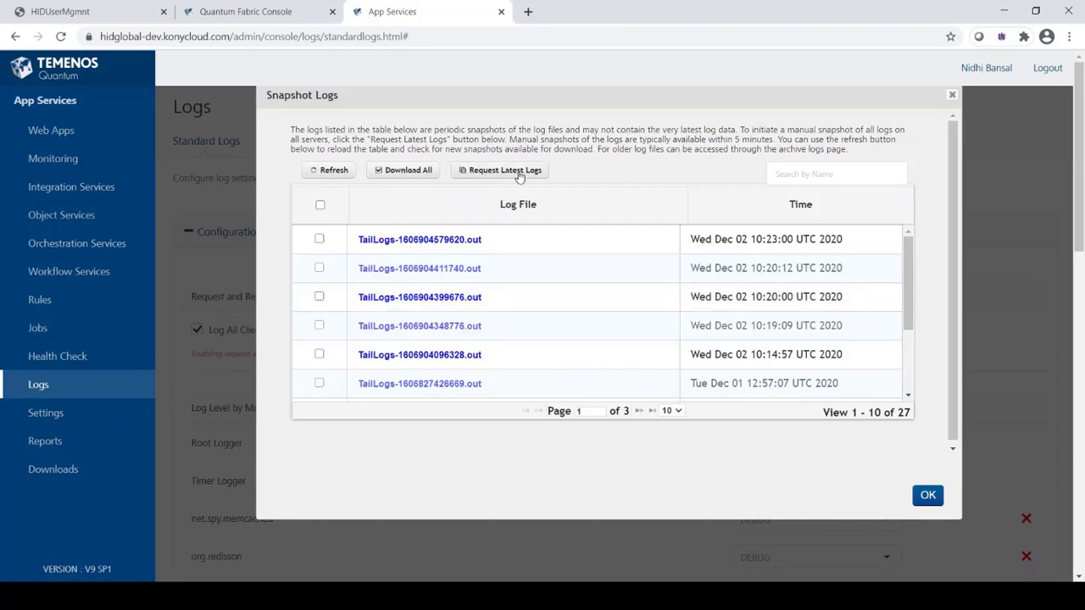
pyautogui.click(507, 170)
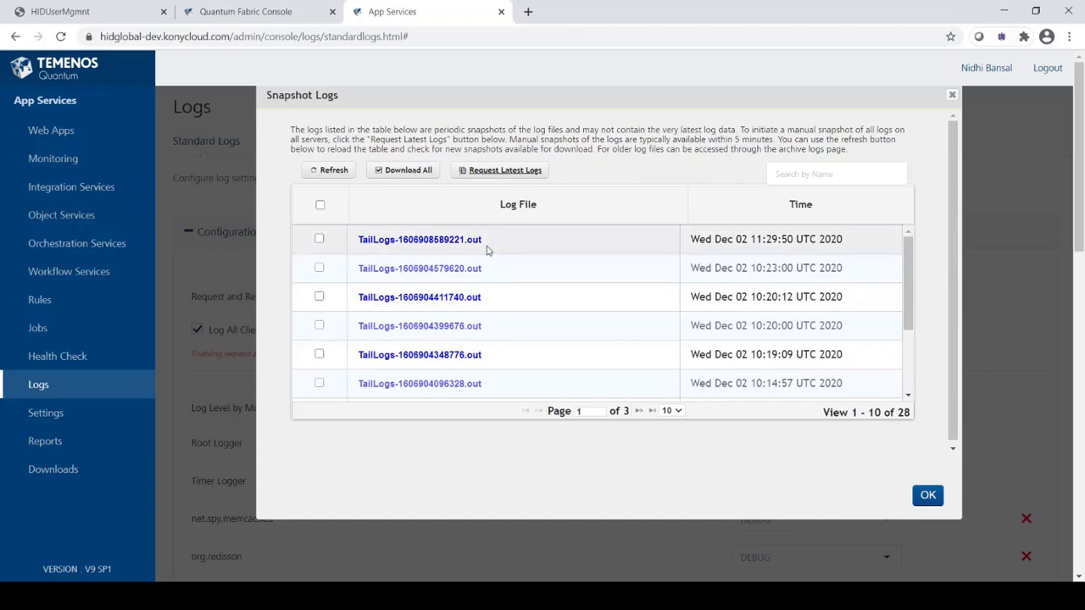
pyautogui.click(441, 245)
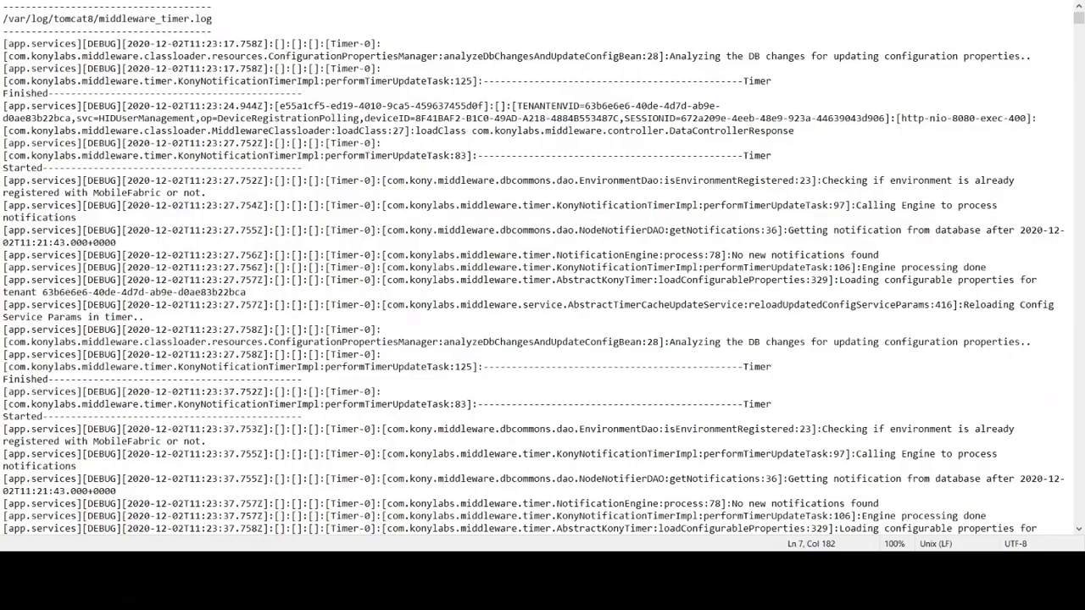
# Step: Examine the middleware_timer.log section of the snapshot log file for service activity entries
pyautogui.click(331, 316)
pyautogui.moveTo(36, 31); pyautogui.dragTo(226, 22)
pyautogui.scroll(-17, 421, 271)
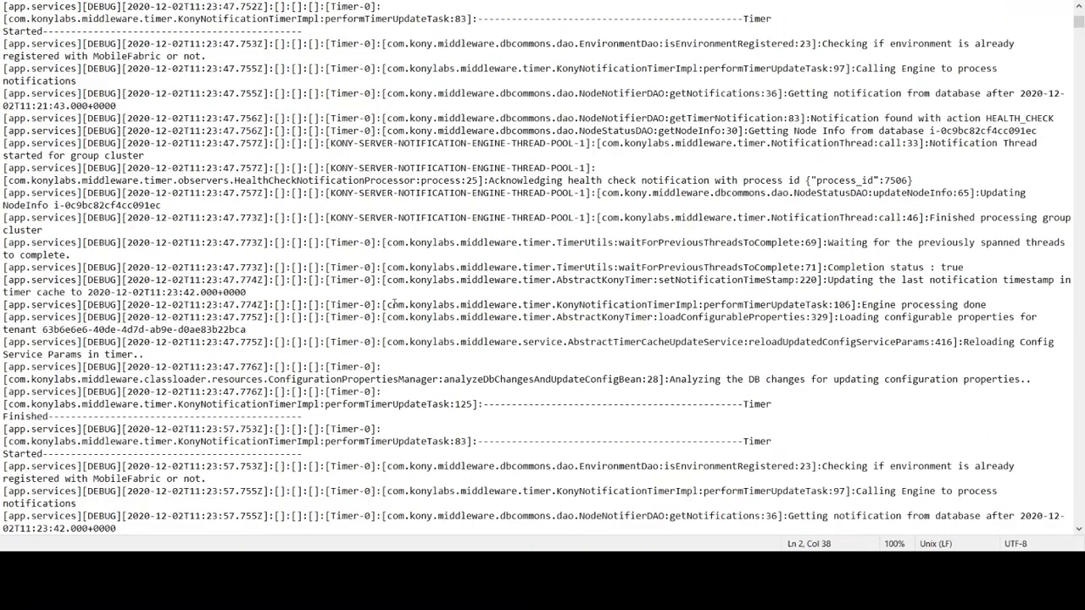
pyautogui.scroll(-12, 394, 303)
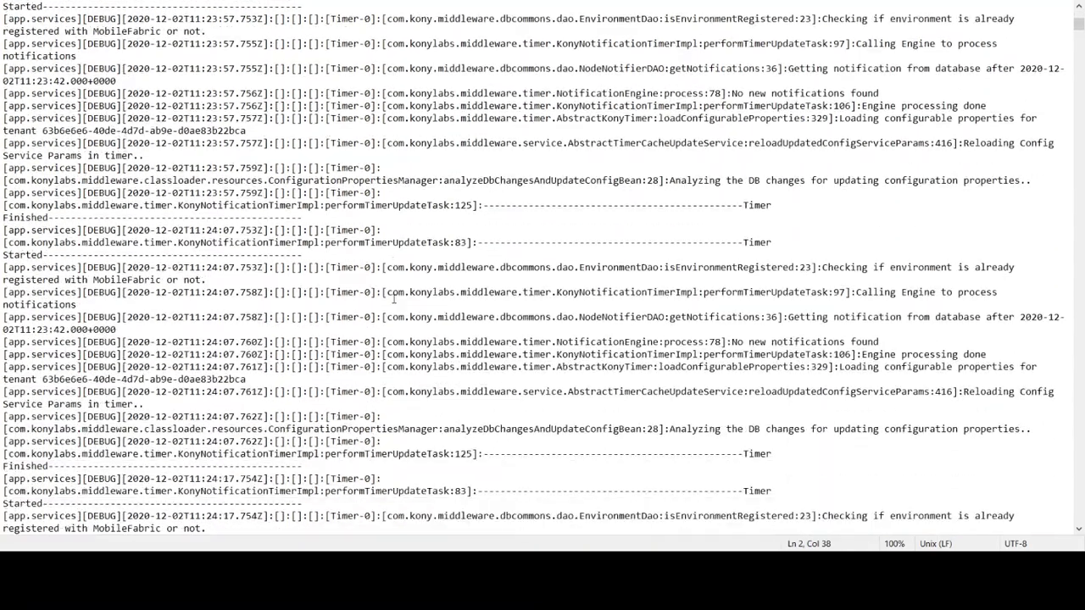
pyautogui.scroll(-20, 393, 299)
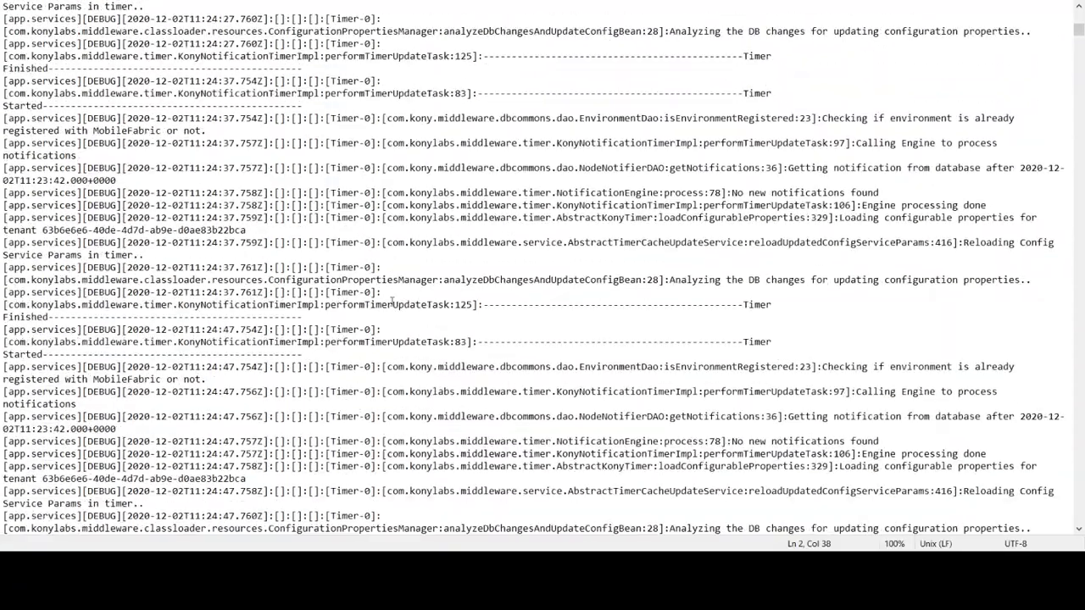
pyautogui.scroll(-19, 392, 302)
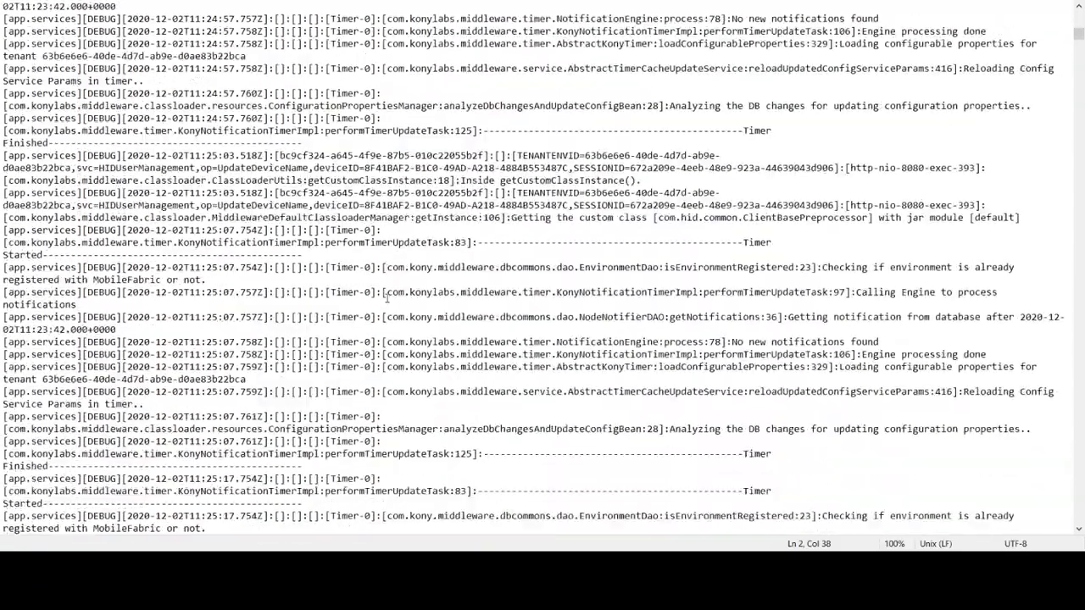
pyautogui.scroll(-20, 387, 297)
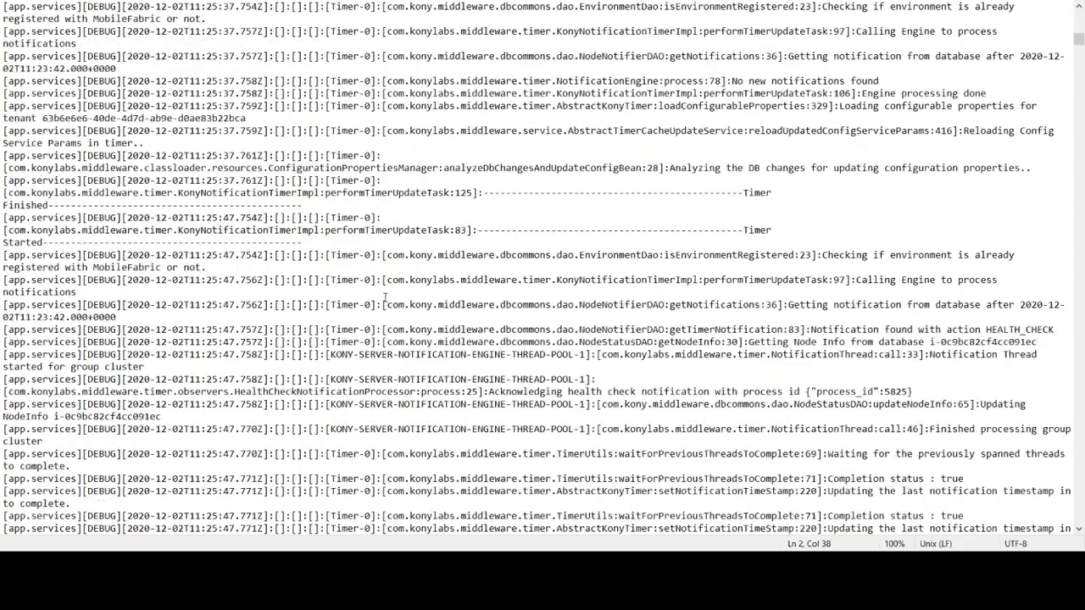
pyautogui.scroll(-20, 384, 296)
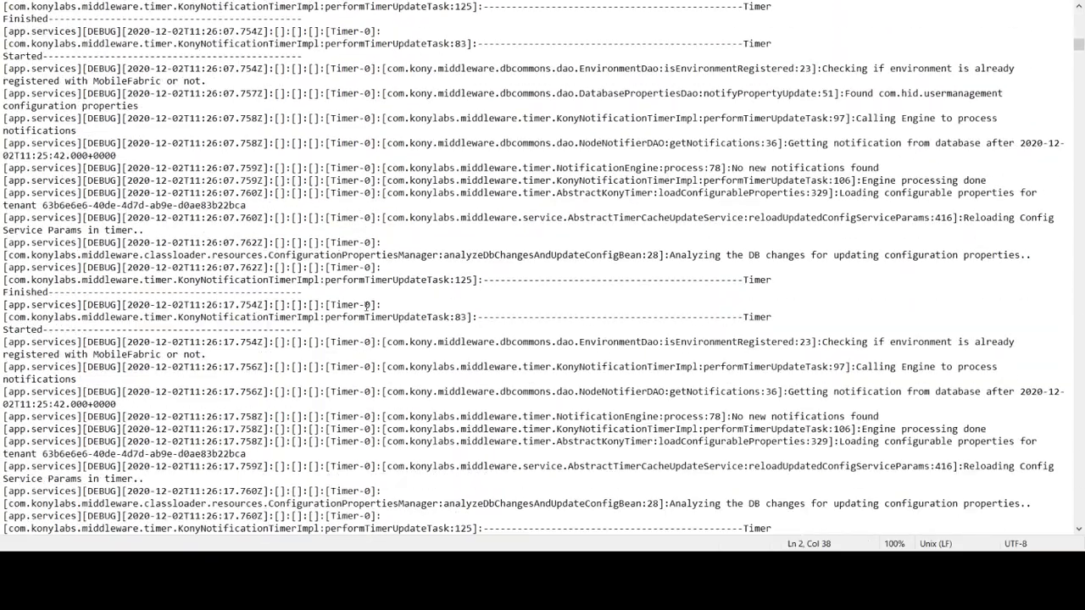
# Step: Examine the ChangePassword payload entries and the middleware.log section of the snapshot log file
pyautogui.scroll(-6, 366, 305)
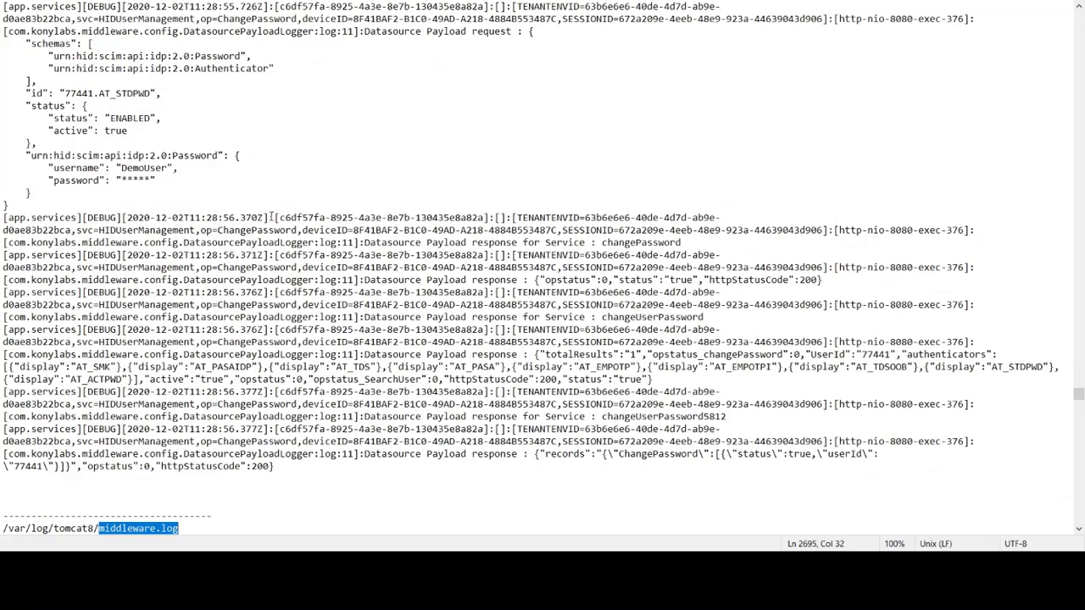
pyautogui.scroll(-8, 271, 217)
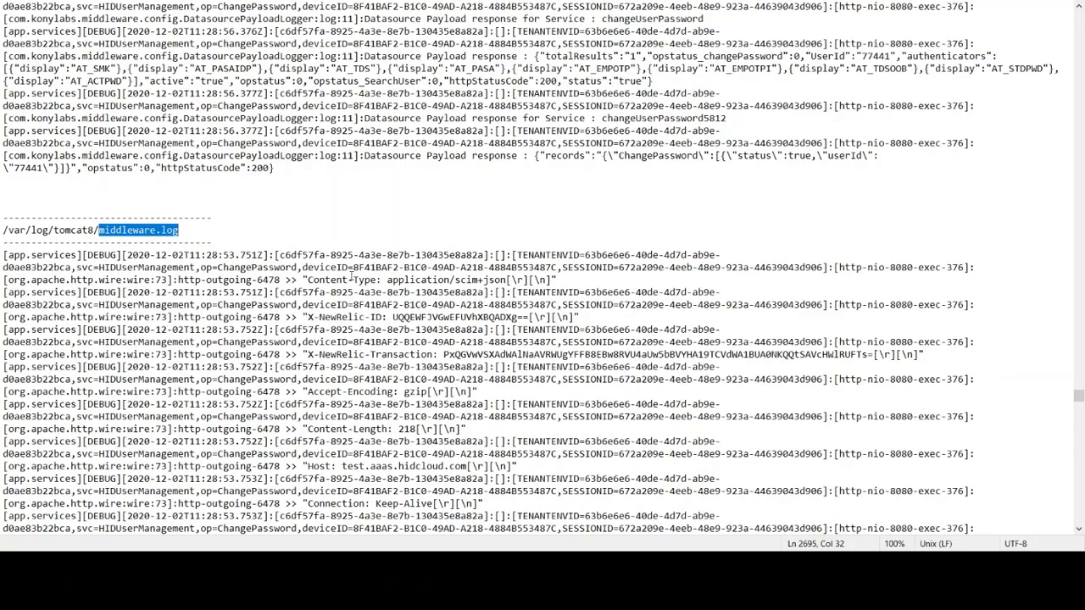
pyautogui.scroll(-15, 352, 276)
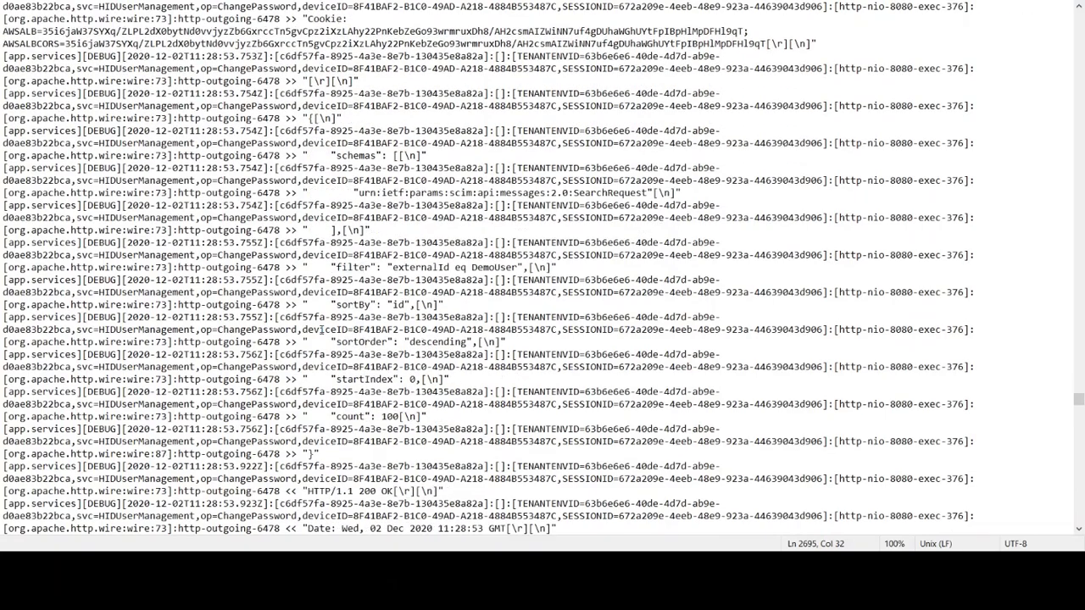
# Step: Examine the user search request in the middleware log and highlight the user record and authenticators returned in its response
pyautogui.scroll(-9, 320, 329)
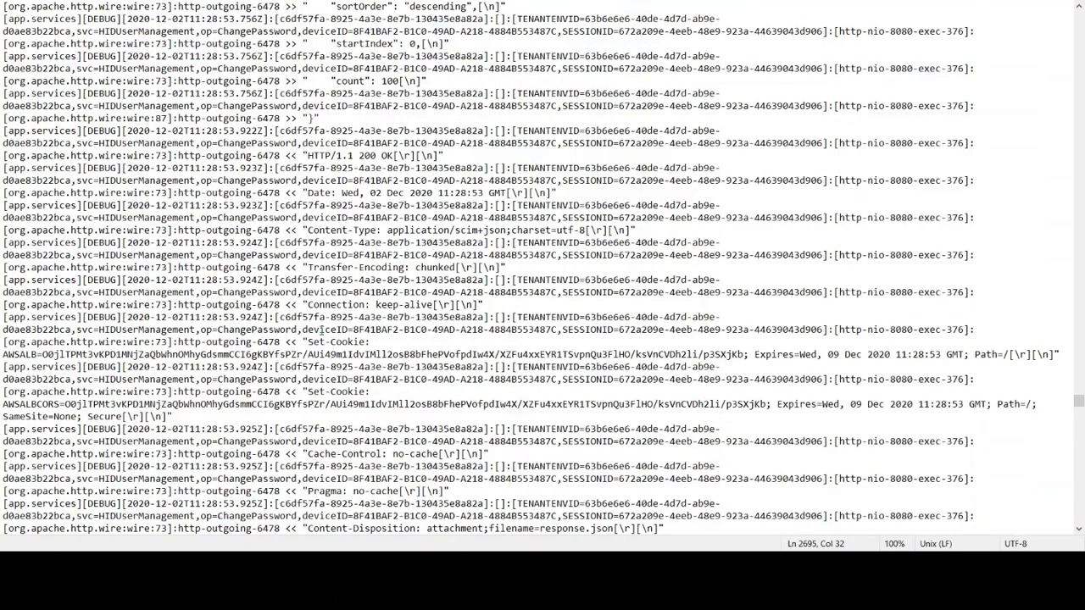
pyautogui.scroll(-11, 320, 332)
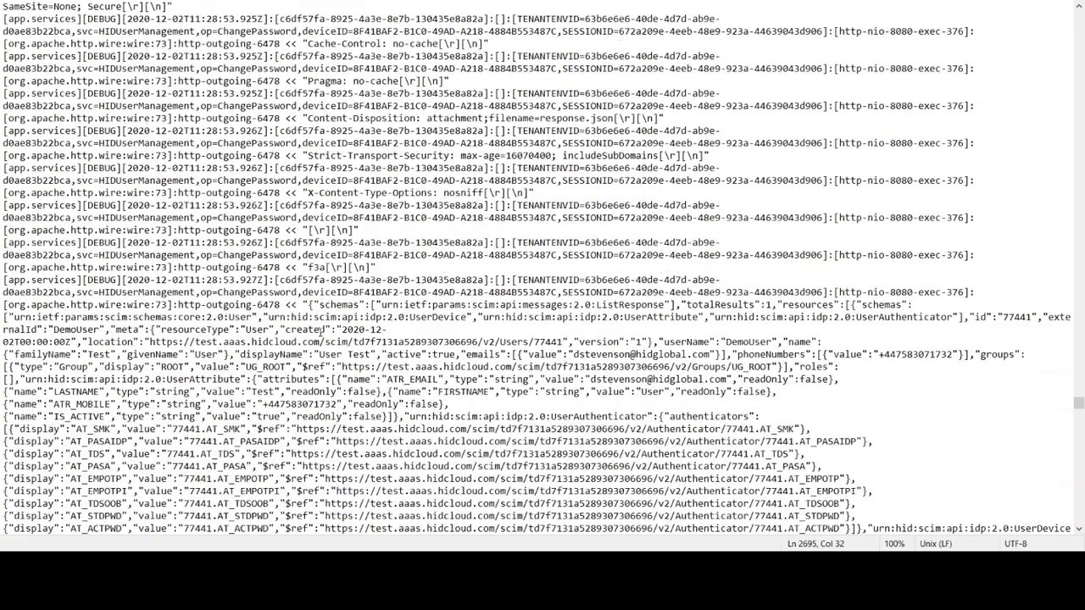
pyautogui.scroll(-7, 320, 330)
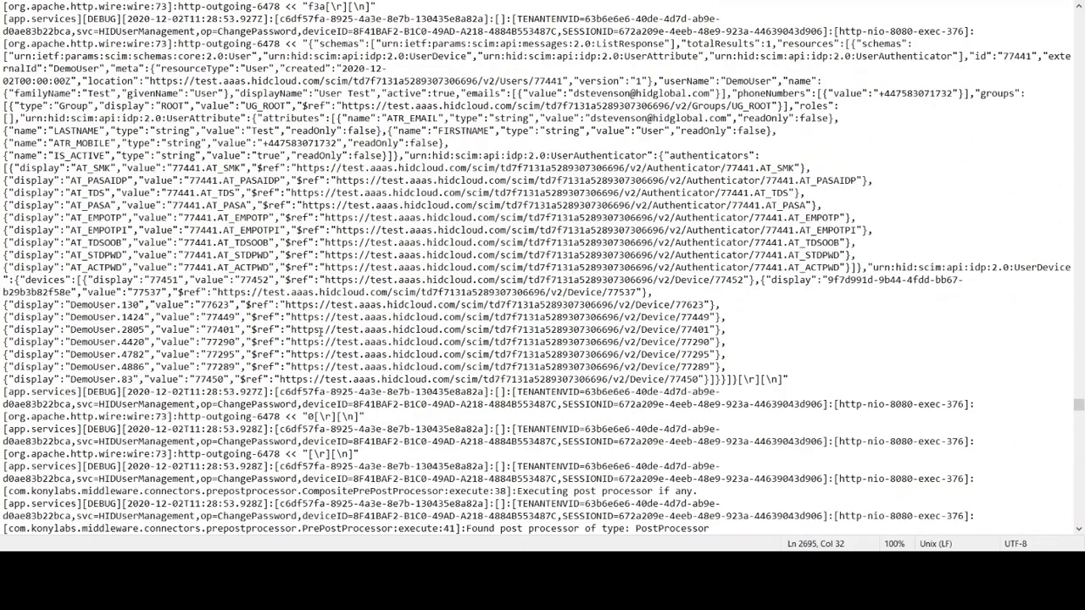
pyautogui.scroll(-1, 320, 330)
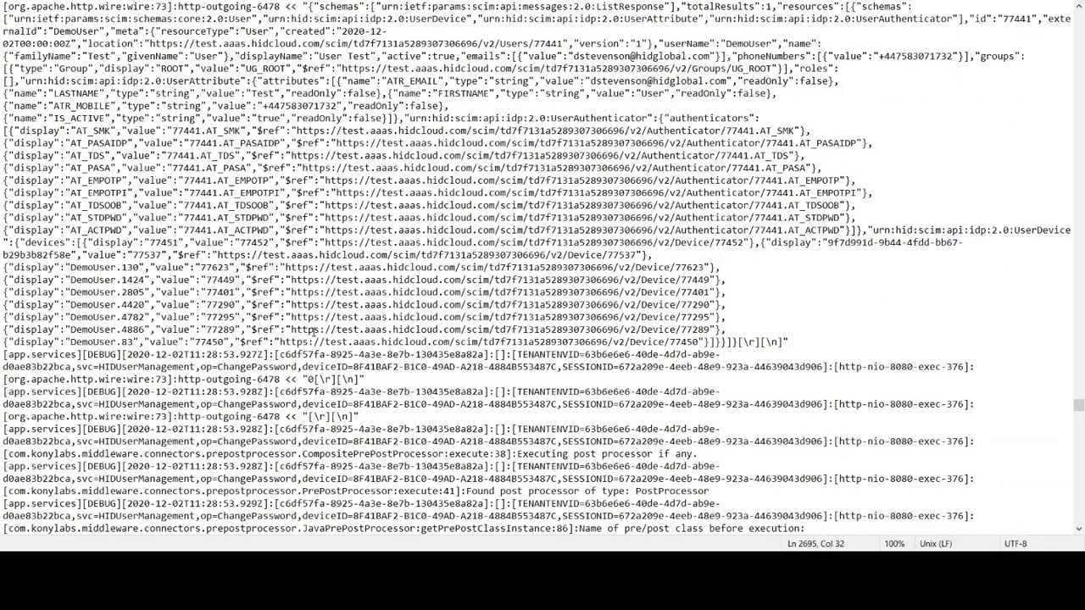
pyautogui.scroll(-4, 312, 330)
pyautogui.scroll(5, 312, 329)
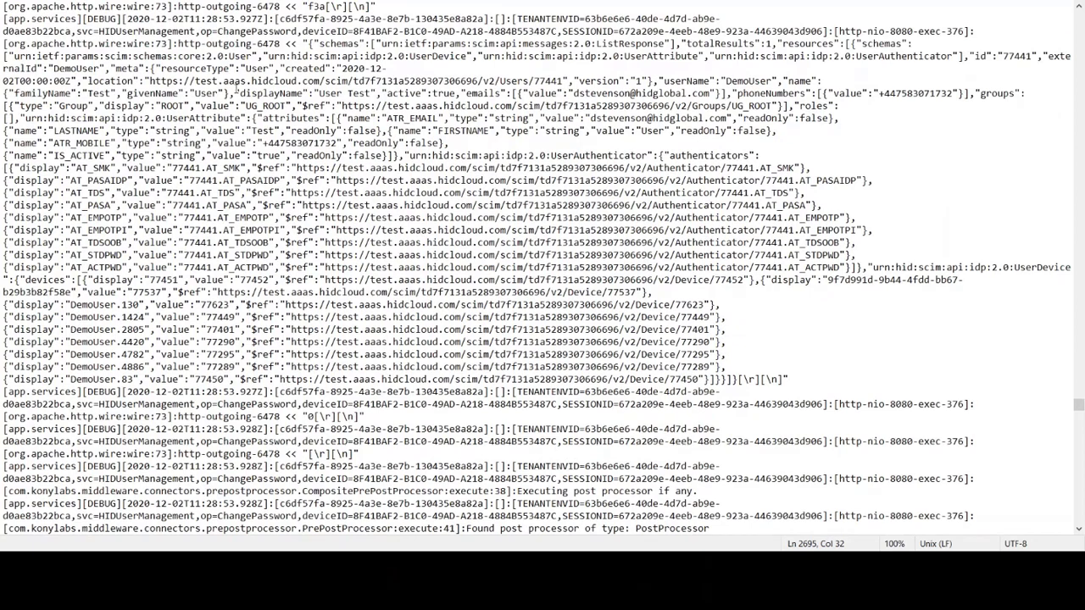
pyautogui.moveTo(7, 56); pyautogui.dragTo(722, 381)
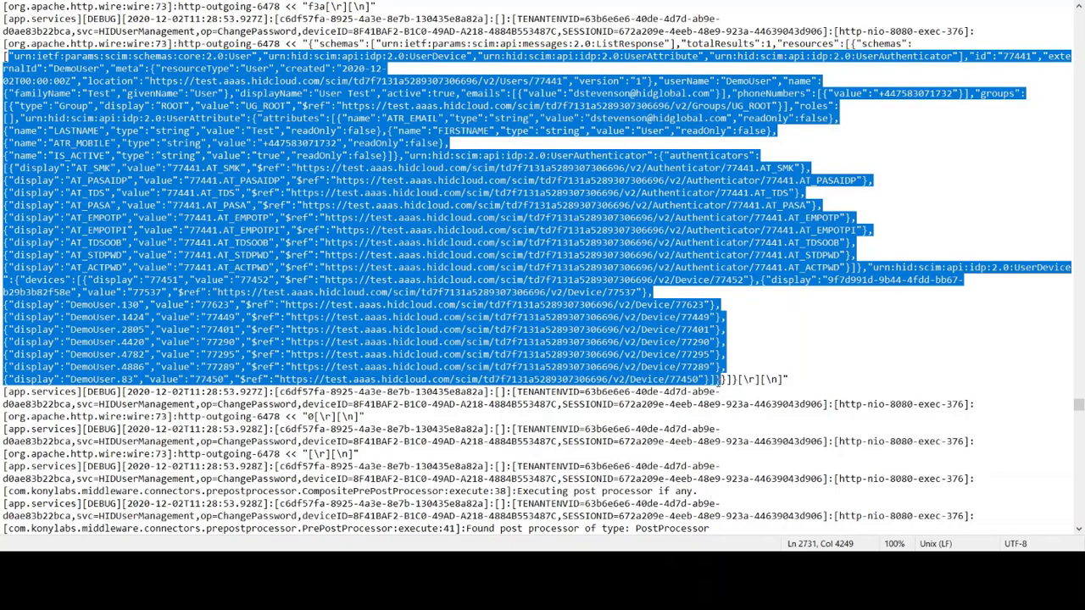
# Step: Highlight the SearchUserPostProcessor debug values and the datasource payload response for the SearchUser service
pyautogui.scroll(-13, 718, 381)
pyautogui.moveTo(421, 219); pyautogui.dragTo(608, 226)
pyautogui.moveTo(421, 255); pyautogui.dragTo(793, 264)
pyautogui.moveTo(421, 292); pyautogui.dragTo(647, 294)
pyautogui.moveTo(421, 330); pyautogui.dragTo(819, 330)
pyautogui.scroll(-3, 818, 330)
pyautogui.moveTo(359, 329); pyautogui.dragTo(478, 354)
pyautogui.scroll(-2, 449, 372)
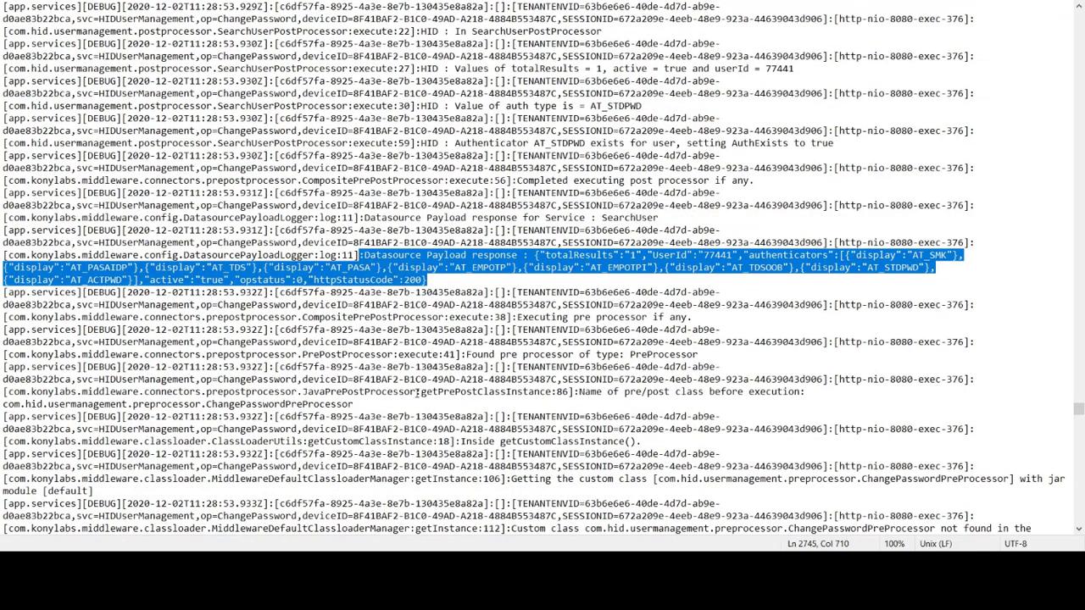
# Step: Examine the ChangePasswordPreProcessor entries, highlighting the changePassword datasource payload request and the Authenticator endpoint of its PUT call
pyautogui.scroll(-12, 227, 399)
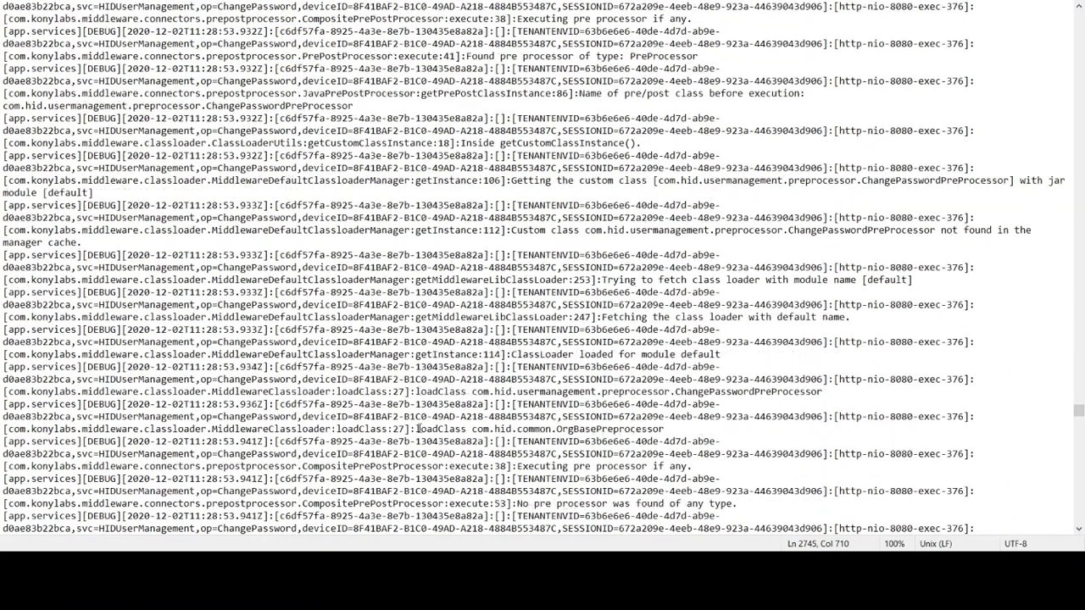
pyautogui.scroll(-12, 419, 429)
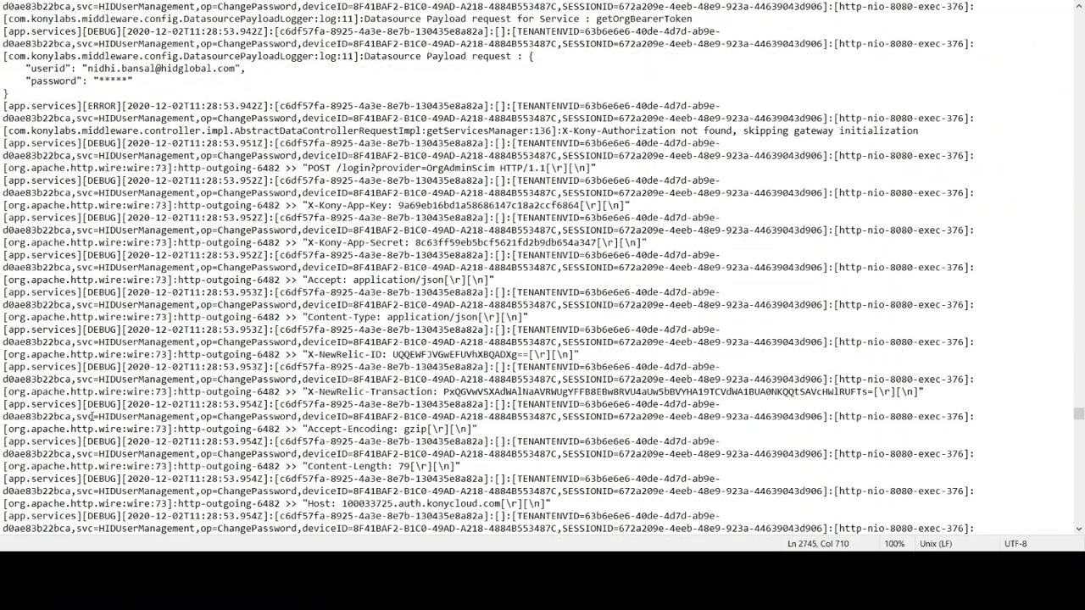
pyautogui.scroll(-12, 91, 416)
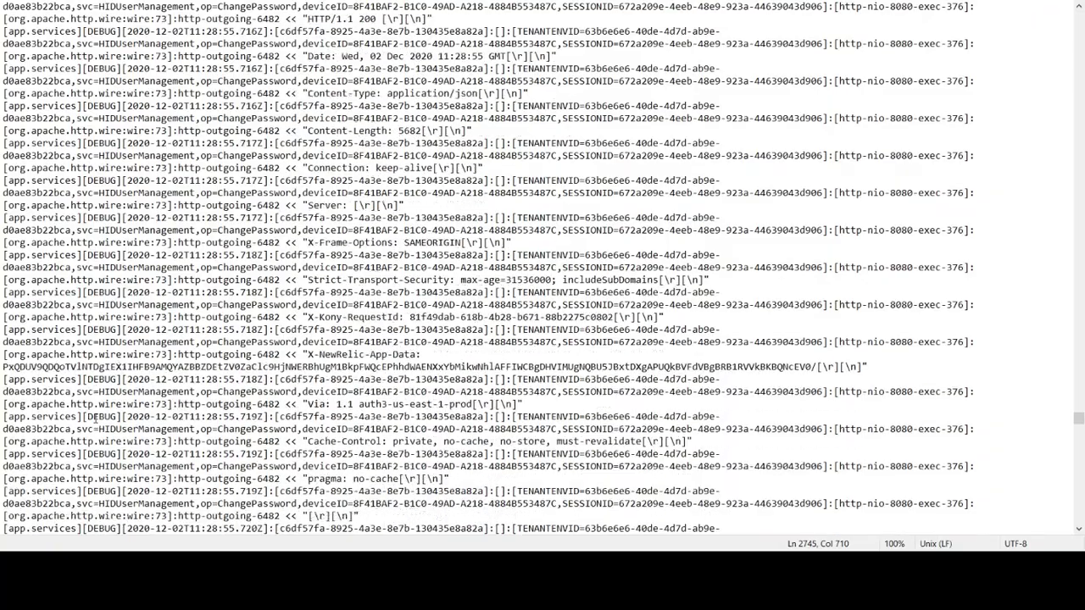
pyautogui.scroll(-12, 95, 416)
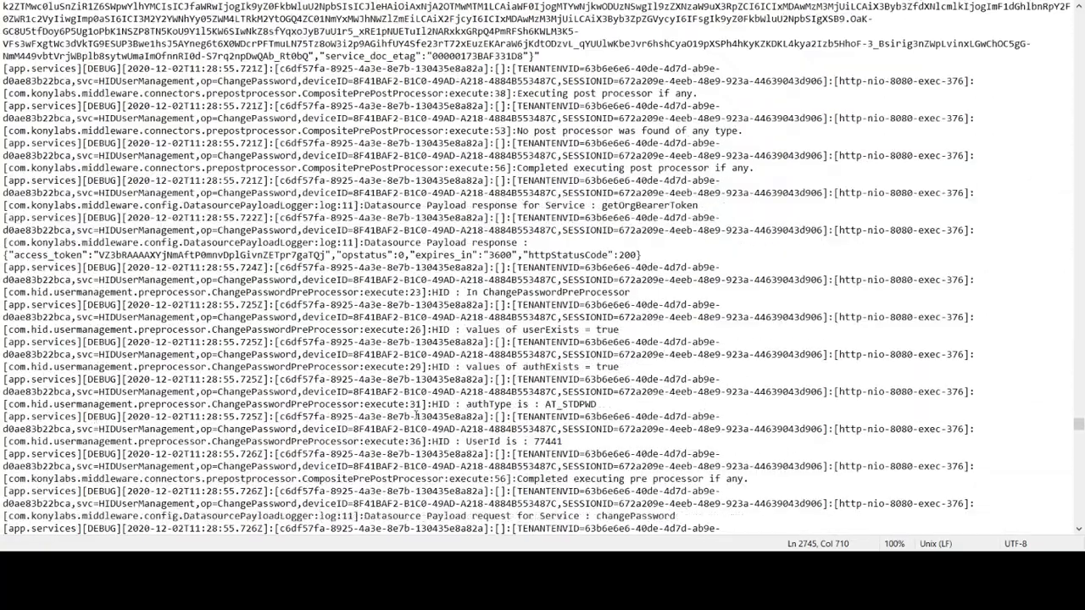
pyautogui.moveTo(371, 443); pyautogui.dragTo(698, 444)
pyautogui.scroll(-5, 699, 445)
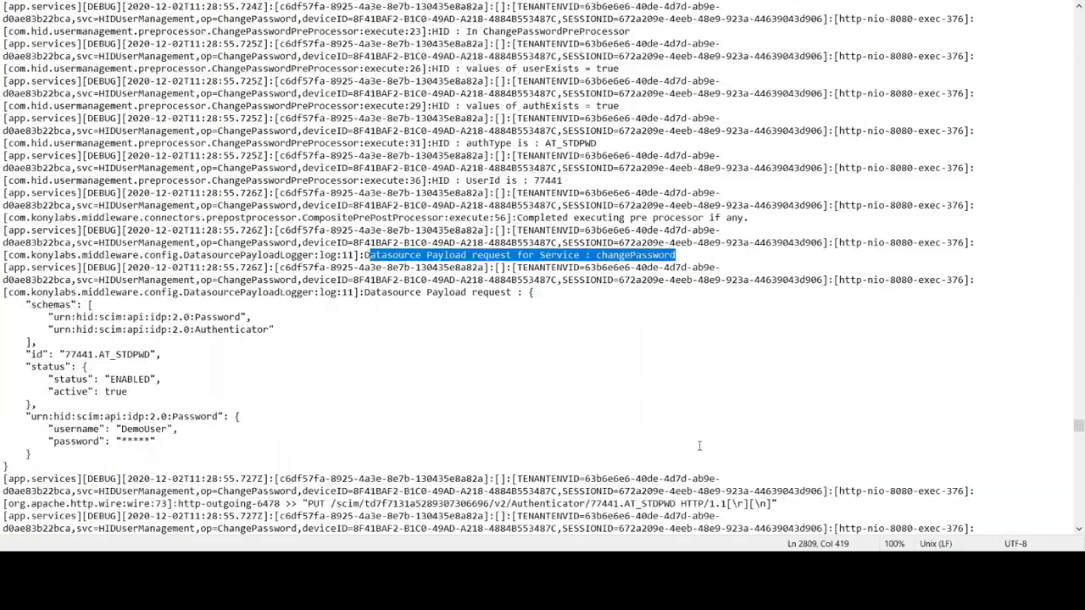
pyautogui.moveTo(3, 294); pyautogui.dragTo(68, 456)
pyautogui.scroll(-4, 68, 456)
pyautogui.moveTo(331, 355); pyautogui.dragTo(721, 357)
pyautogui.scroll(-2, 699, 401)
pyautogui.scroll(-8, 699, 400)
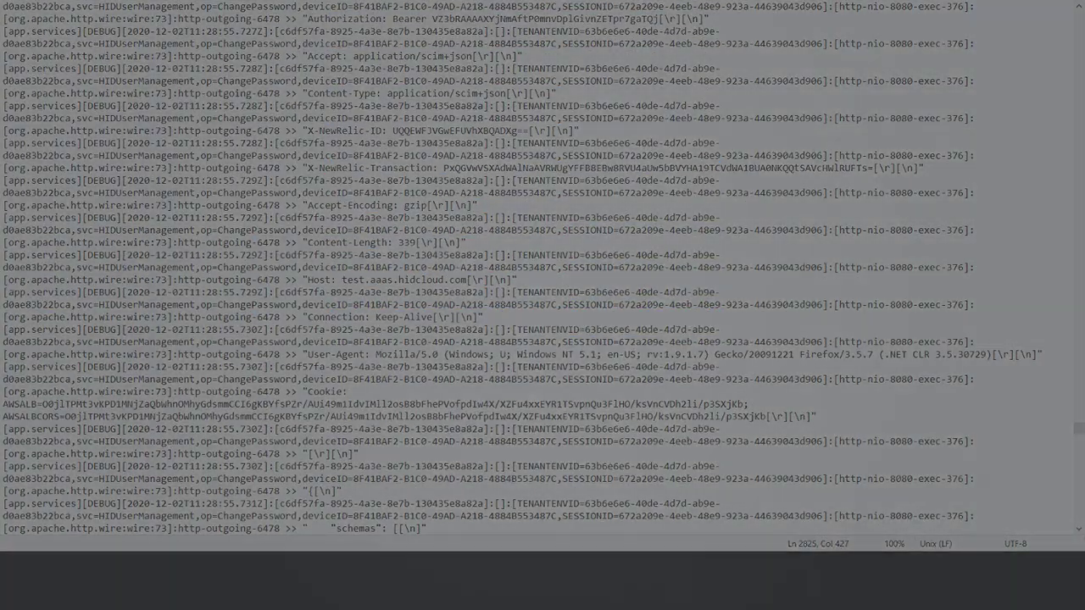